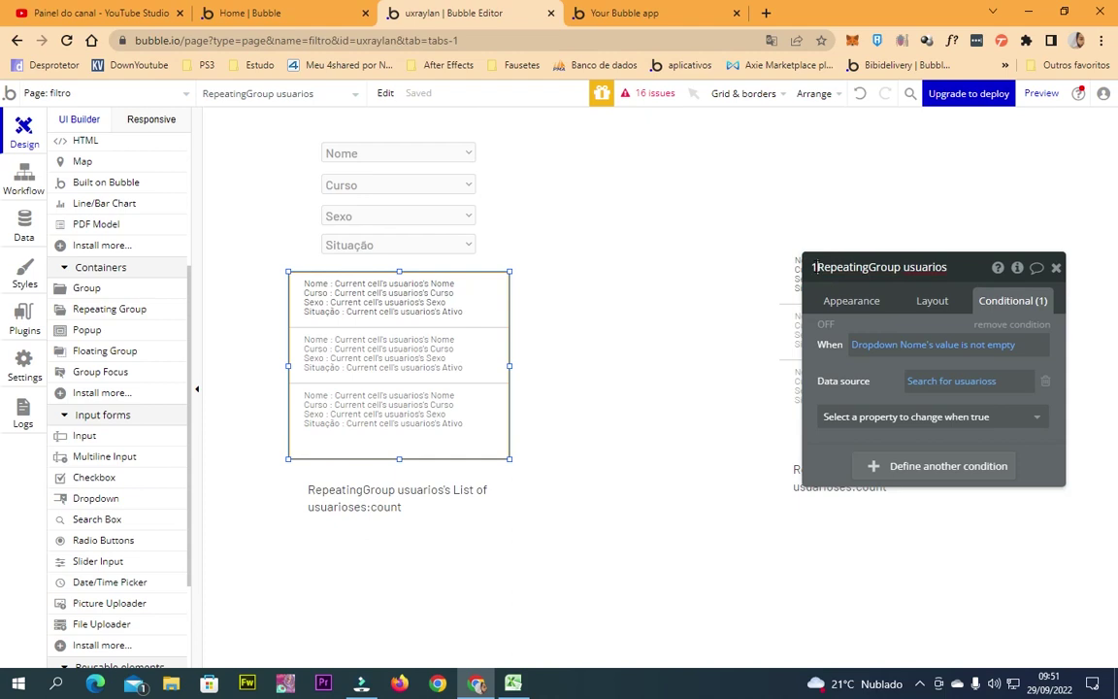
Remove the condition from 1RepeatingGroup usuarios and choose that group as the element of the Display list action.
left_click(1024, 325)
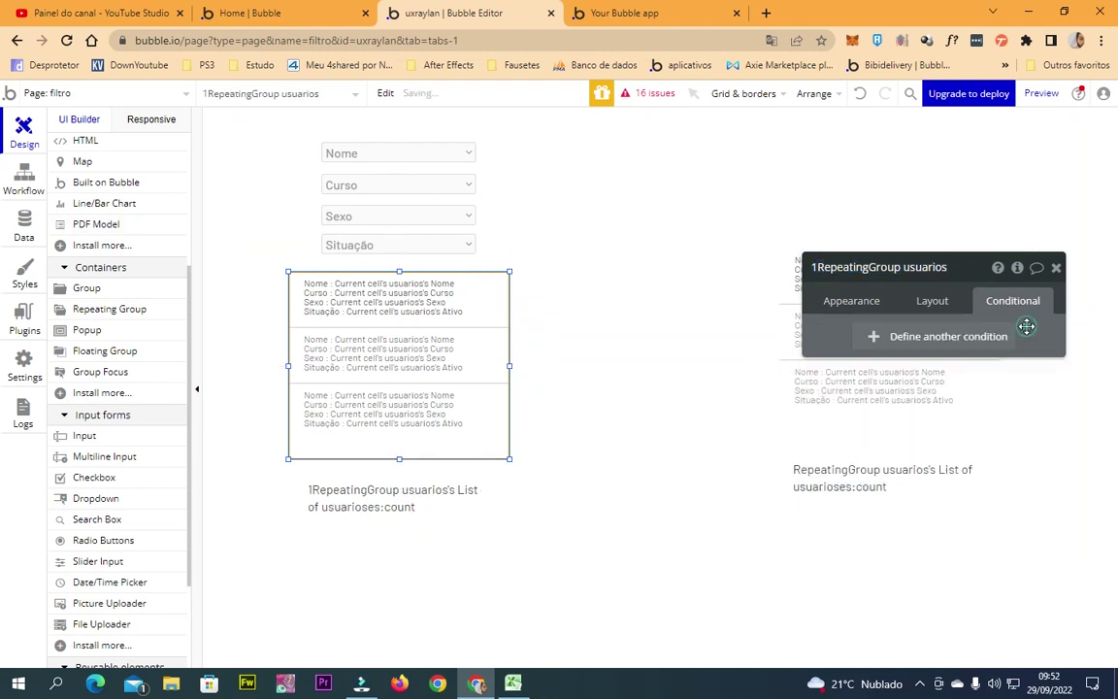
left_click(24, 178)
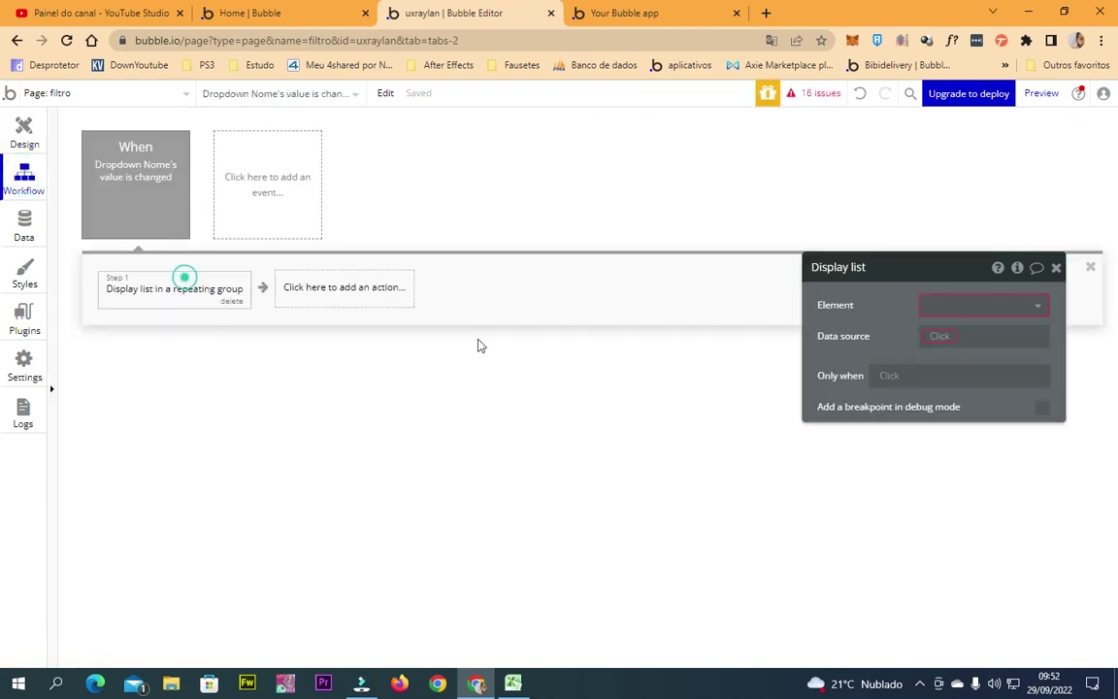
left_click(1004, 307)
left_click(1005, 331)
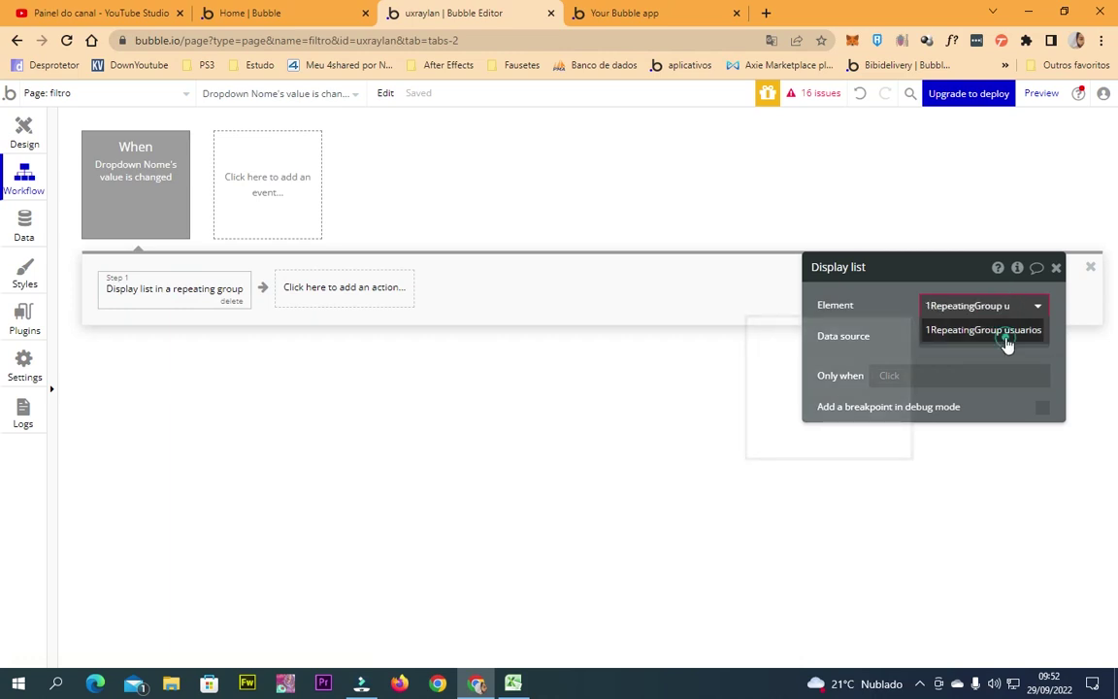
left_click(955, 336)
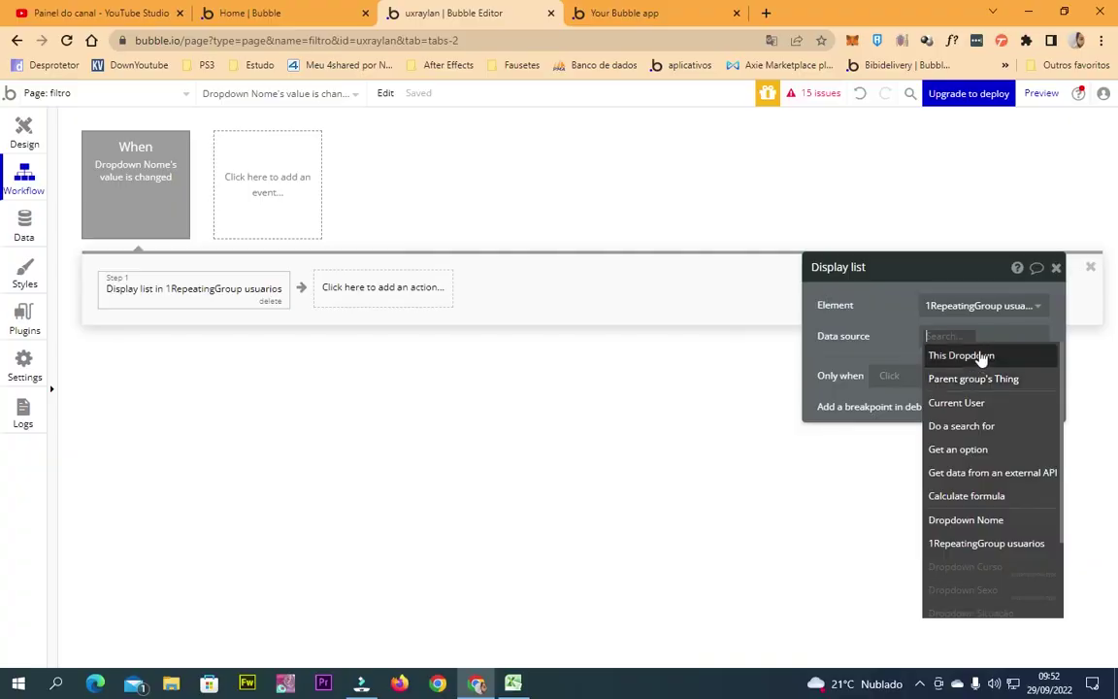
key("Escape")
left_click(18, 141)
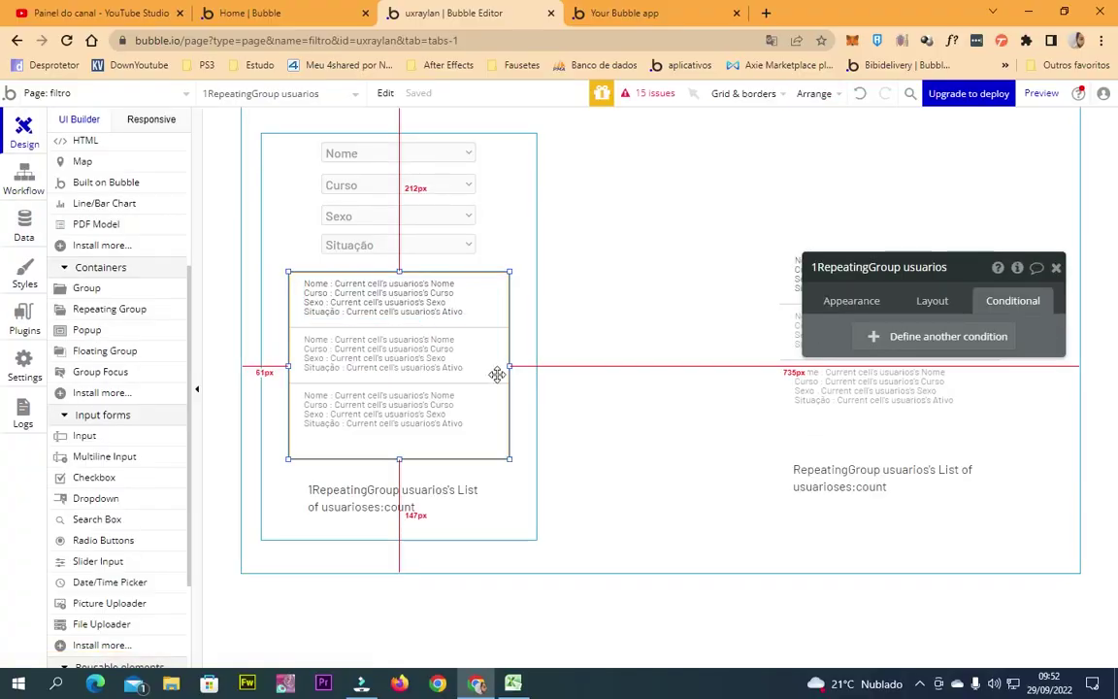
left_click(859, 273)
left_click(13, 192)
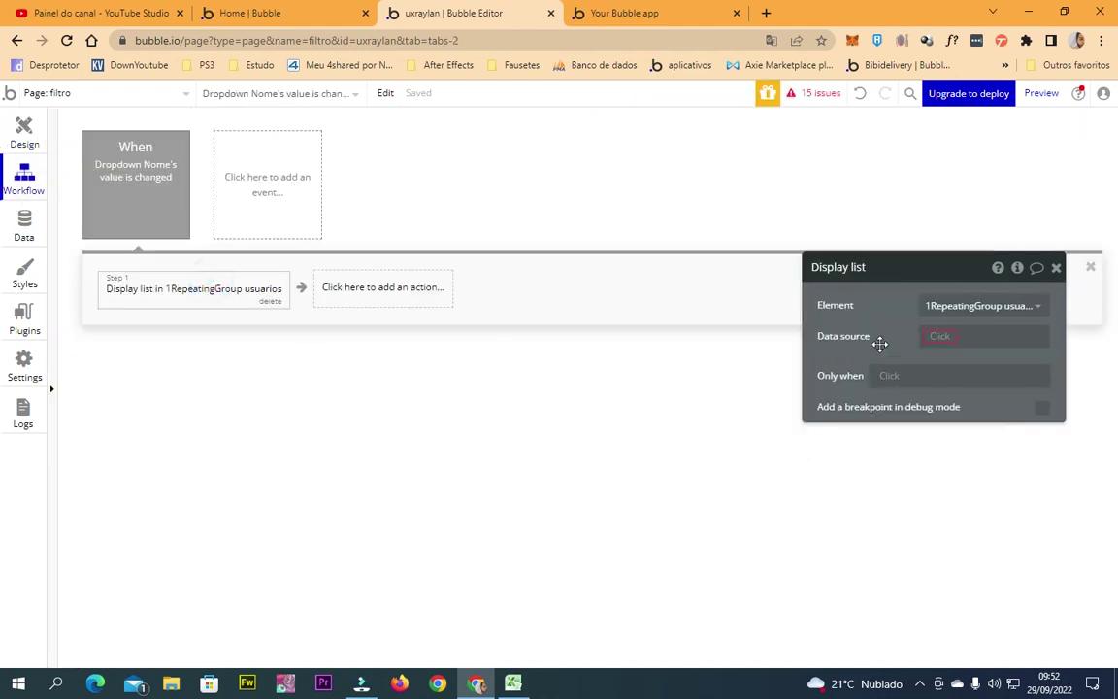
Set the Display list action's data source to 1RepeatingGroup usuarios's List of usuarioses:filtered.
left_click(938, 339)
left_click(950, 361)
left_click(949, 354)
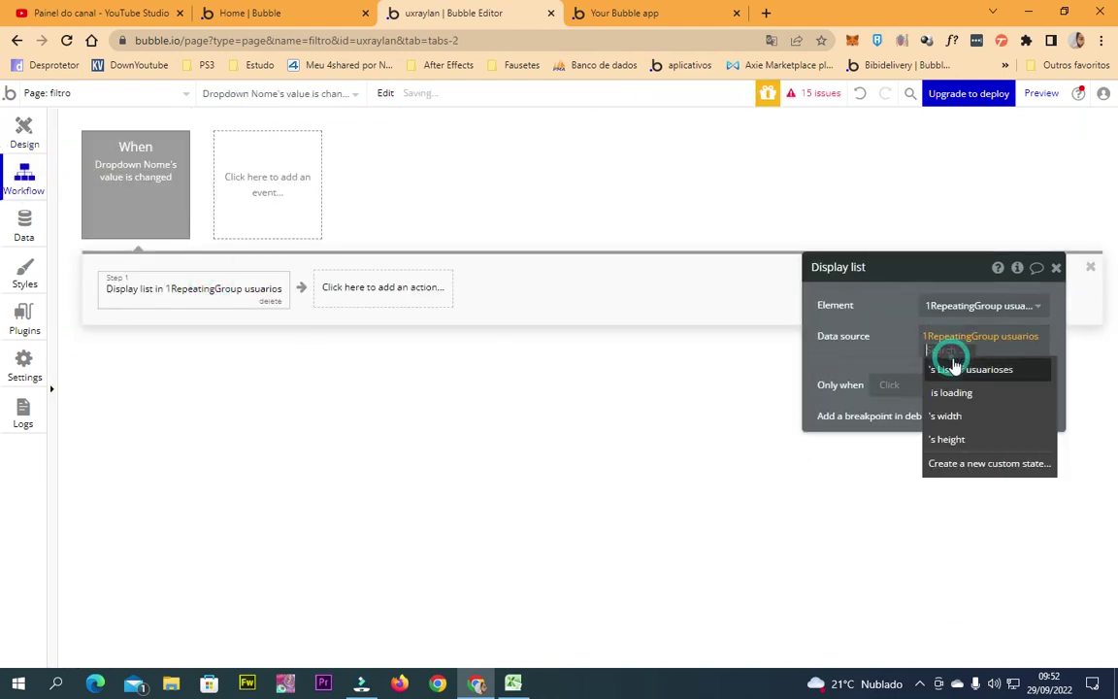
left_click(962, 375)
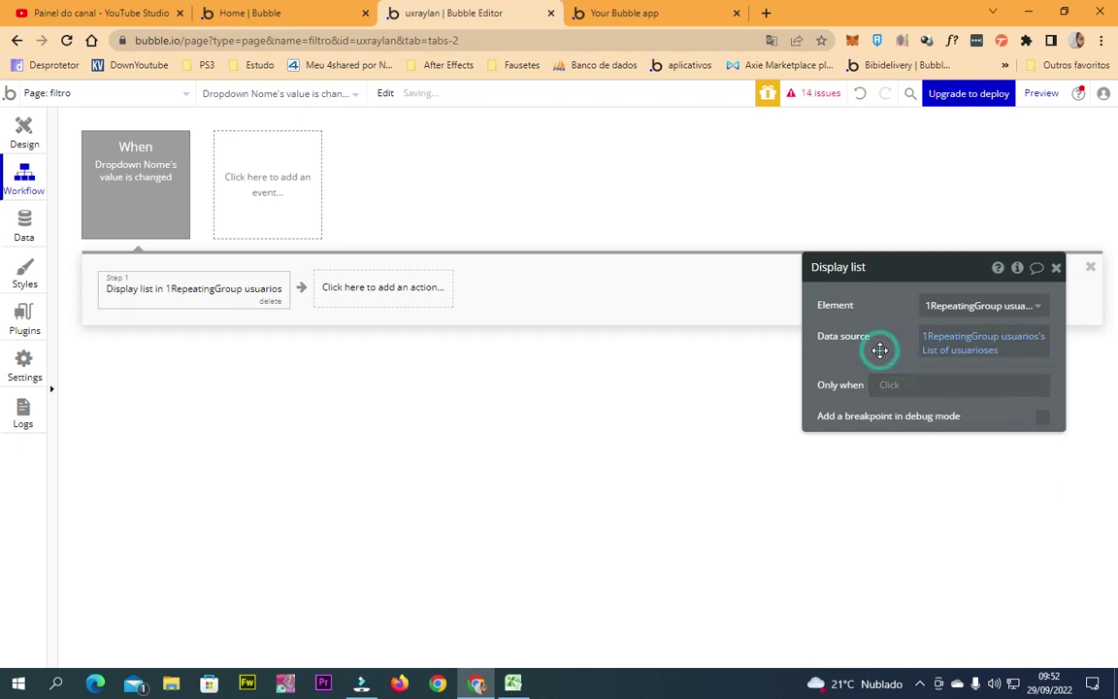
left_click(992, 353)
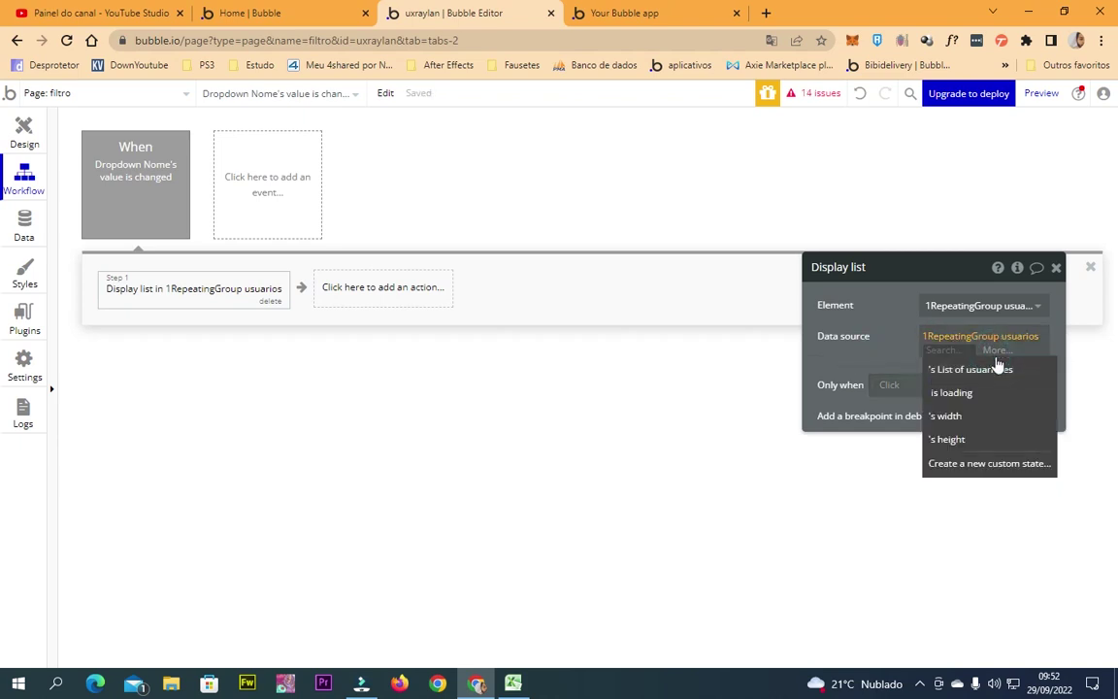
left_click(997, 365)
type("fil")
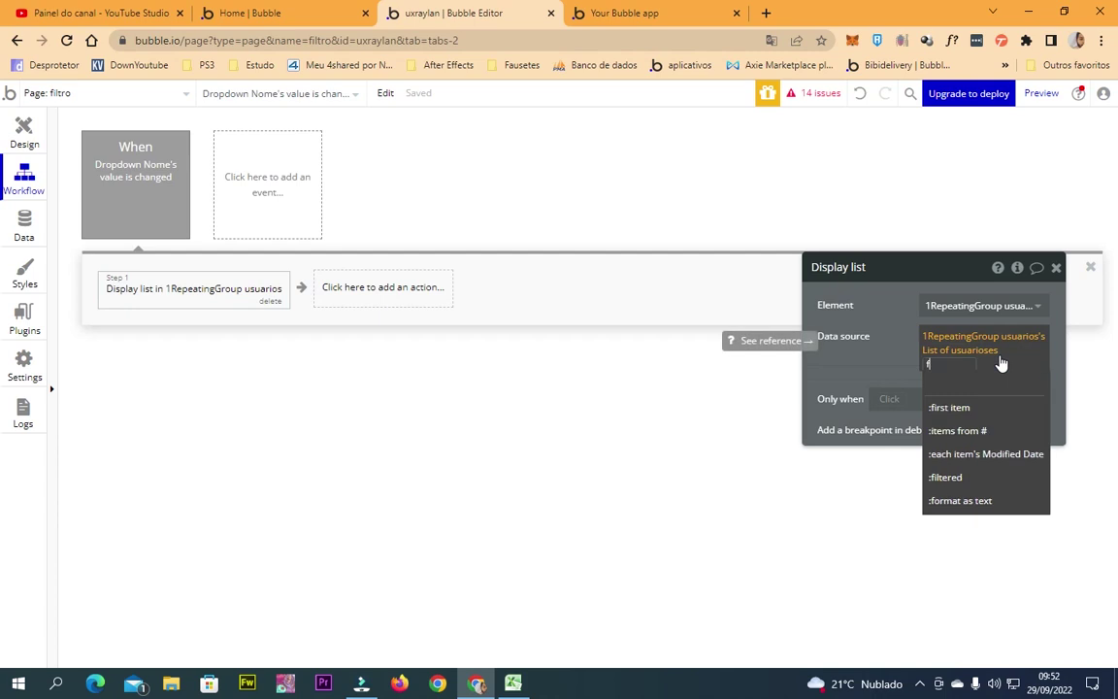
left_click(999, 405)
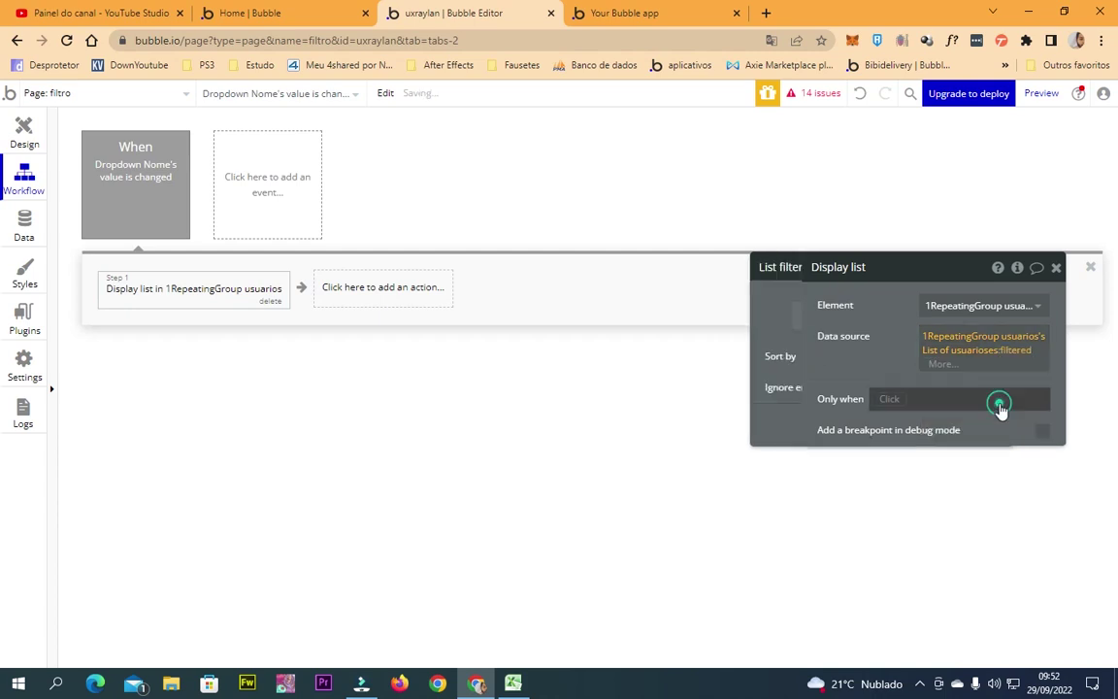
Add the list filter constraint Nome = This Dropdown's value's Nome.
left_click(571, 310)
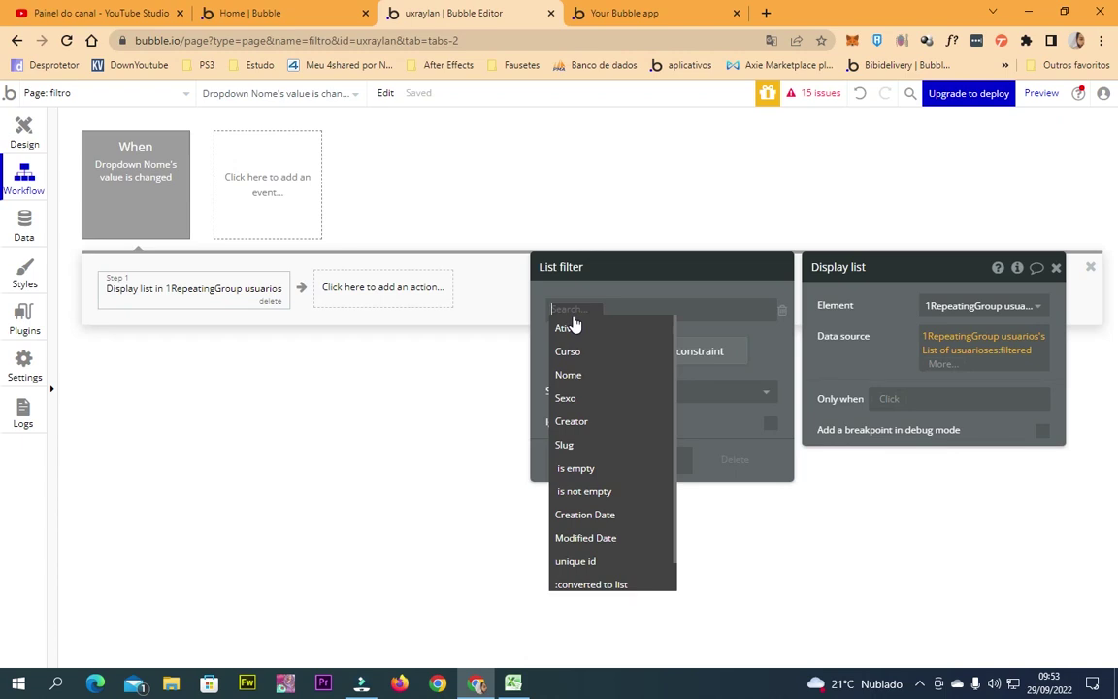
left_click(587, 373)
left_click(602, 310)
left_click(605, 325)
left_click(605, 310)
left_click(635, 351)
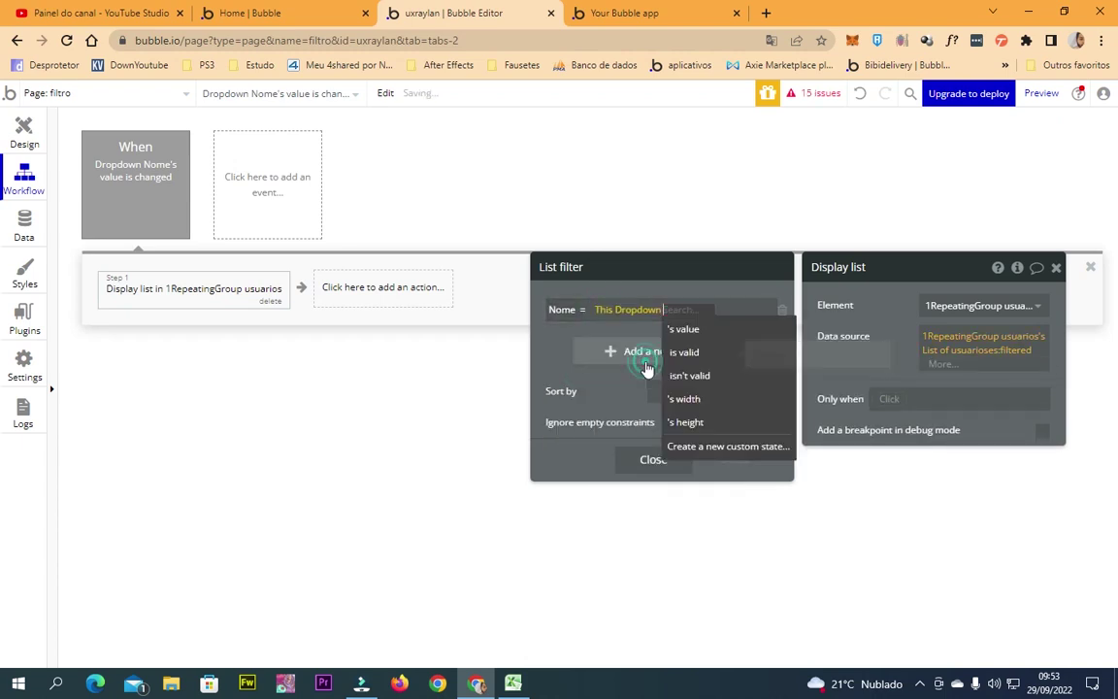
left_click(749, 332)
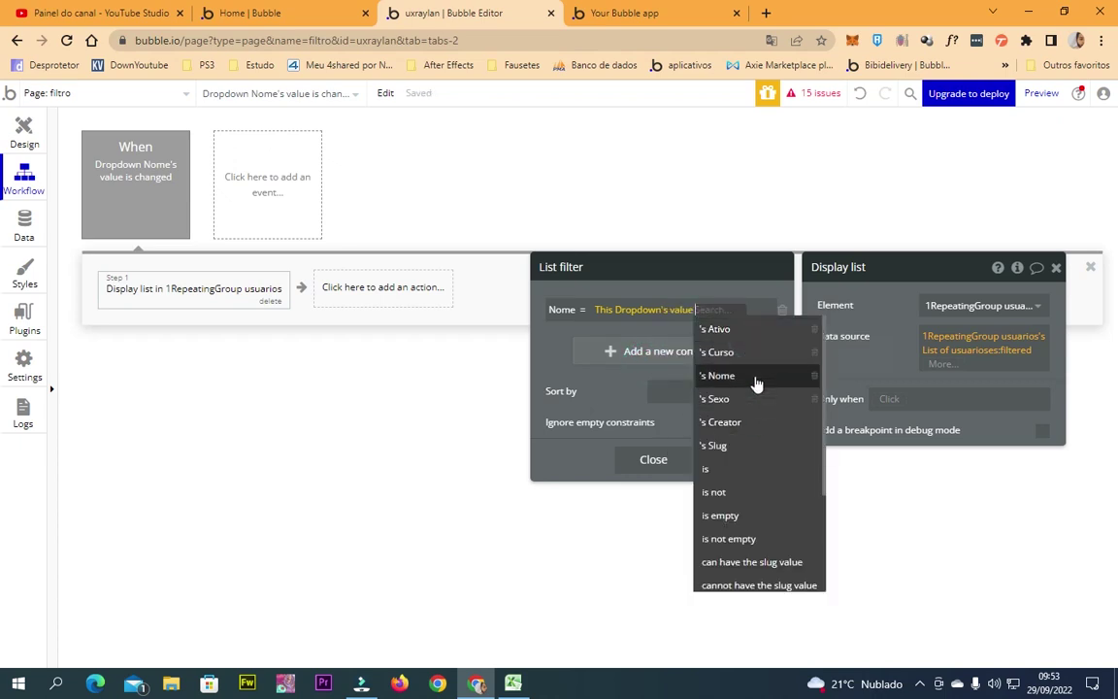
left_click(748, 375)
left_click(953, 205)
Reload the app preview and test the filter by choosing the first name in the Nome dropdown.
left_click(624, 13)
left_click(604, 42)
key("Return")
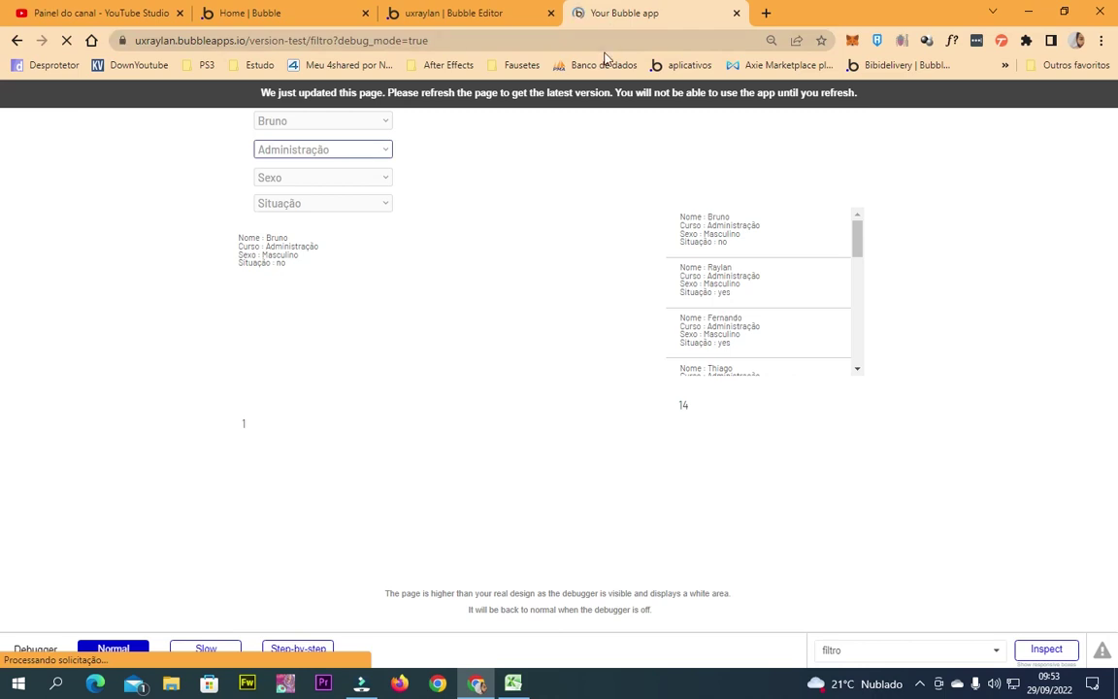
left_click(312, 121)
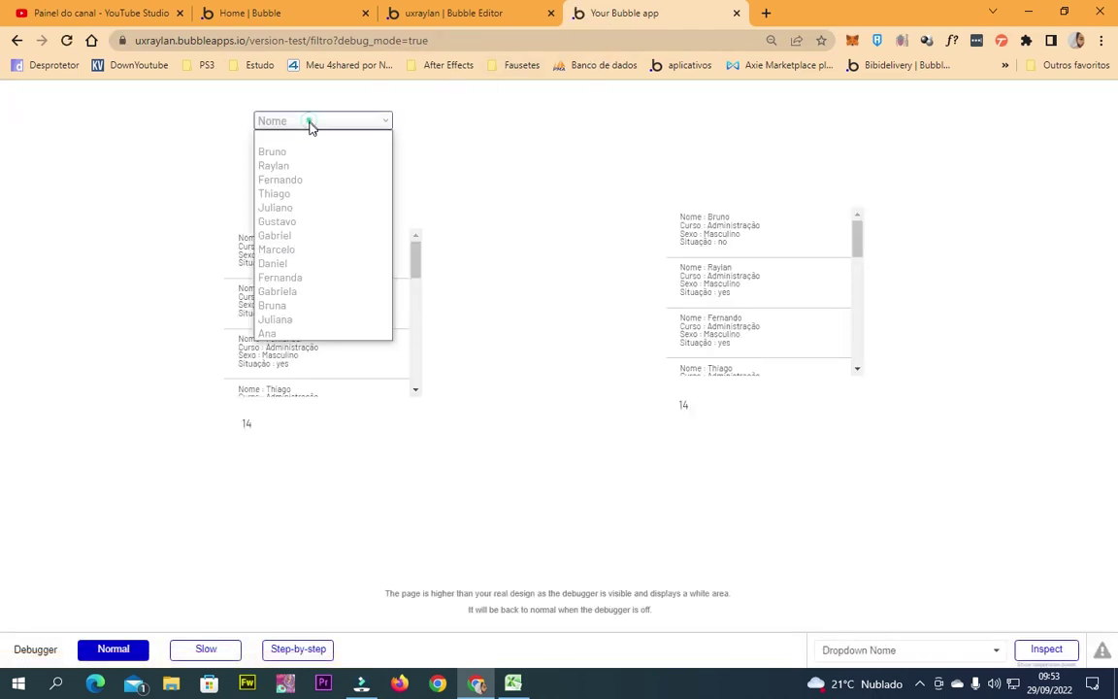
left_click(314, 154)
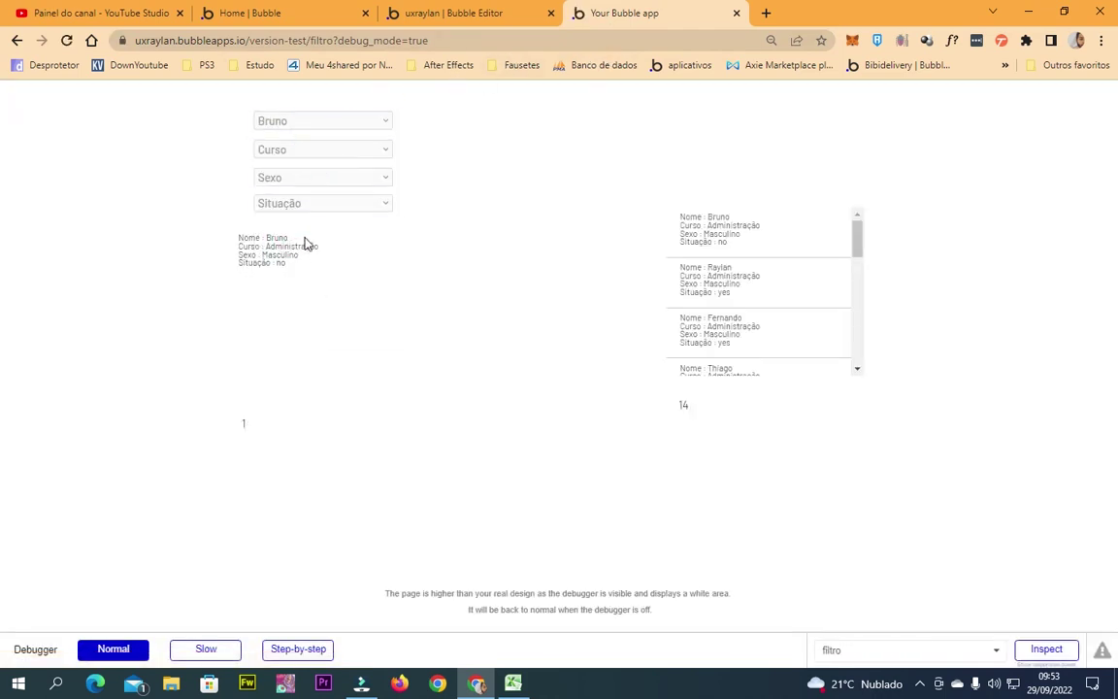
left_click(335, 121)
Start a new usuarios database entry, filling Nome with the same name tested in the filter and Curso with Engenharia.
left_click(457, 12)
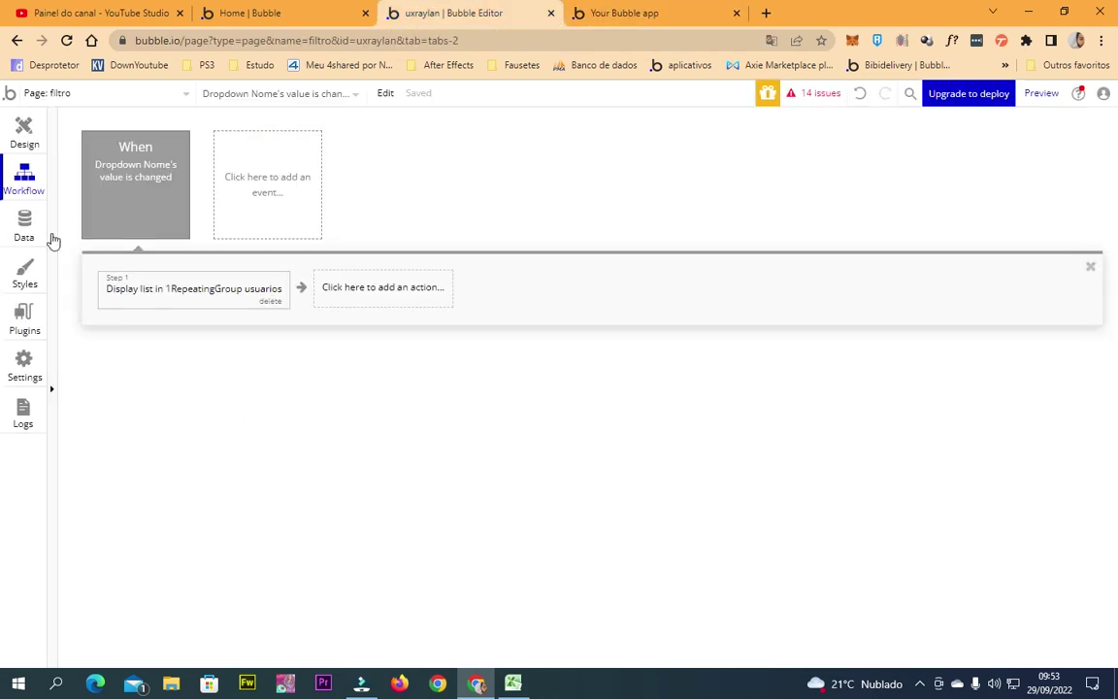
left_click(24, 223)
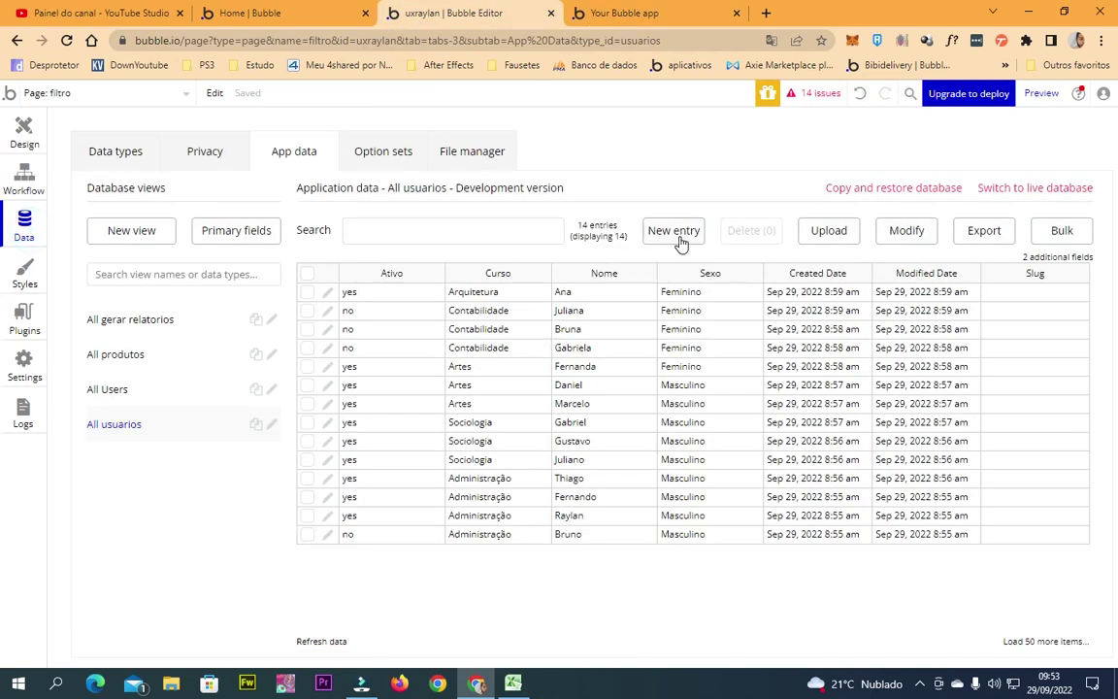
left_click(676, 233)
left_click(542, 191)
type("Bruno")
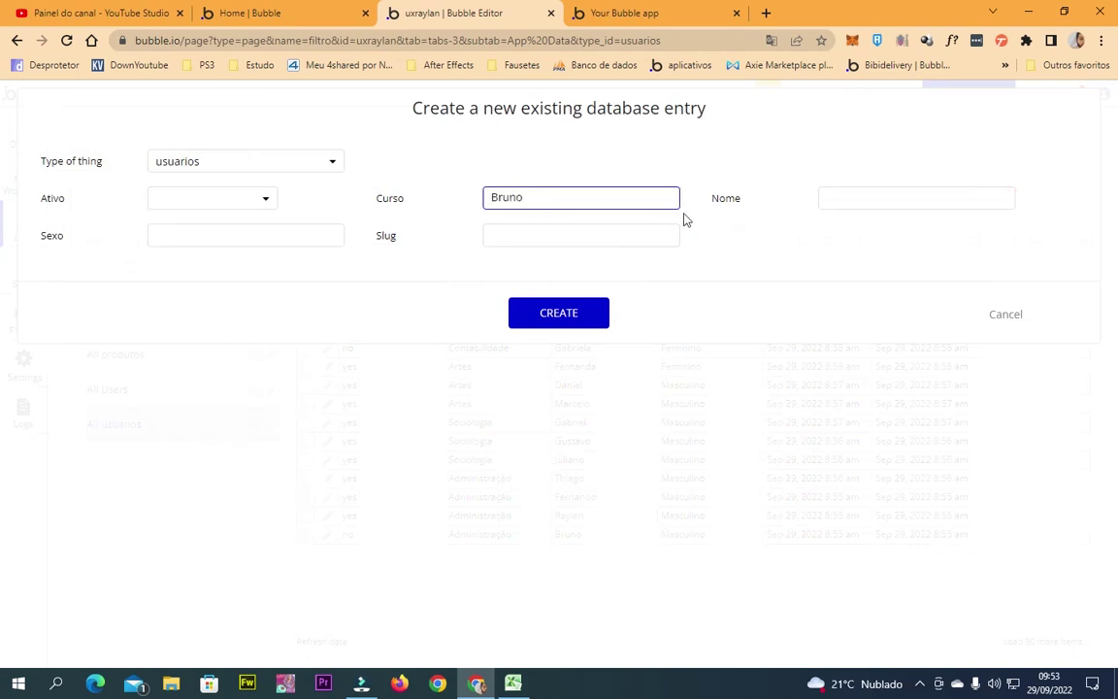
left_click(908, 199)
type("Bruno")
double_click(607, 195)
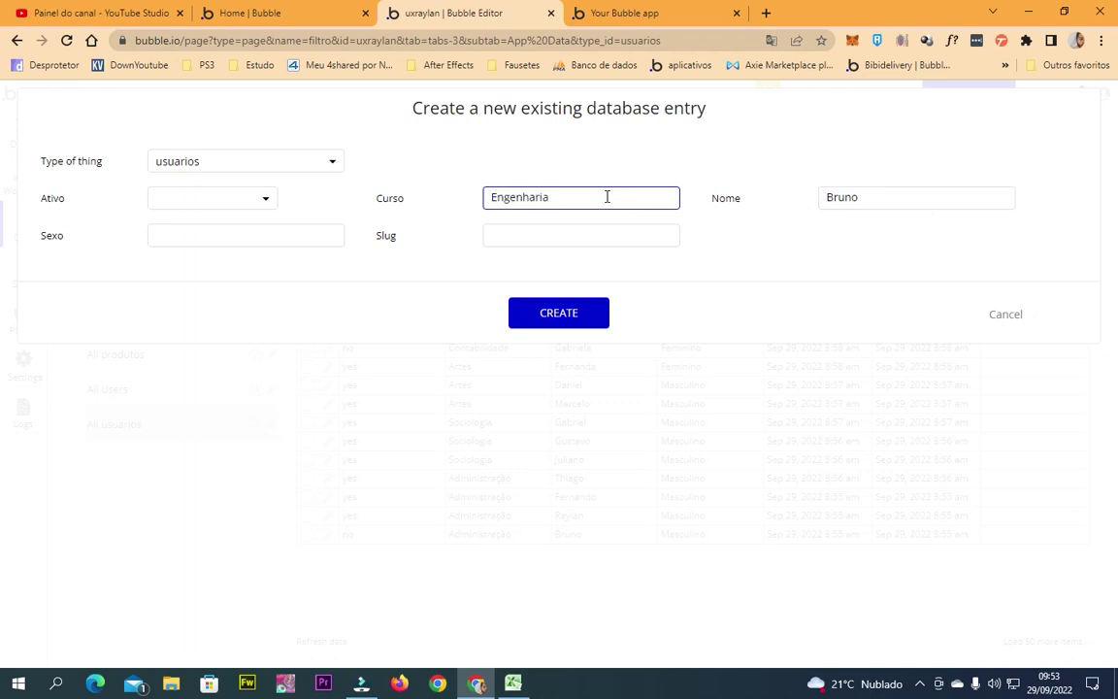
Set Ativo to no and Sexo to Masculino, and create the usuarios entry.
left_click(222, 198)
left_click(220, 246)
left_click(193, 237)
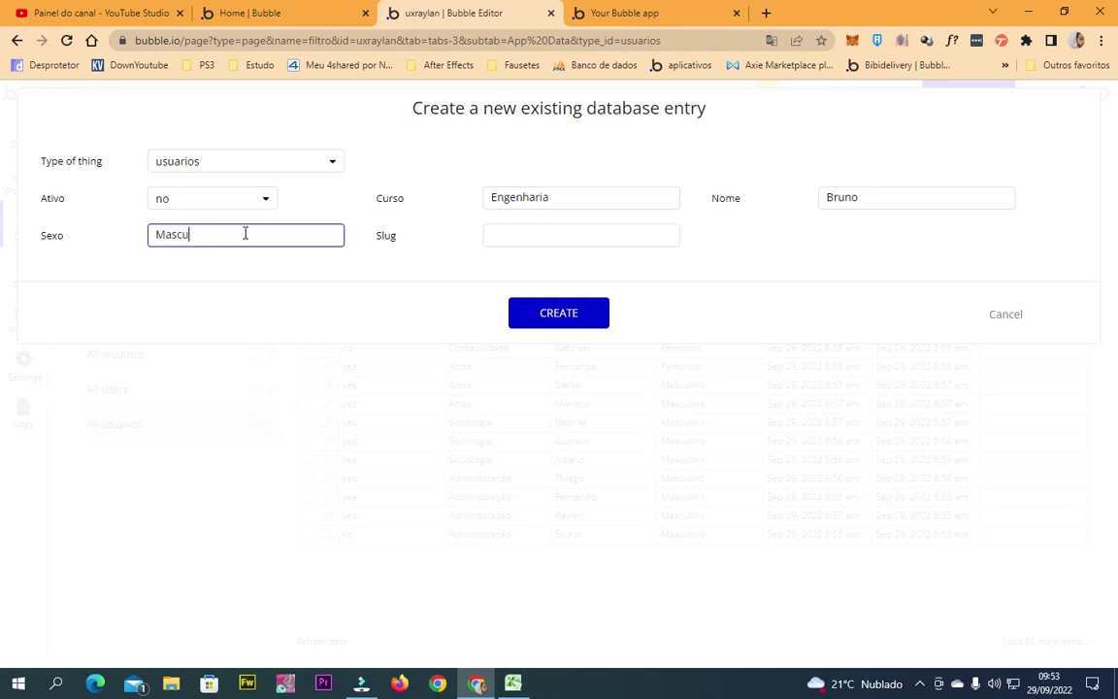
left_click(556, 314)
left_click(563, 277)
Check in the app preview which records the Nome filter lists, comparing their Curso values.
left_click(640, 13)
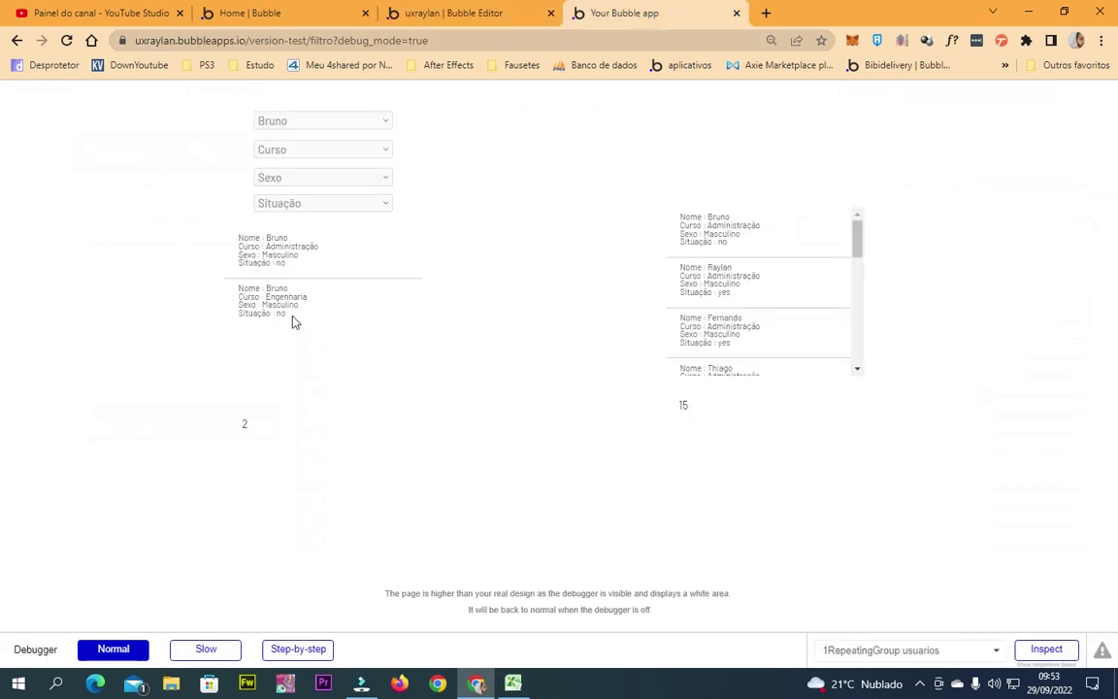
left_click(367, 121)
left_click(362, 151)
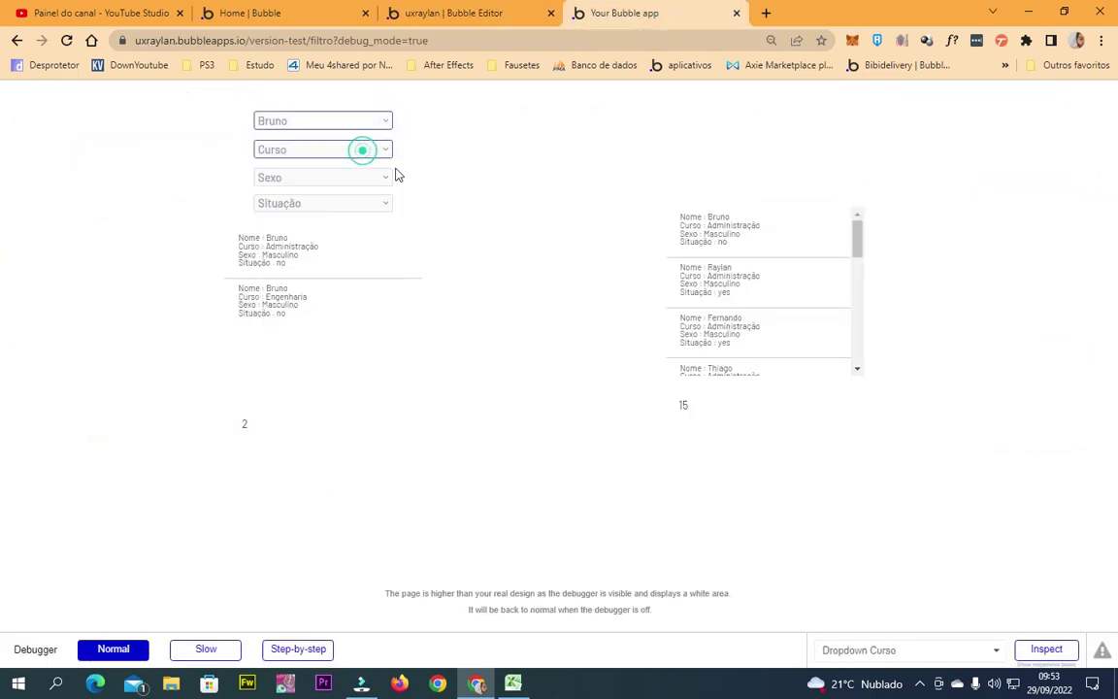
left_click_drag(340, 285, 289, 233)
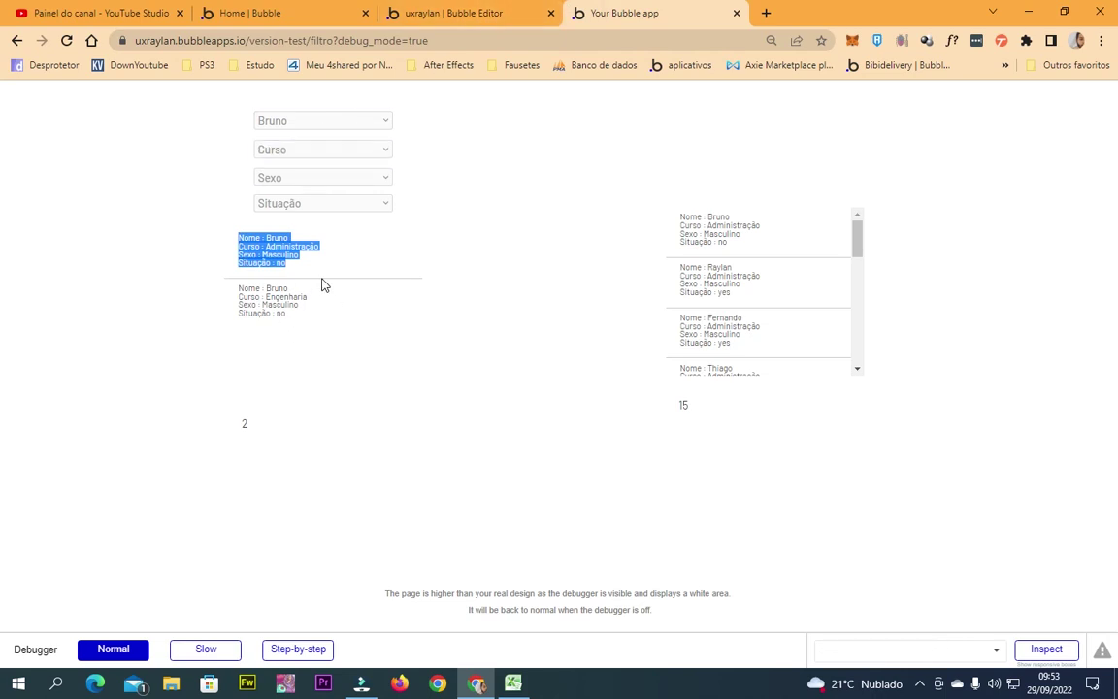
left_click(276, 289)
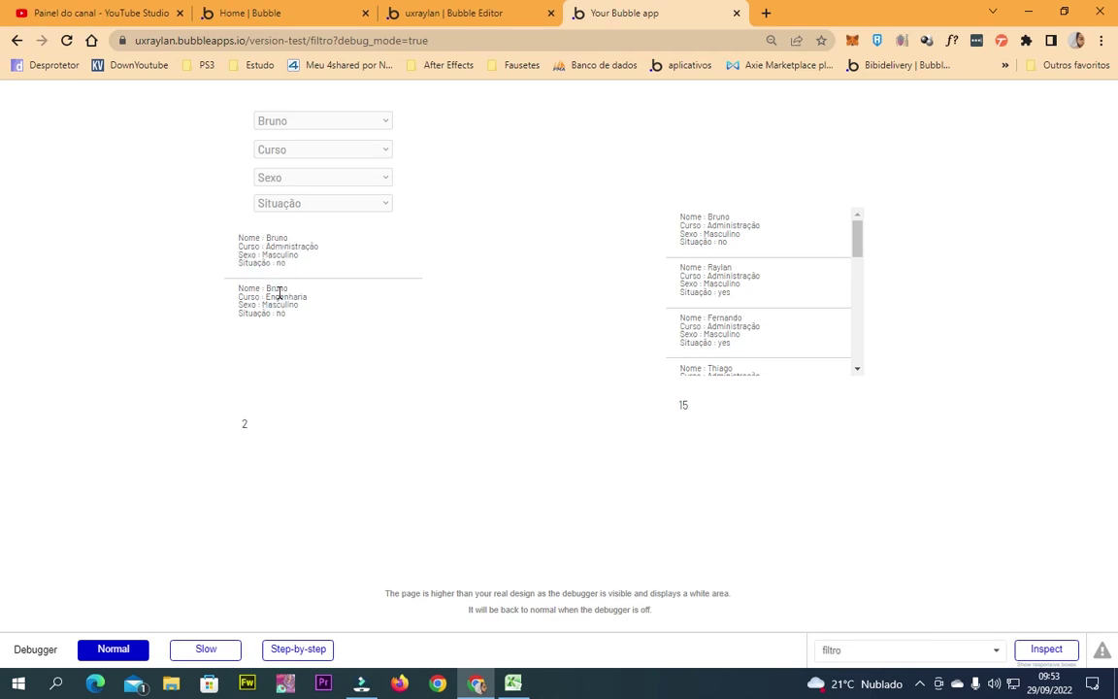
Return to the Bubble editor and create a workflow folder named Filtro.
left_click(420, 11)
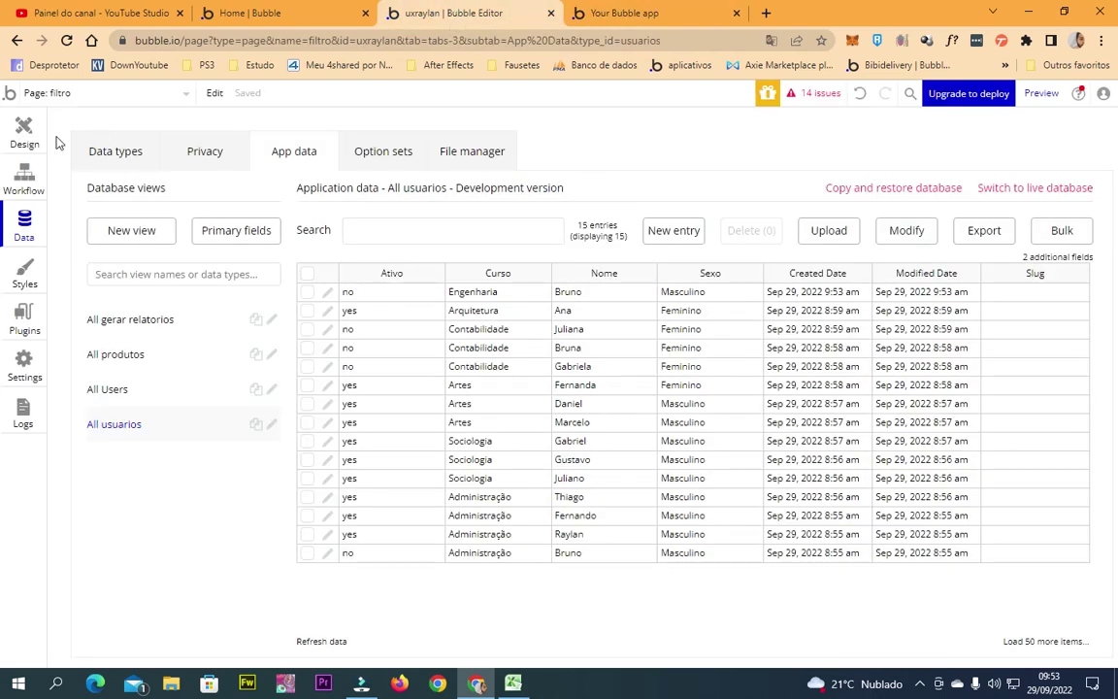
left_click(24, 131)
left_click(398, 187)
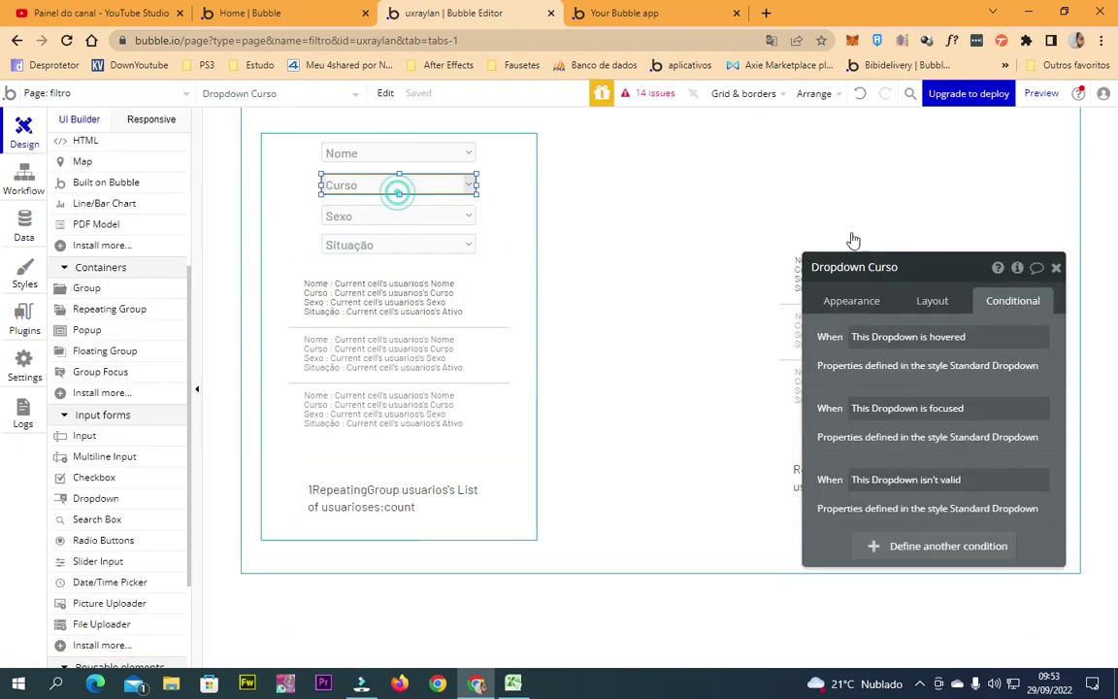
left_click(819, 242)
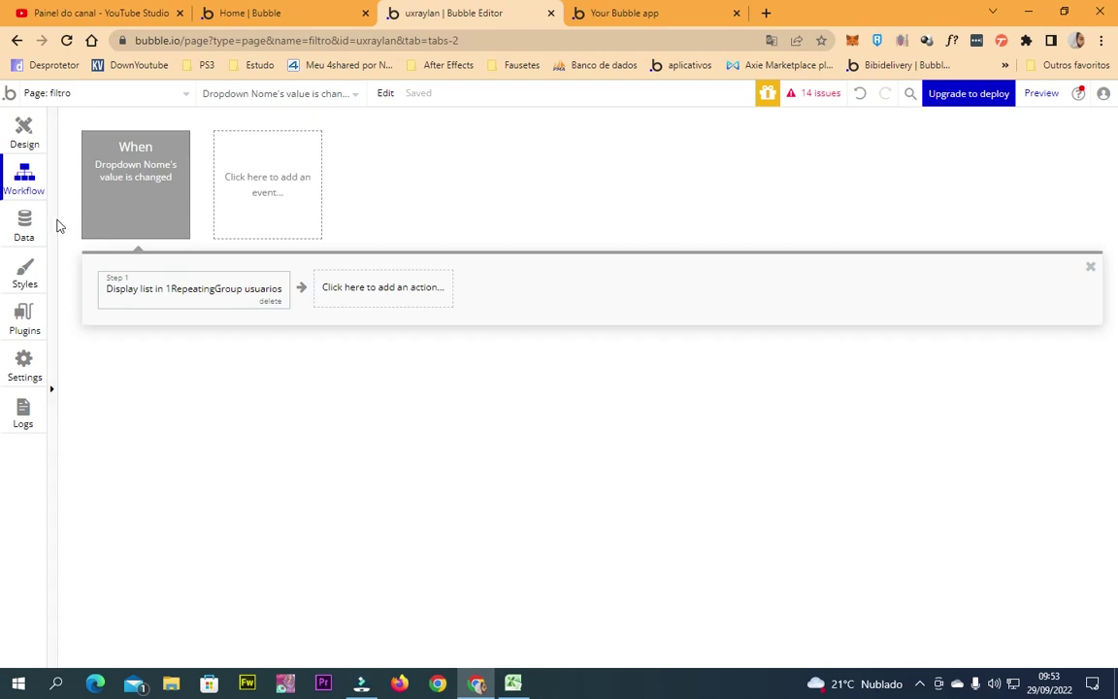
left_click(48, 218)
left_click(112, 193)
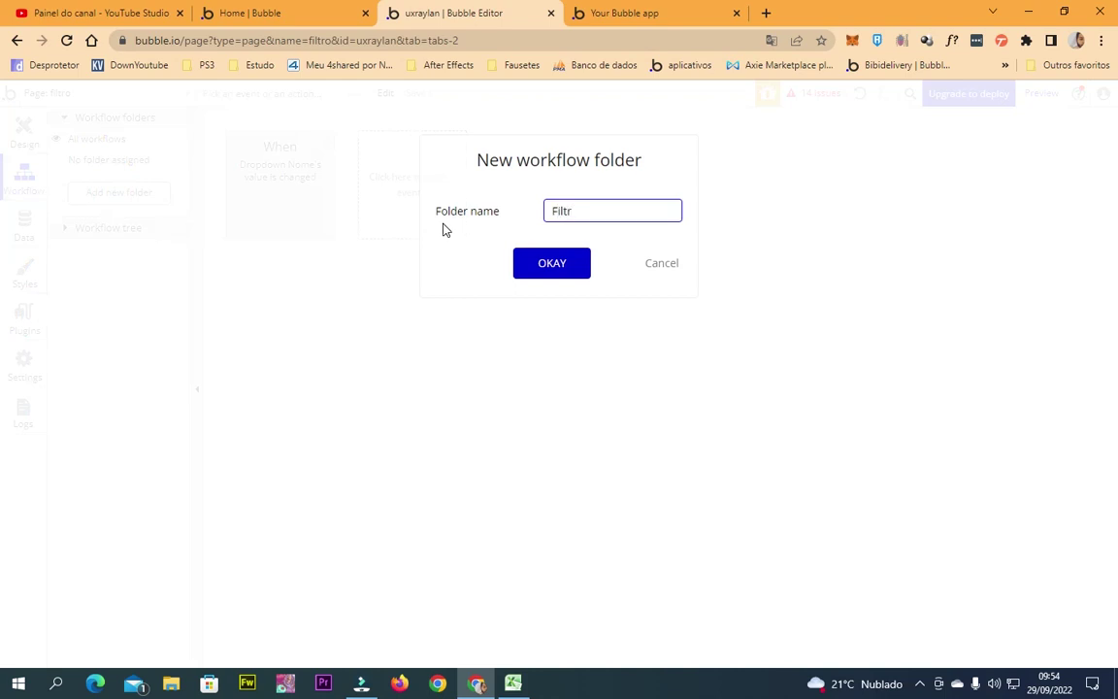
left_click(545, 256)
Assign the "Dropdown Nome's value is changed" event to the Filtro workflow folder.
left_click(289, 189)
left_click(104, 139)
left_click(328, 215)
left_click(980, 367)
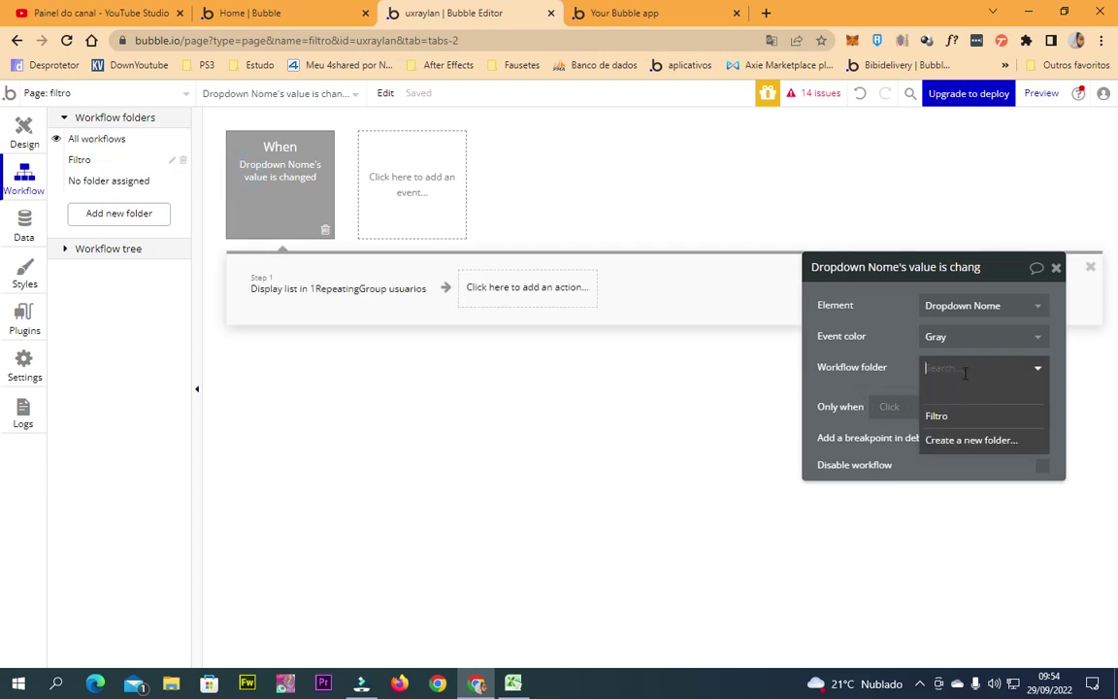
left_click(964, 416)
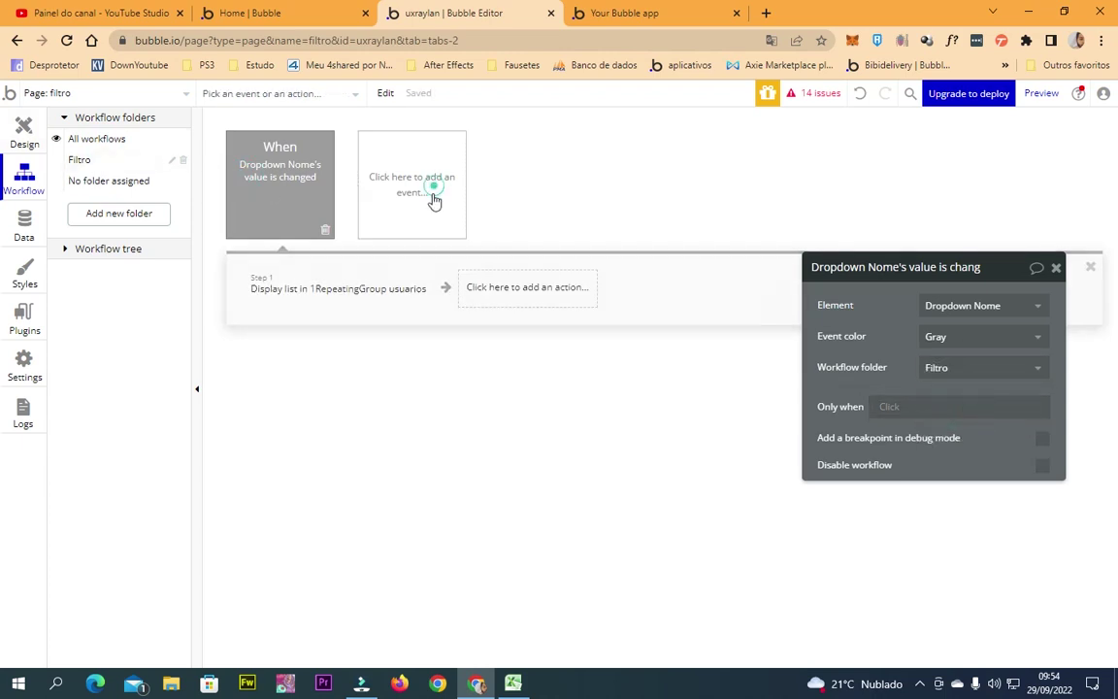
Add an "An input's value is changed" event for the element Dropdown Curso.
left_click(461, 209)
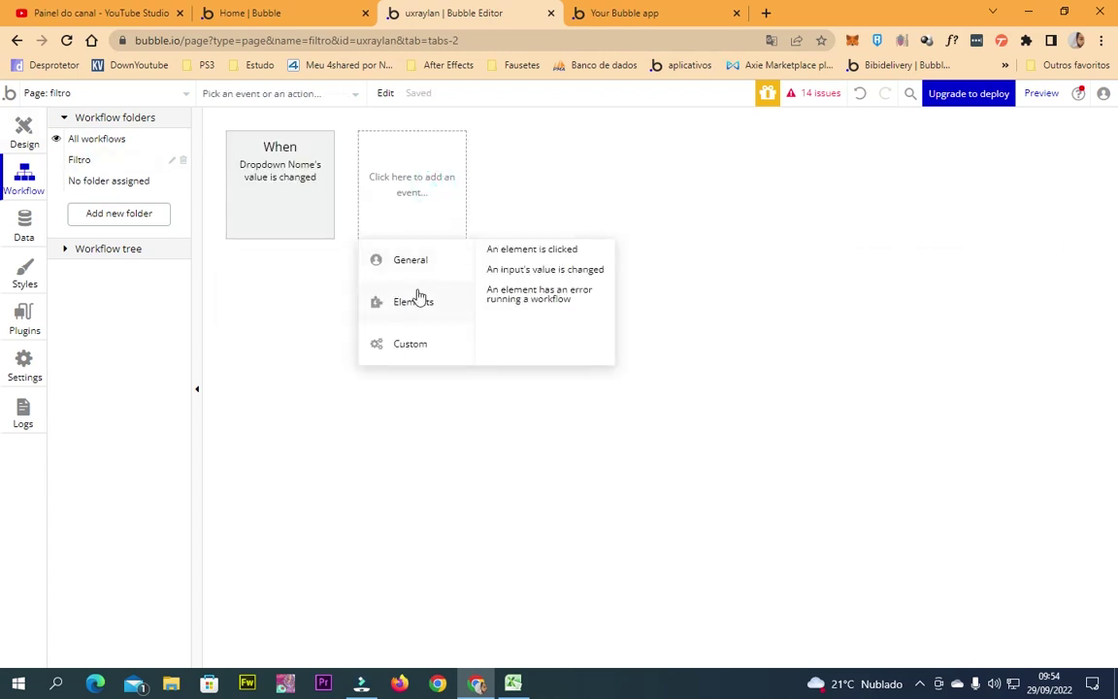
mouse_move(431, 296)
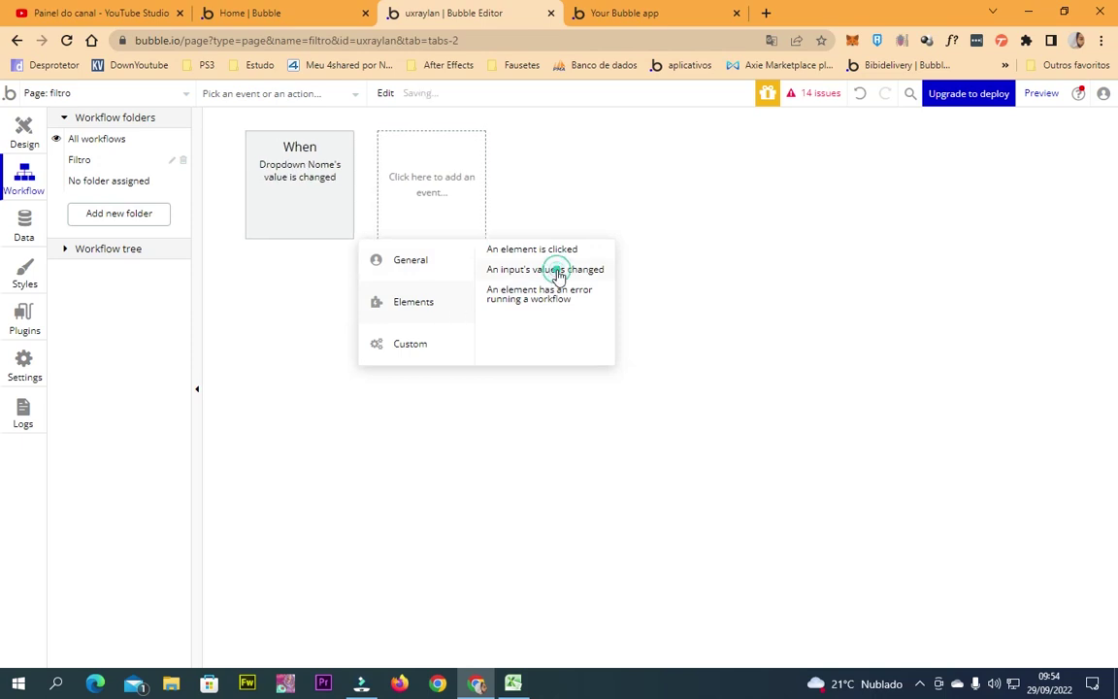
left_click(558, 271)
left_click(1042, 309)
type("Dropdown Curso")
left_click(1006, 327)
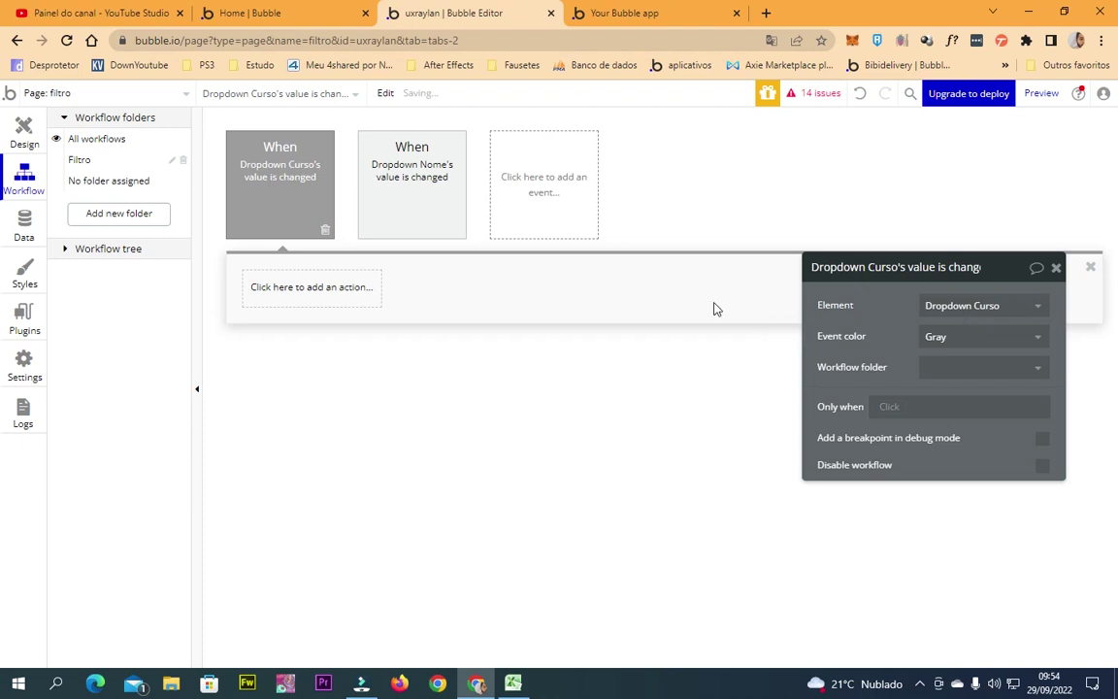
Assign the Dropdown Curso event to the Filtro workflow folder and add a Display list action for 1RepeatingGroup usuarios.
left_click(956, 366)
left_click(942, 417)
left_click(328, 291)
mouse_move(337, 494)
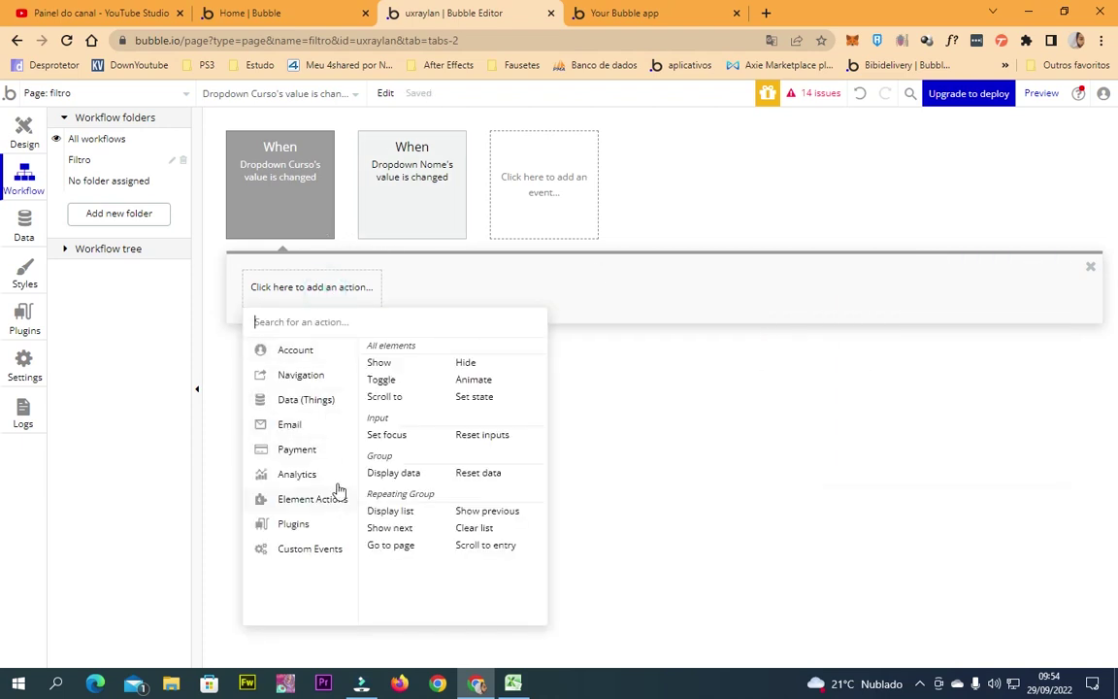
left_click(412, 514)
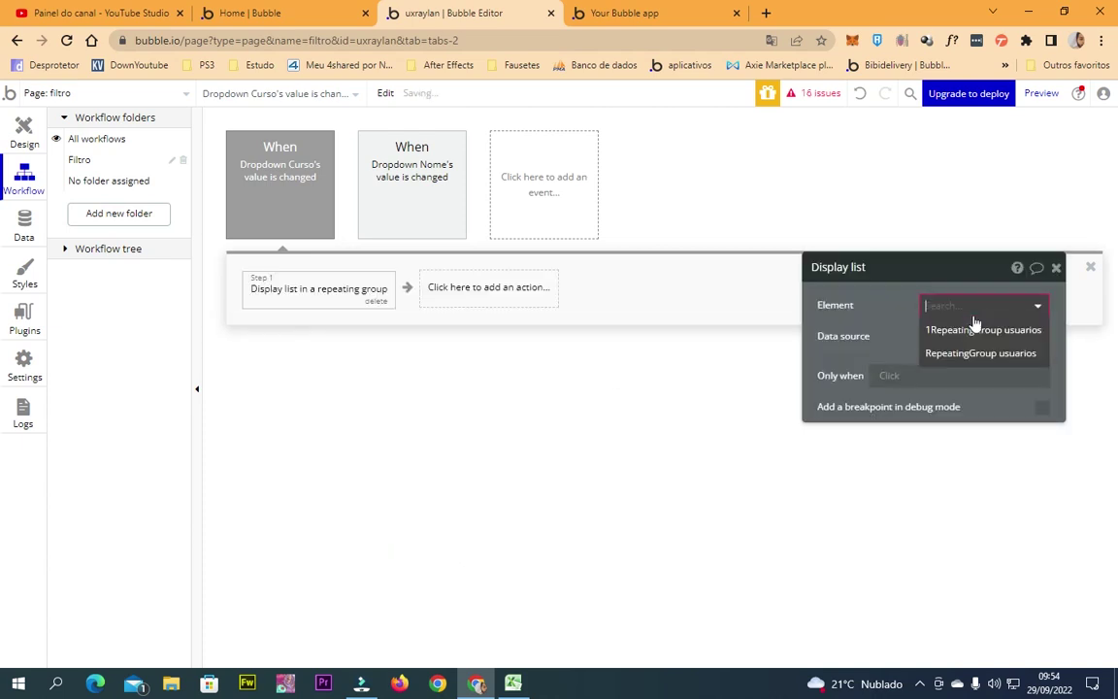
left_click(975, 329)
Set the Display list action's data source to 1RepeatingGroup usuarios's List of usuarioses:filtered.
left_click(971, 336)
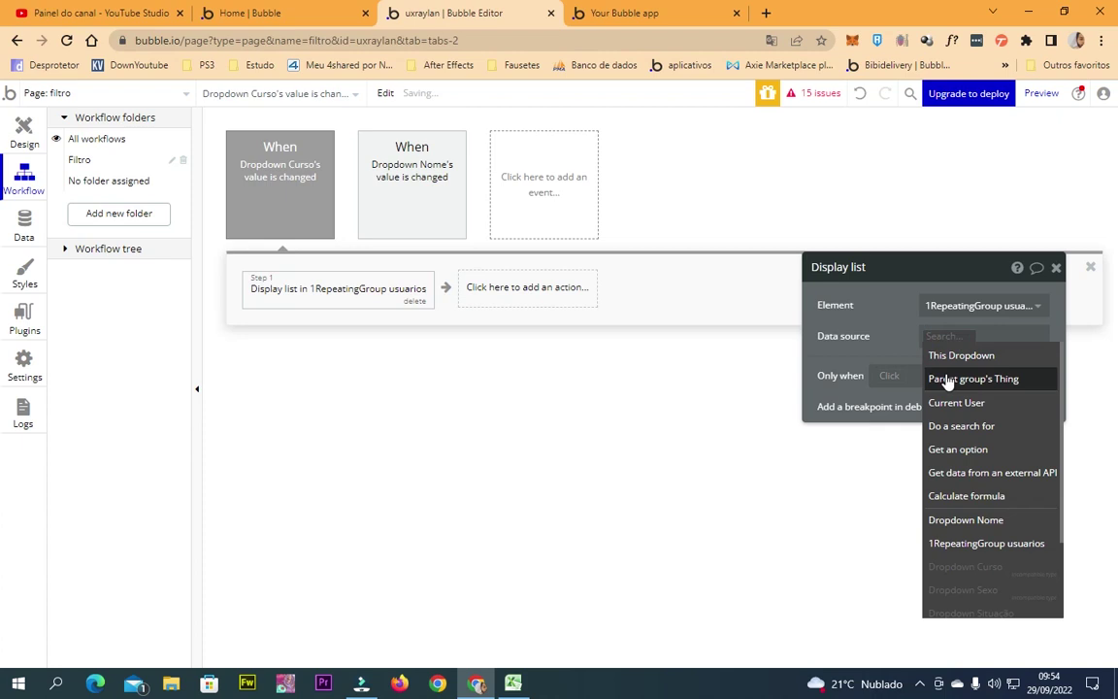
type("1")
left_click(951, 356)
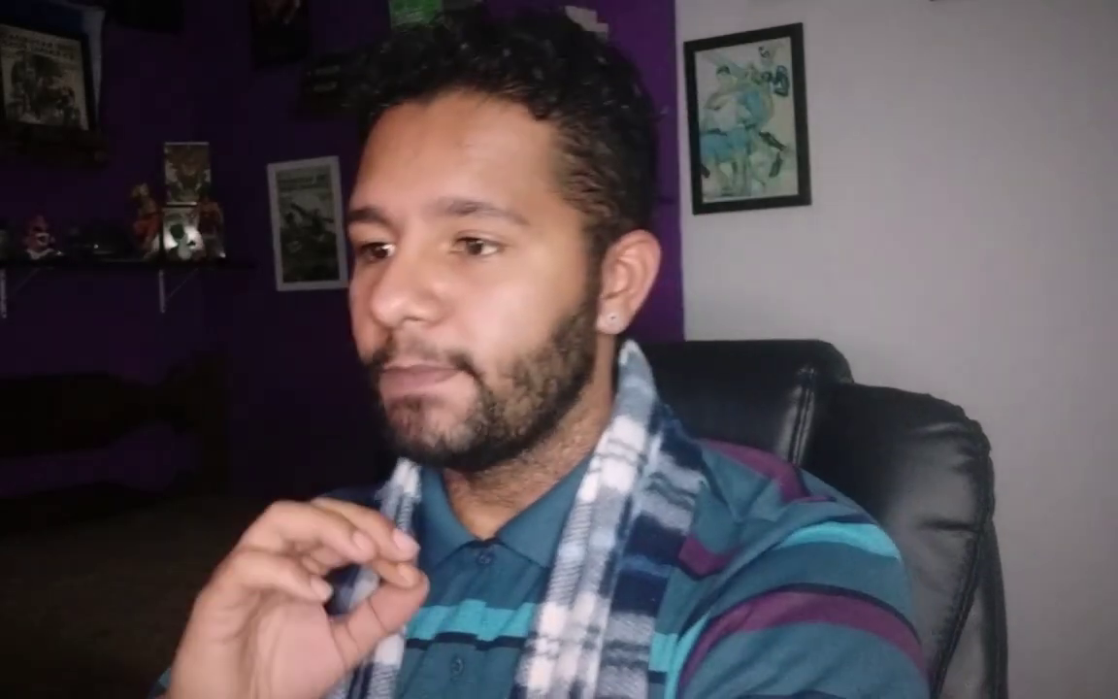
left_click(1017, 361)
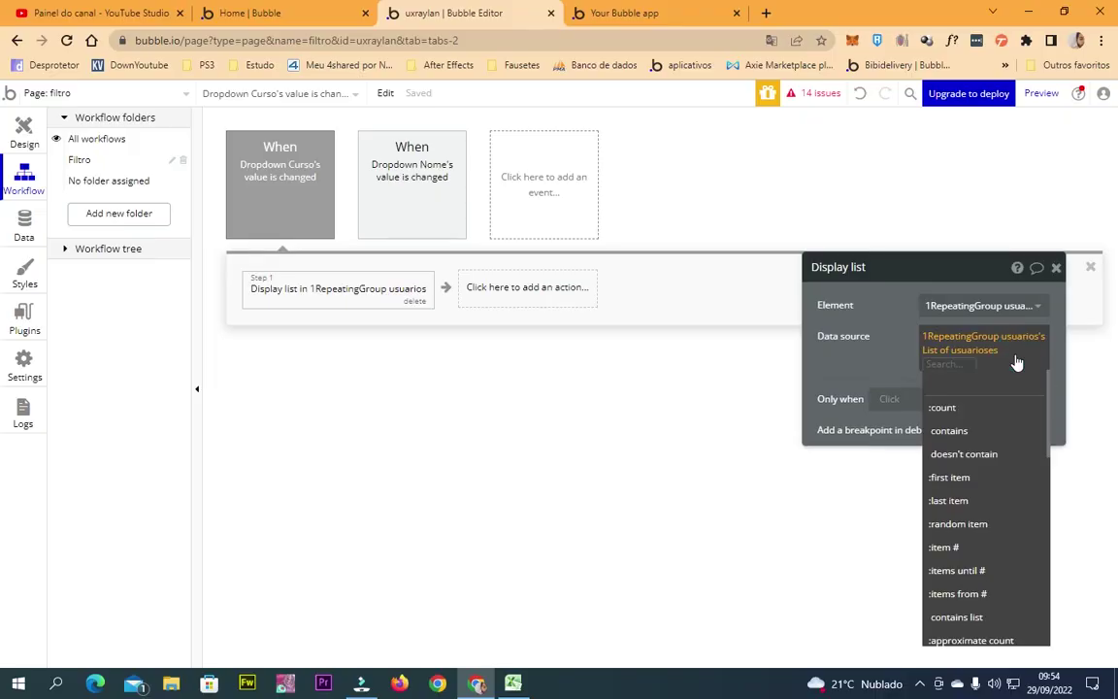
type("fil")
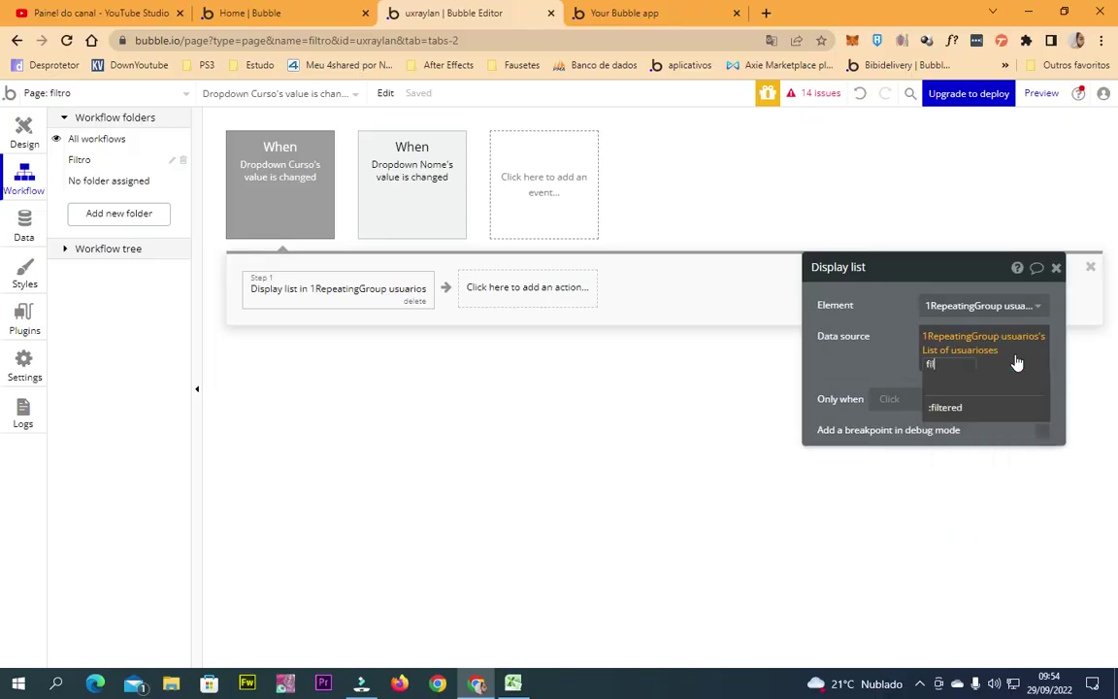
left_click(986, 416)
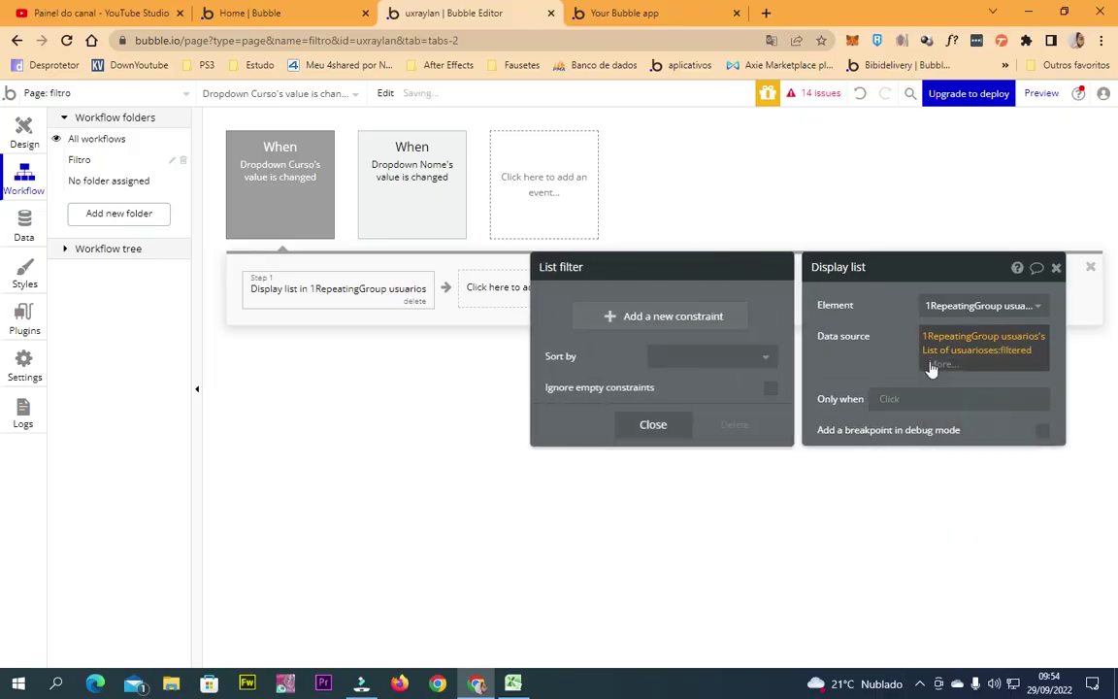
Add the list filter constraint Curso = This Dropdown's value's Curso and close the Display list settings.
left_click(693, 319)
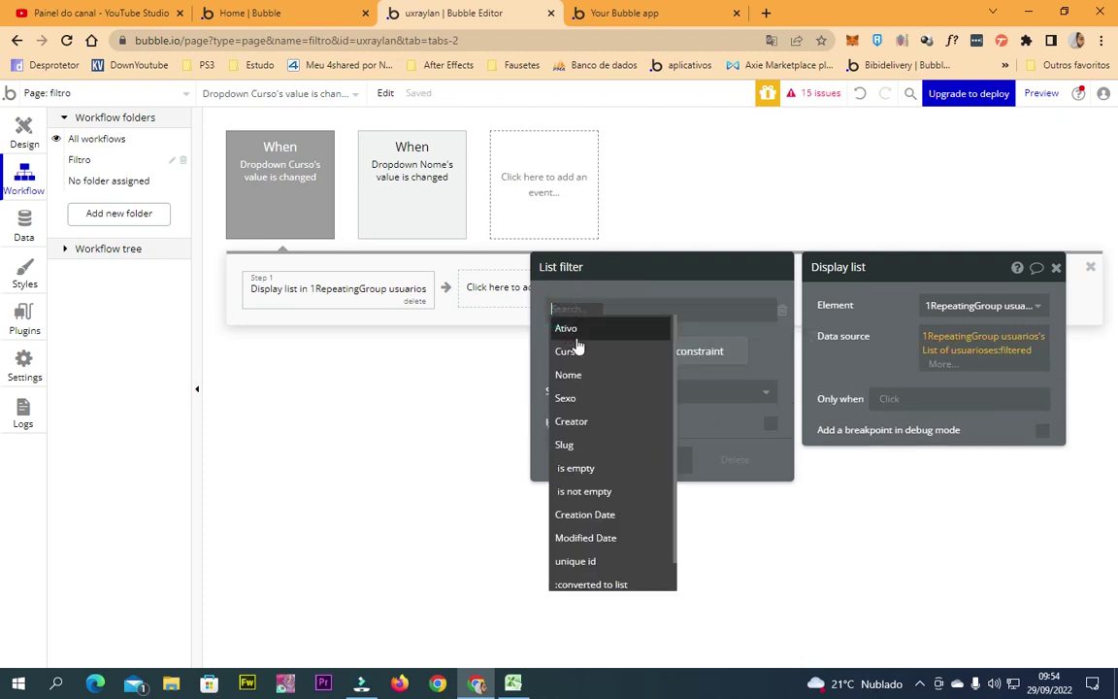
left_click(569, 351)
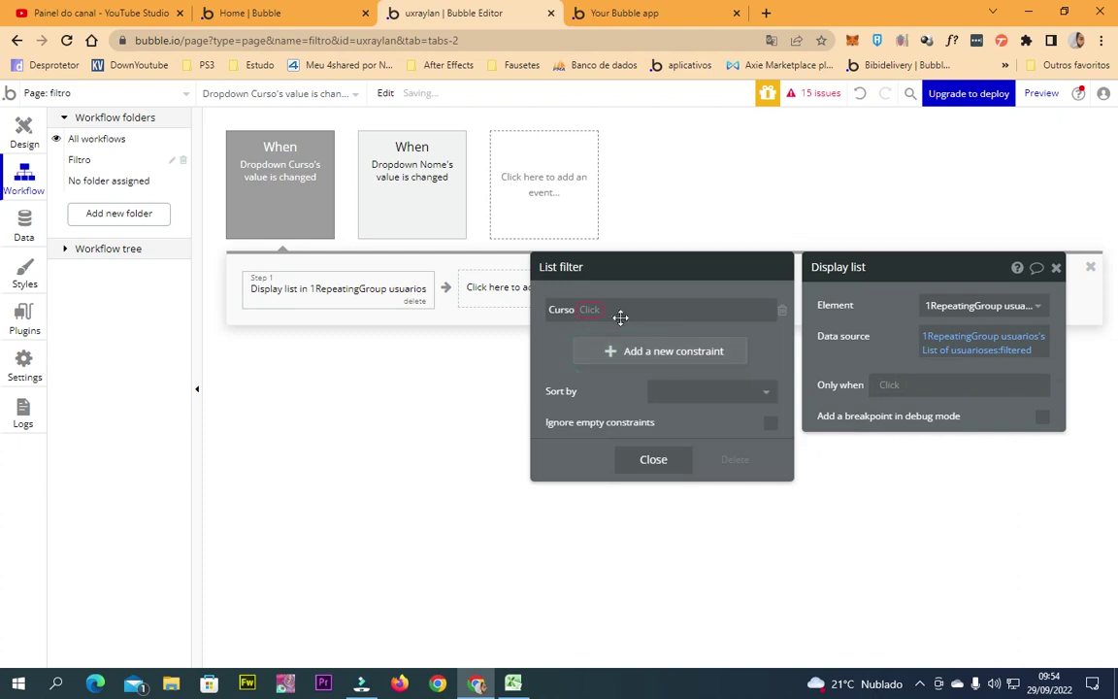
left_click(599, 310)
left_click(599, 327)
left_click(648, 352)
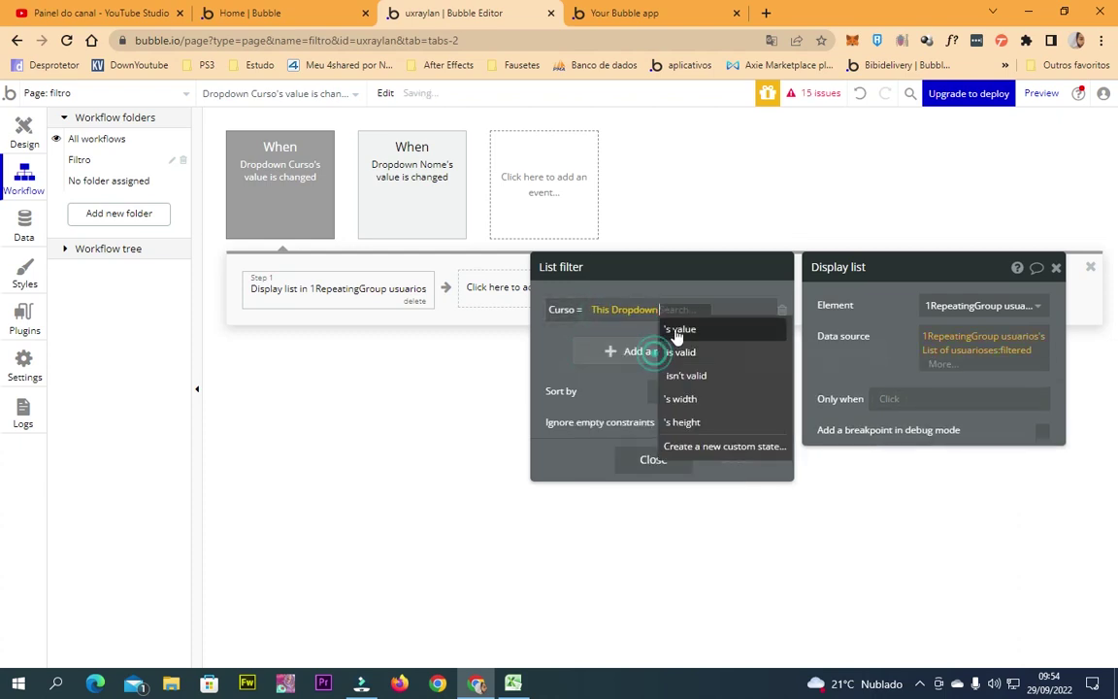
left_click(696, 332)
left_click(767, 350)
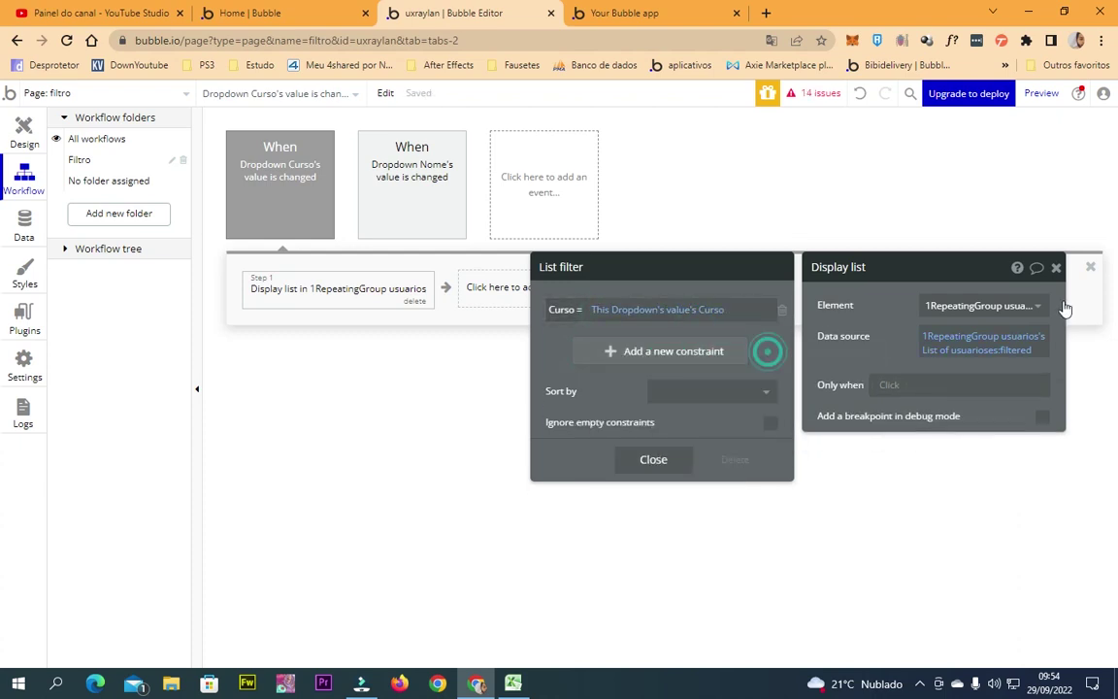
left_click(1057, 268)
Reload the app preview, glance at the Excel spreadsheet, and filter the preview list by a name in the Nome dropdown.
left_click(636, 12)
left_click(618, 41)
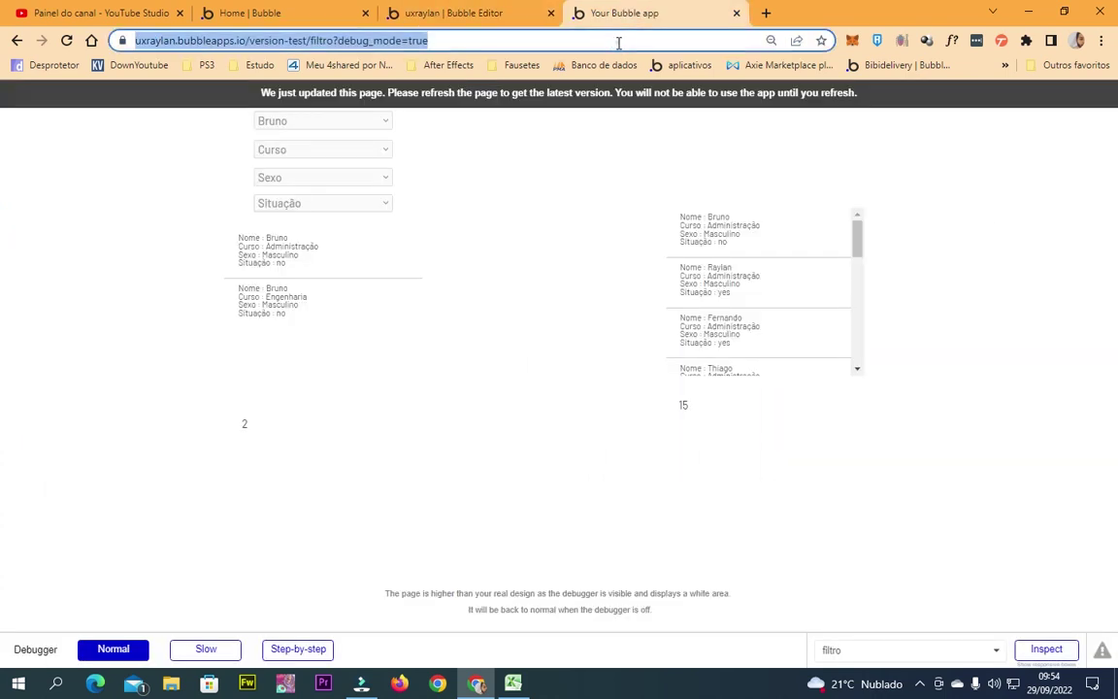
key("Return")
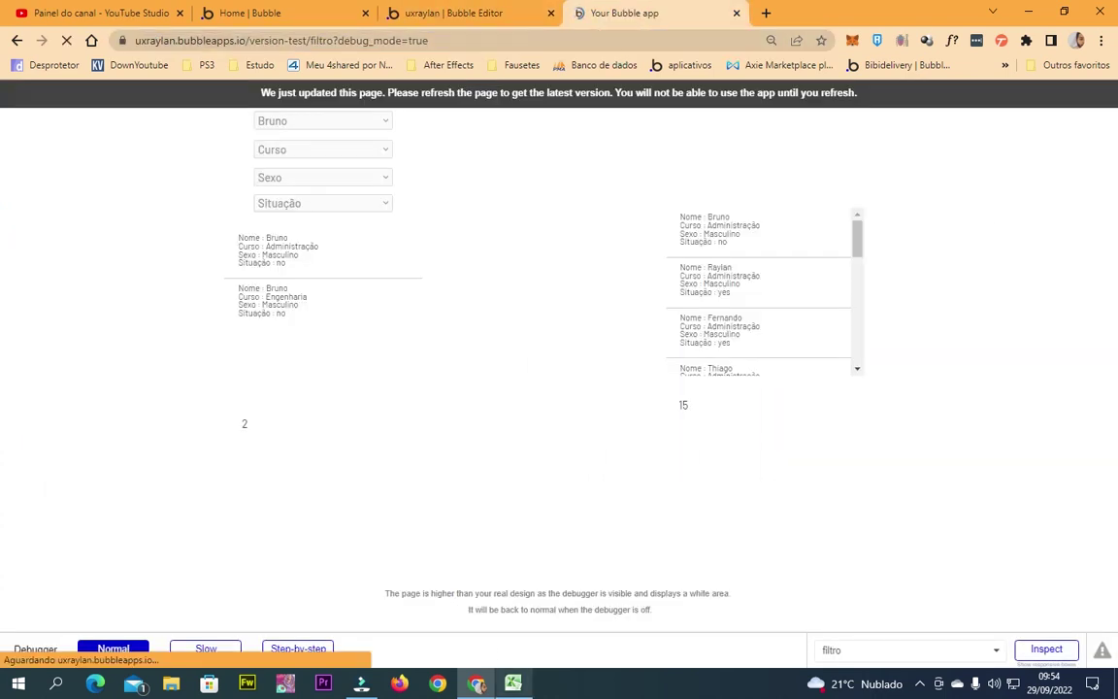
mouse_move(513, 683)
left_click(512, 592)
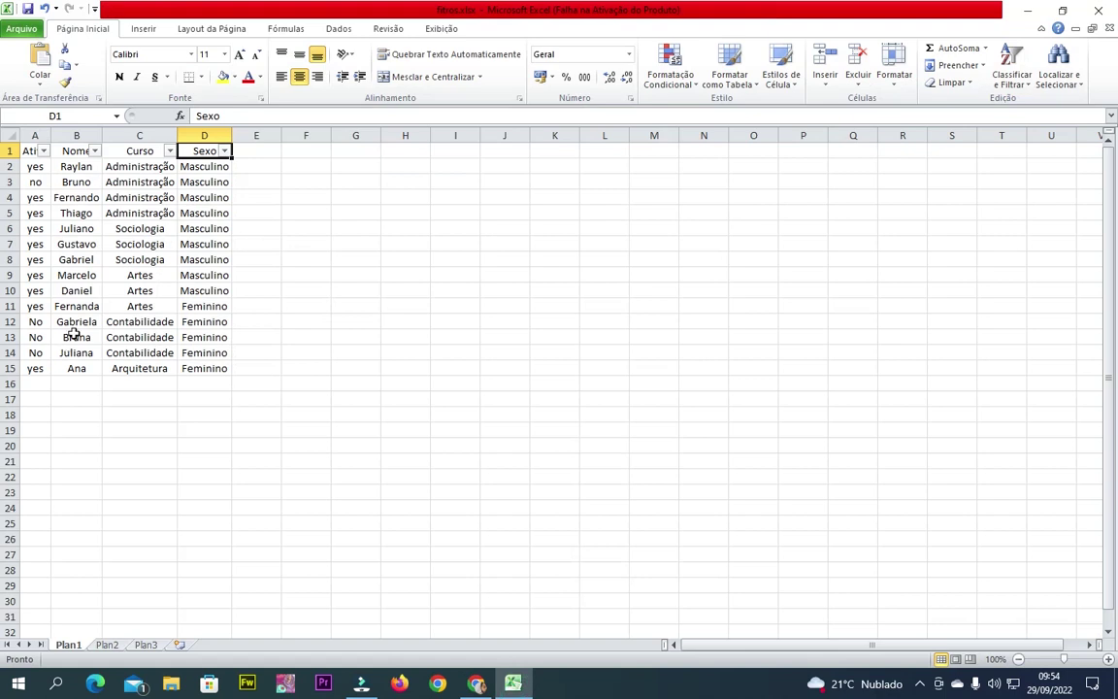
left_click(475, 683)
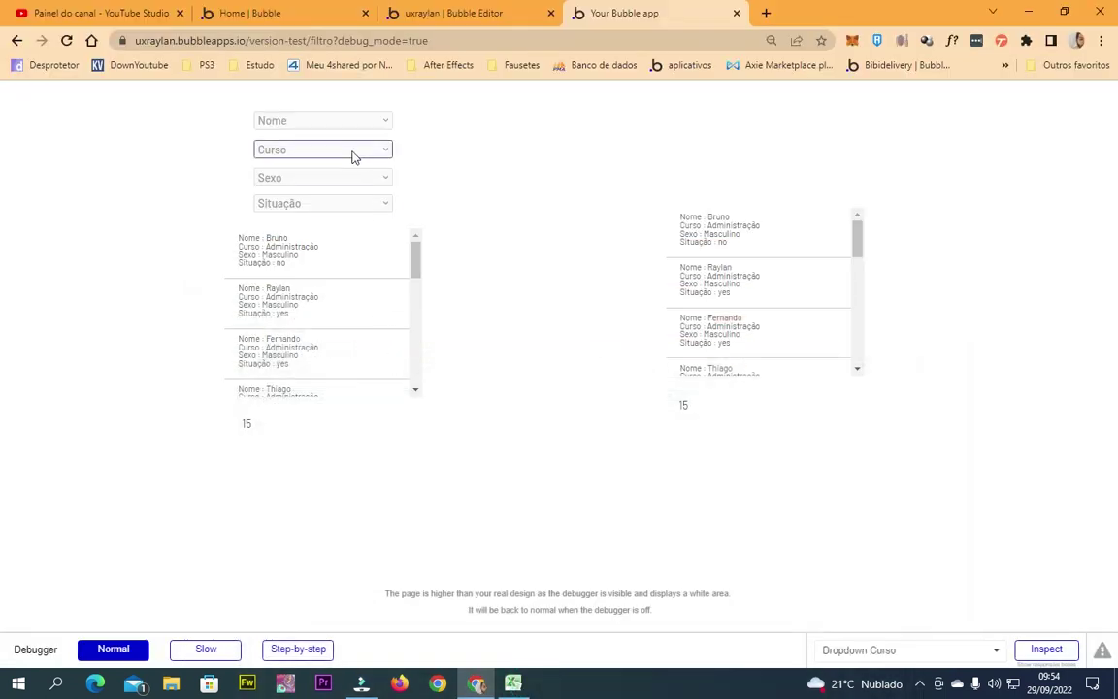
left_click(330, 118)
left_click(324, 153)
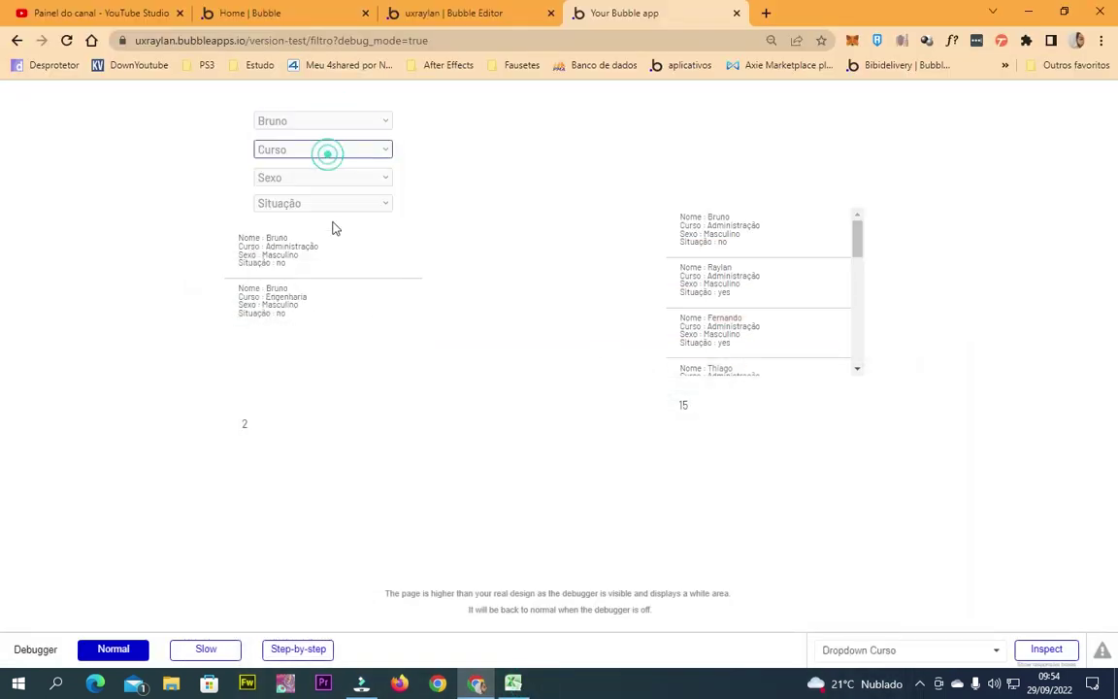
Copy the filtered record with Curso Engenharia and paste it into empty cells of the Excel spreadsheet, starting at H19.
triple_click(309, 320)
key("ctrl+c")
left_click(513, 683)
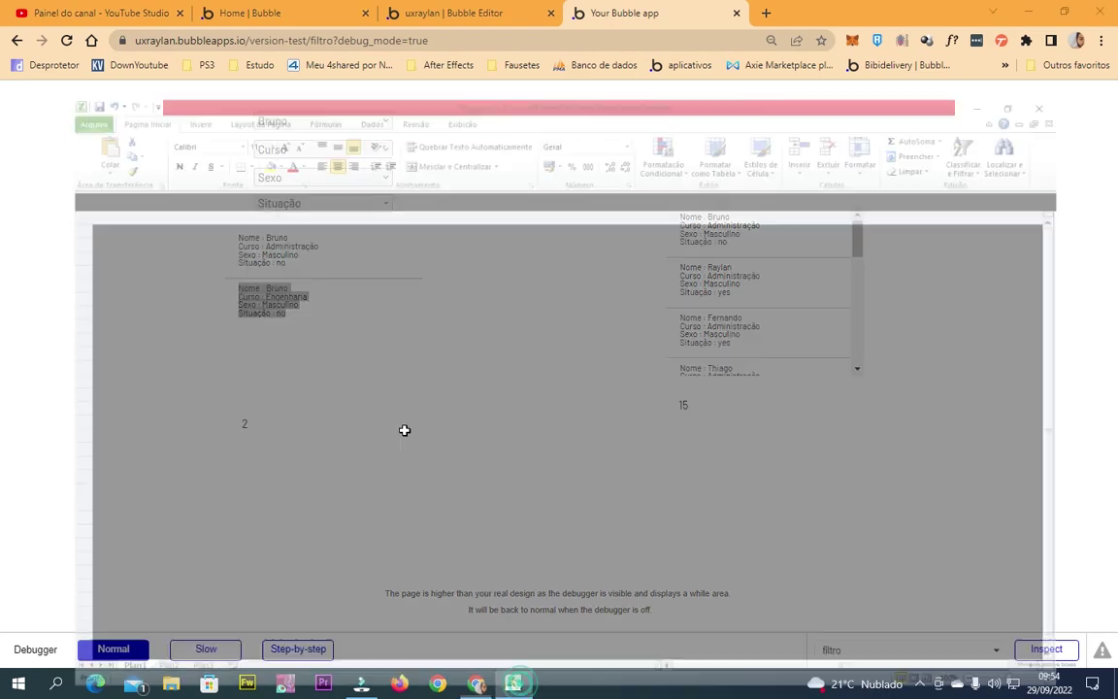
left_click(427, 430)
key("ctrl+v")
Fill row 16 of the spreadsheet with no, the copied record's first name, Engenharia and Masculino.
left_click(34, 383)
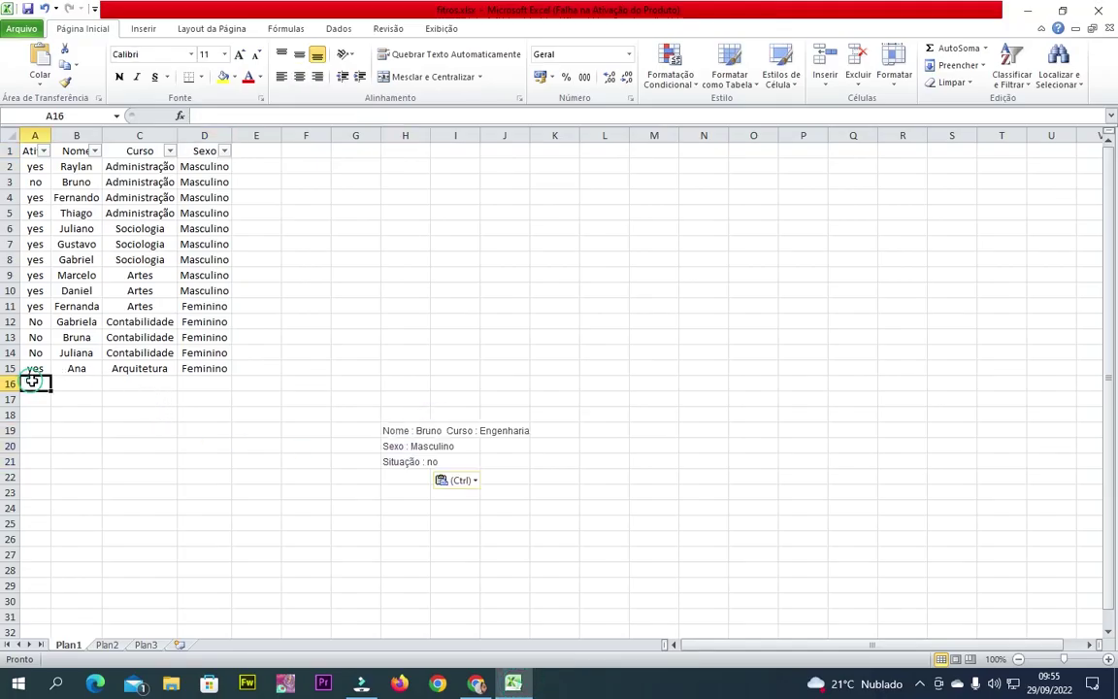
type("no")
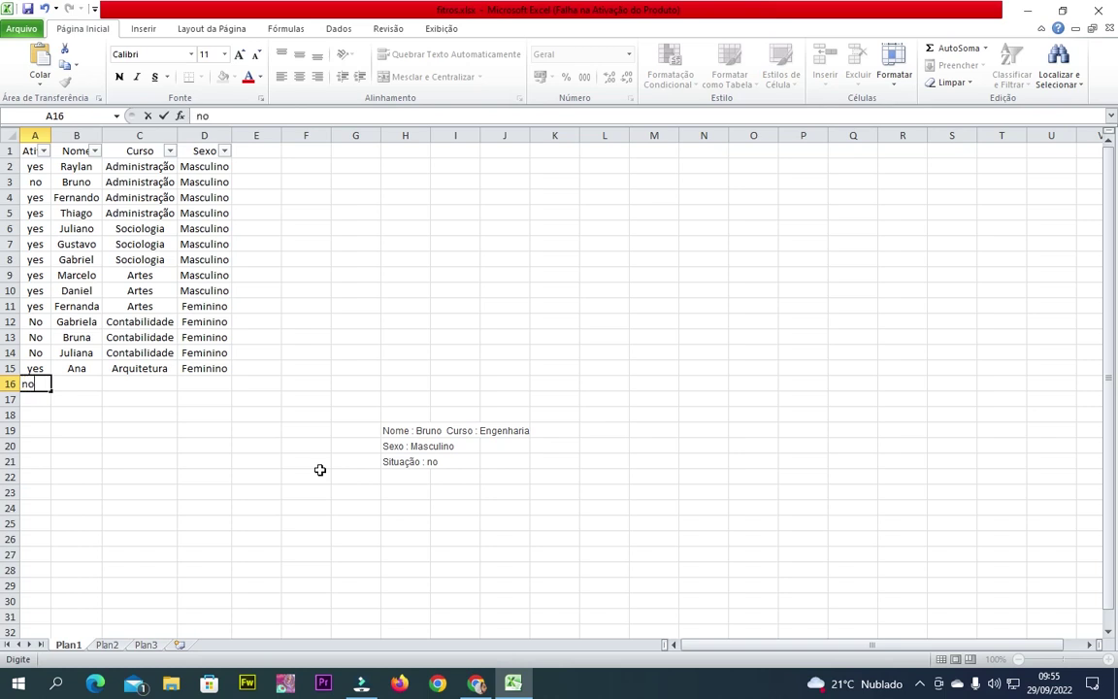
key("Return")
key("Up")
key("Right")
type("Bruno")
key("Return")
key("Up")
key("Right")
type("E")
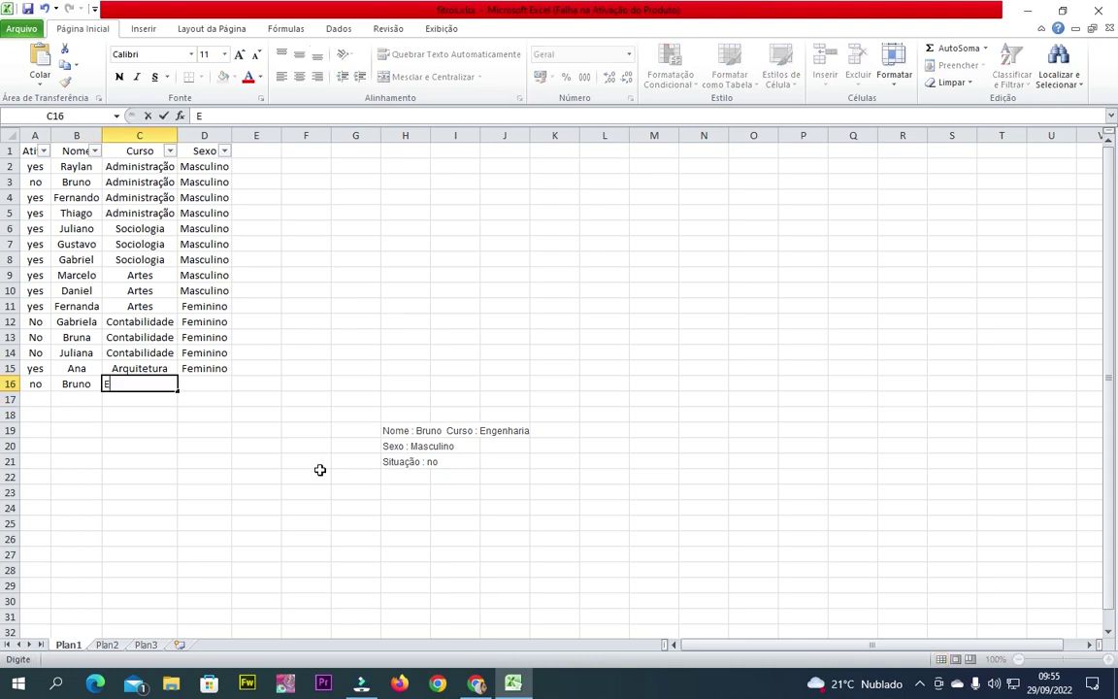
key("Right")
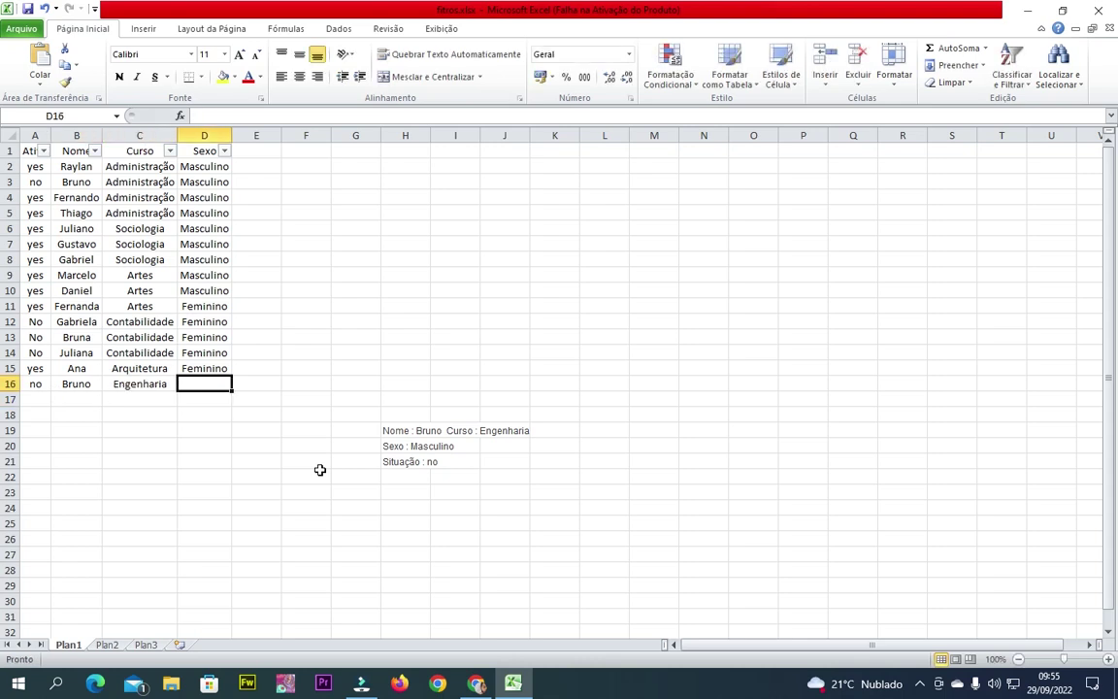
type("Masculino")
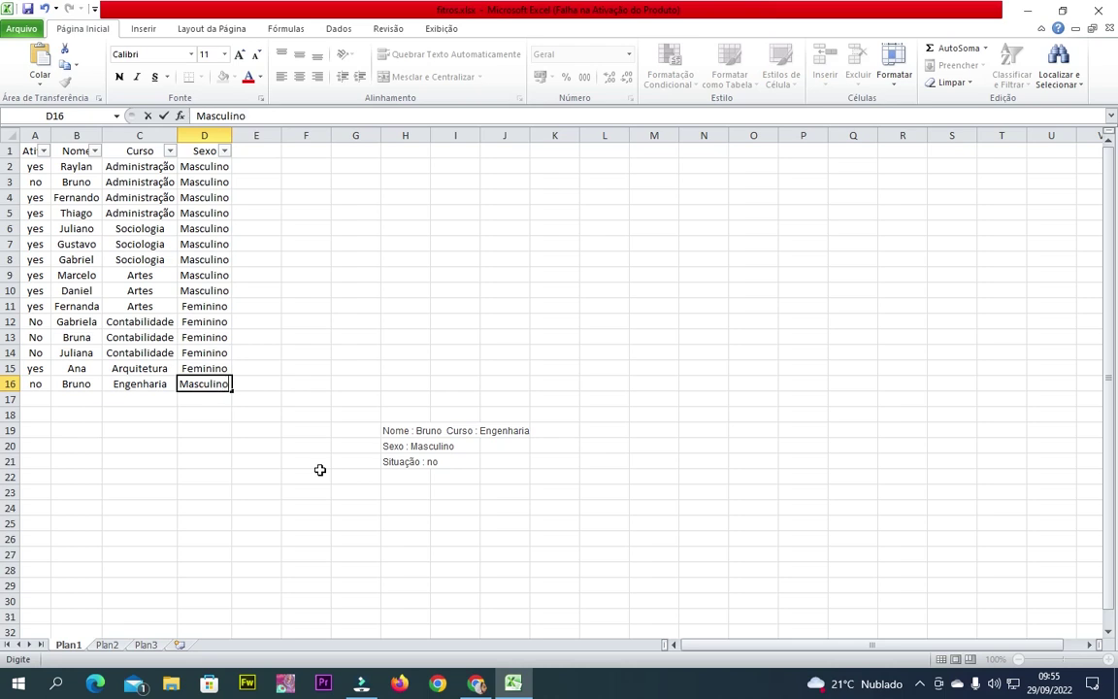
key("Return")
Delete the pasted record text from the cell range H18:J21.
key("Right")
key("Right")
key("Right")
key("Right")
key("Down")
key("shift+Down")
key("shift+Down")
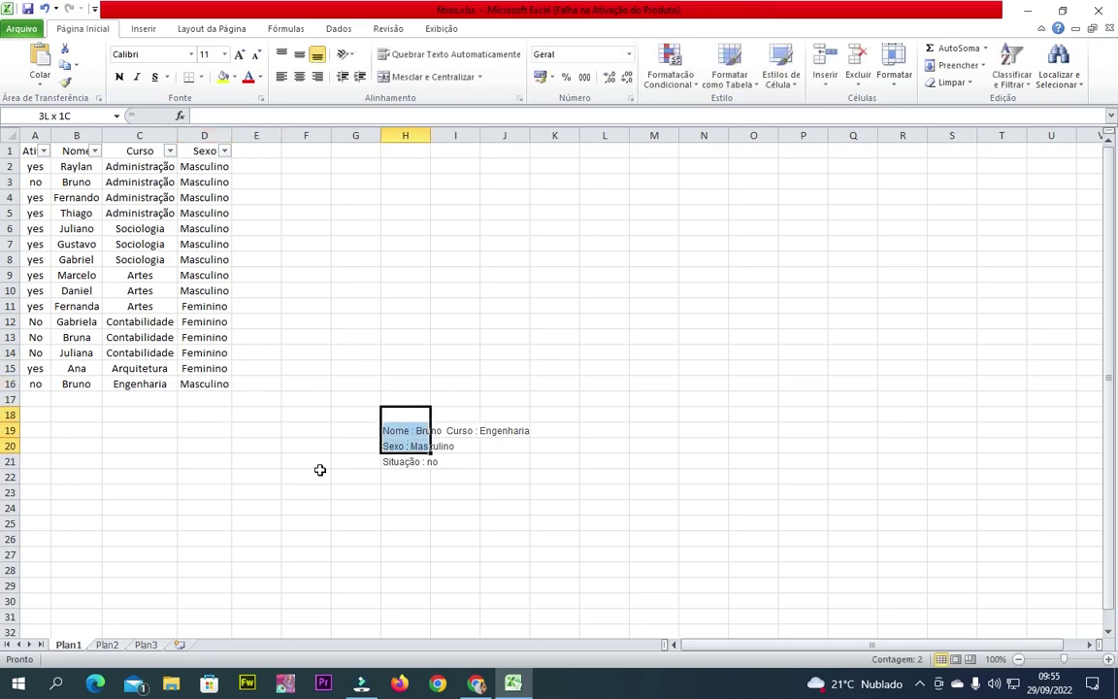
key("shift+Right")
key("shift+Down")
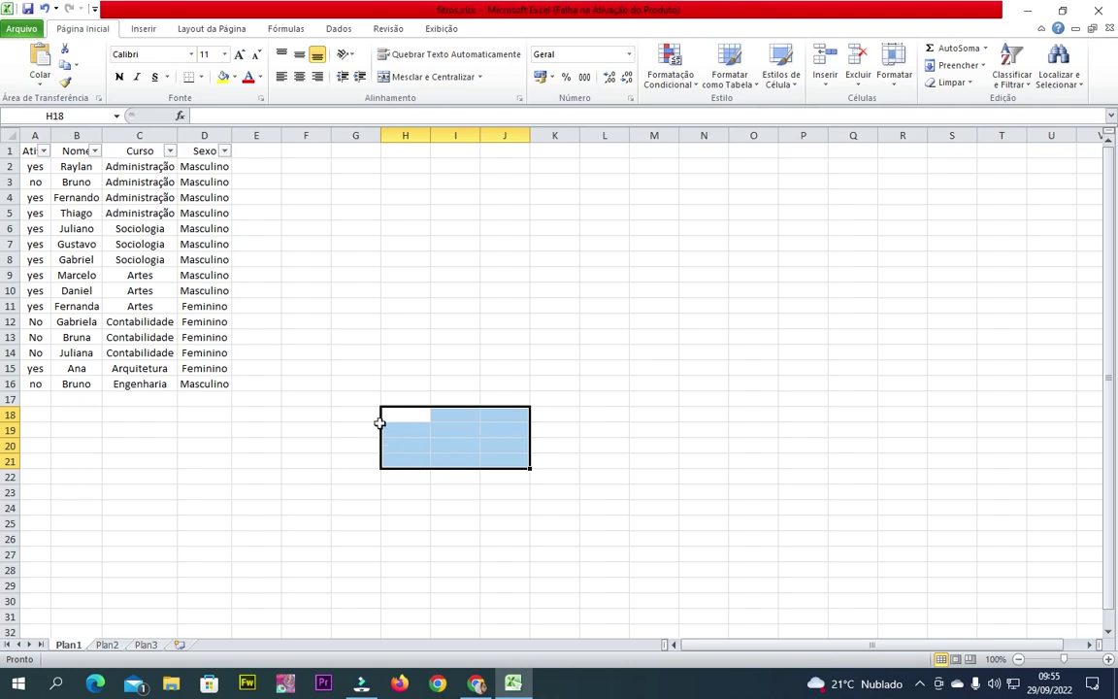
left_click(396, 359)
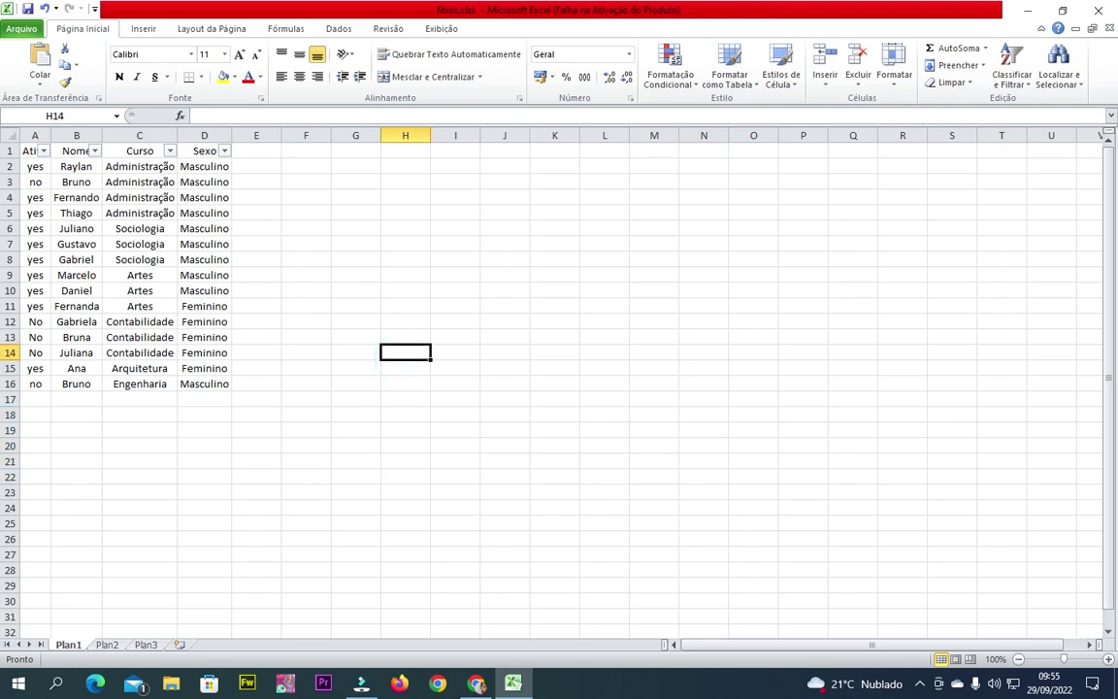
Switch back to the app preview and test the Curso filter with Engenharia on the name-filtered list.
left_click(477, 684)
left_click(462, 298)
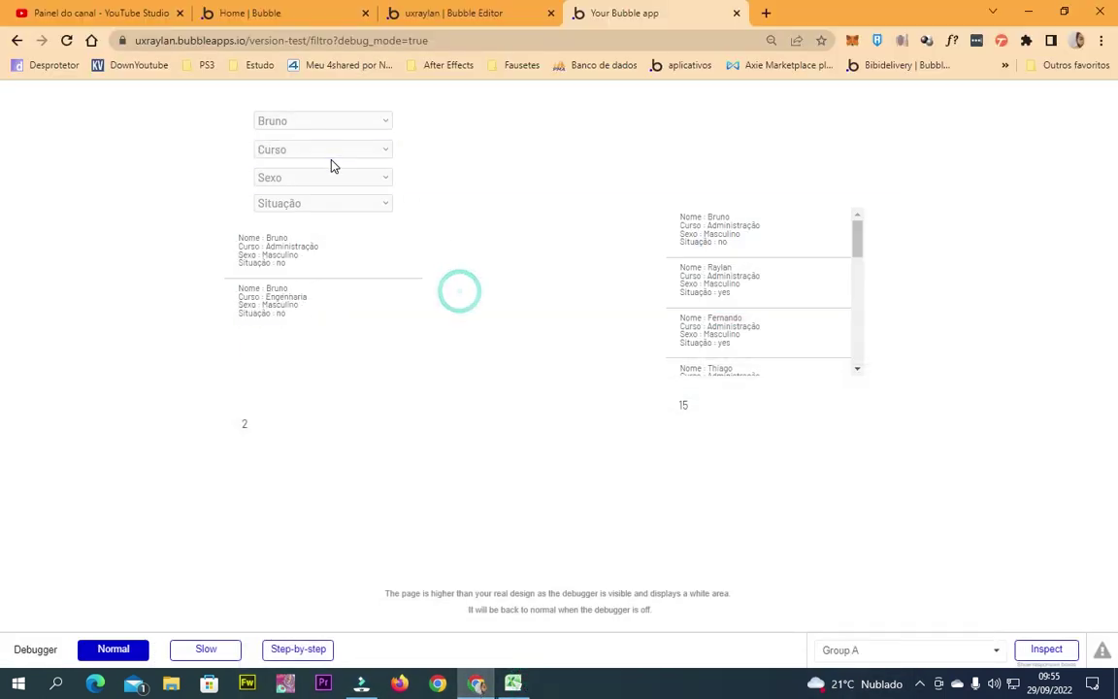
left_click(337, 153)
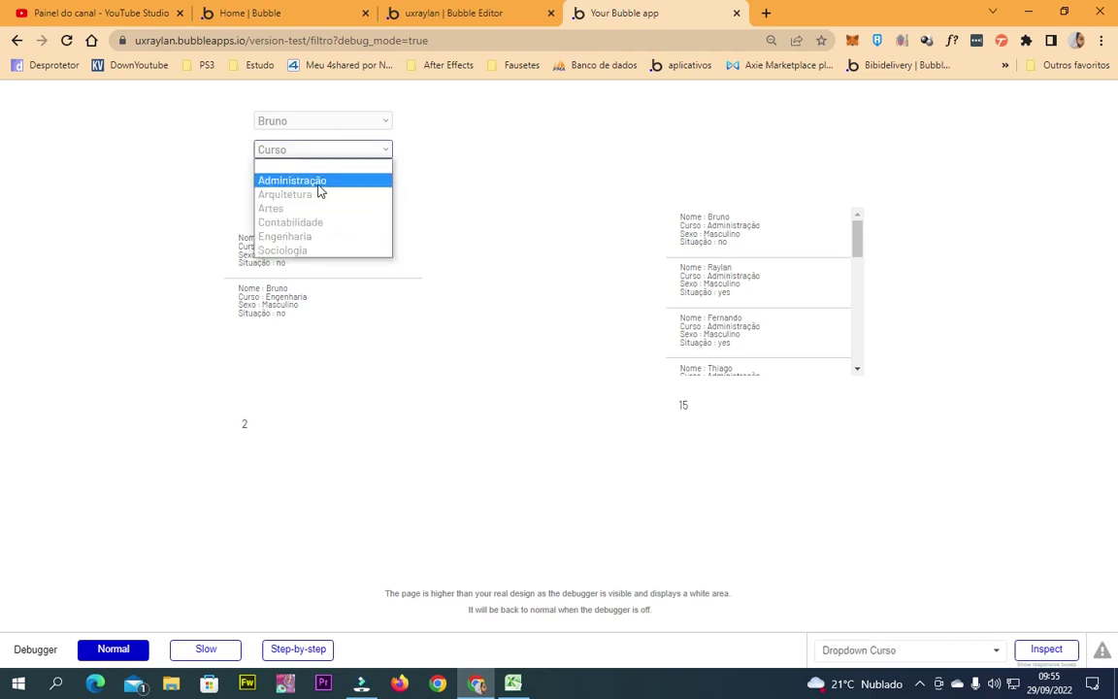
left_click(321, 234)
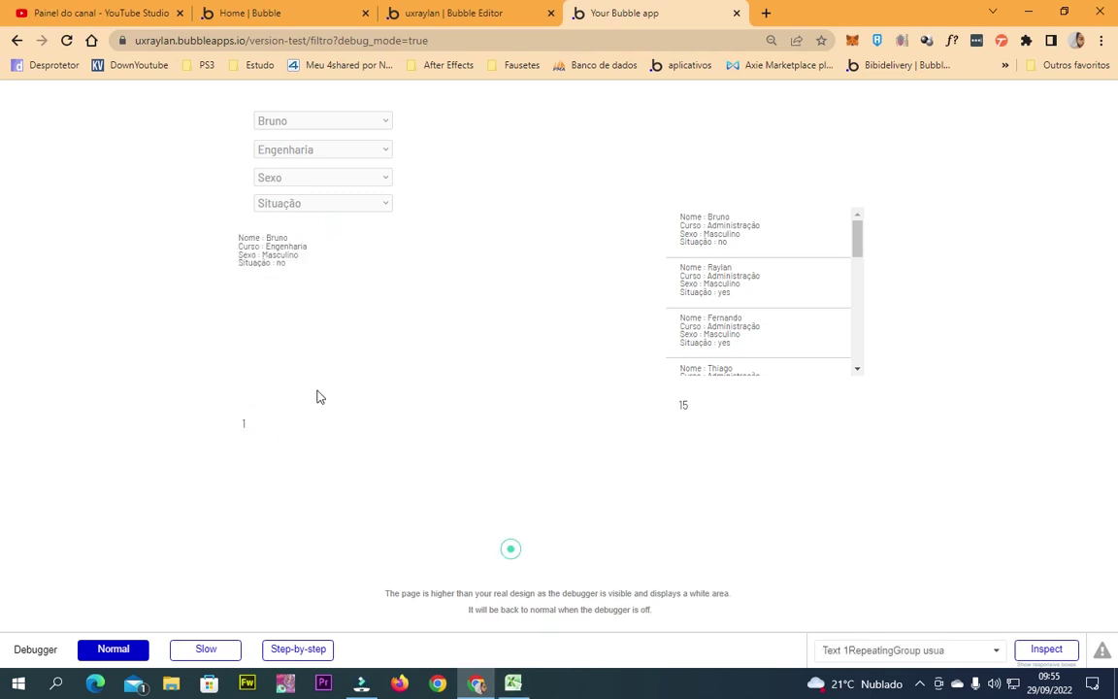
Filter the Excel table's Nome column to the same name and apply the Curso column filter to compare with the preview.
left_click(522, 686)
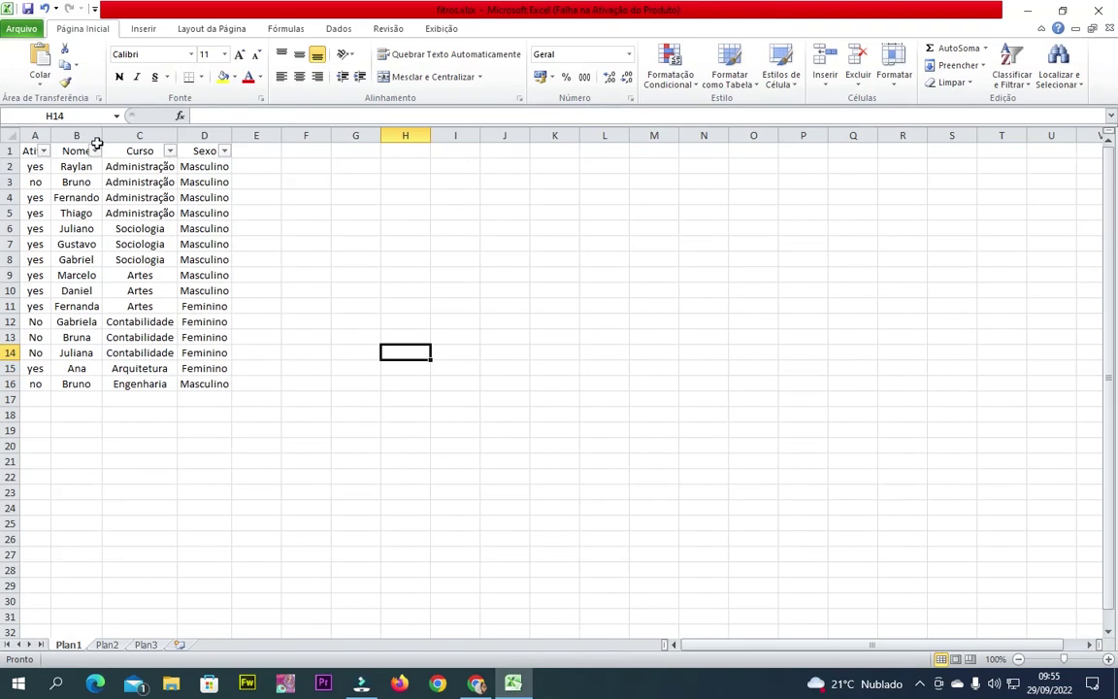
left_click(95, 150)
left_click(87, 293)
left_click(64, 331)
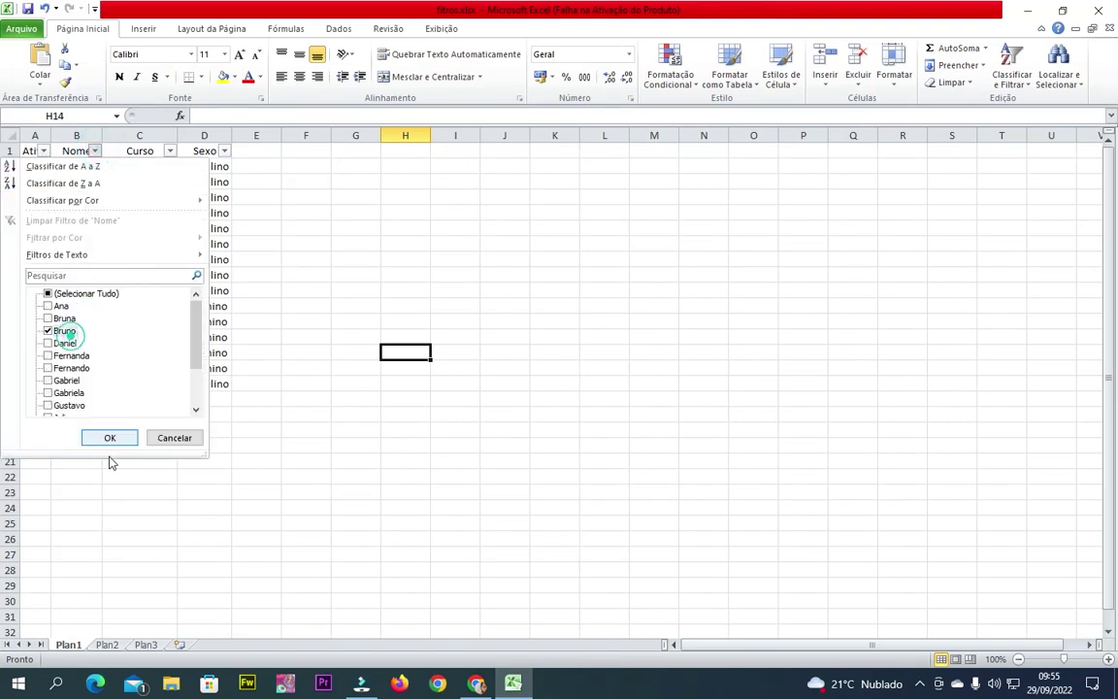
left_click(109, 435)
left_click(170, 151)
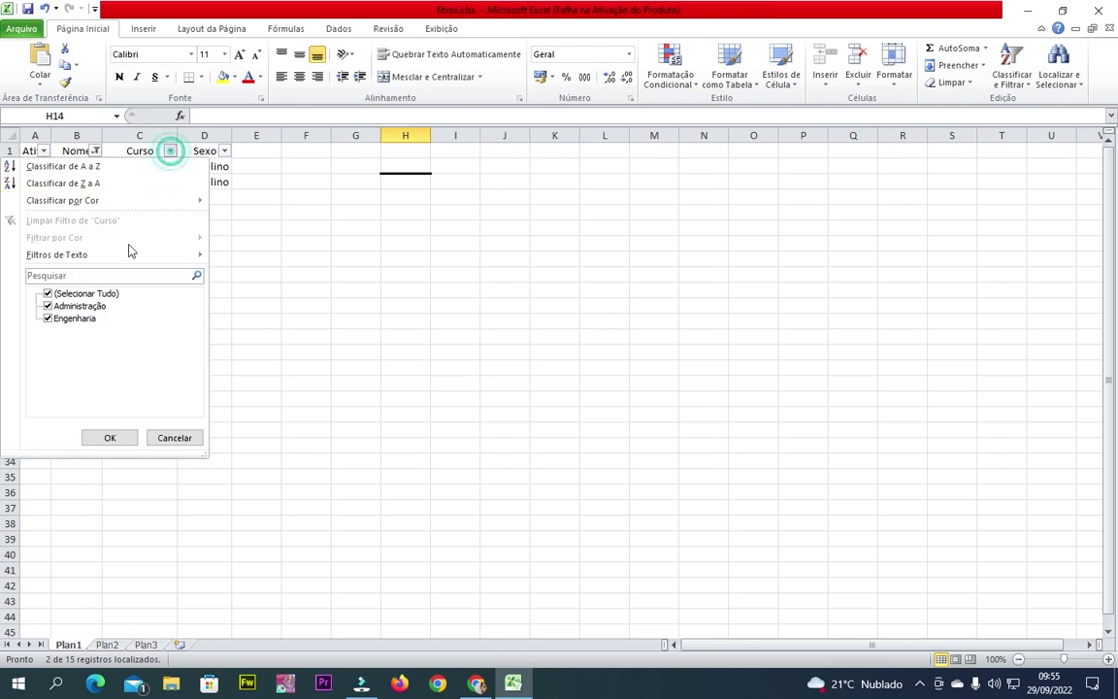
left_click(131, 437)
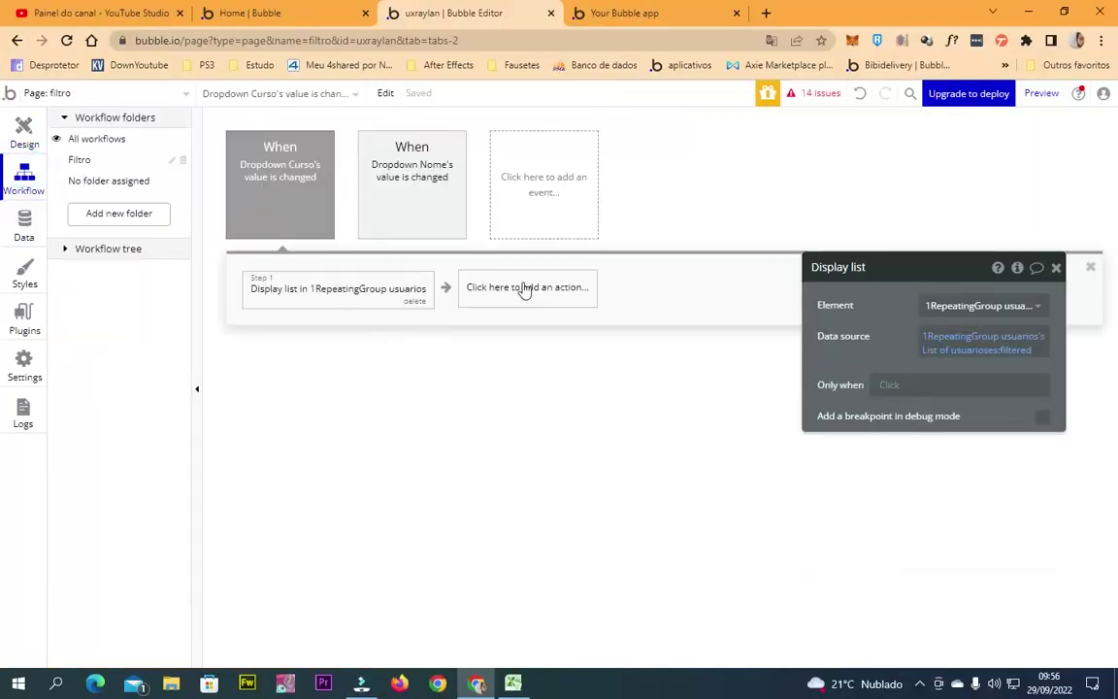
Add an "An input's value is changed" event for Dropdown Sexo in the Bubble editor and assign it to the Filtro folder.
left_click(574, 229)
mouse_move(554, 302)
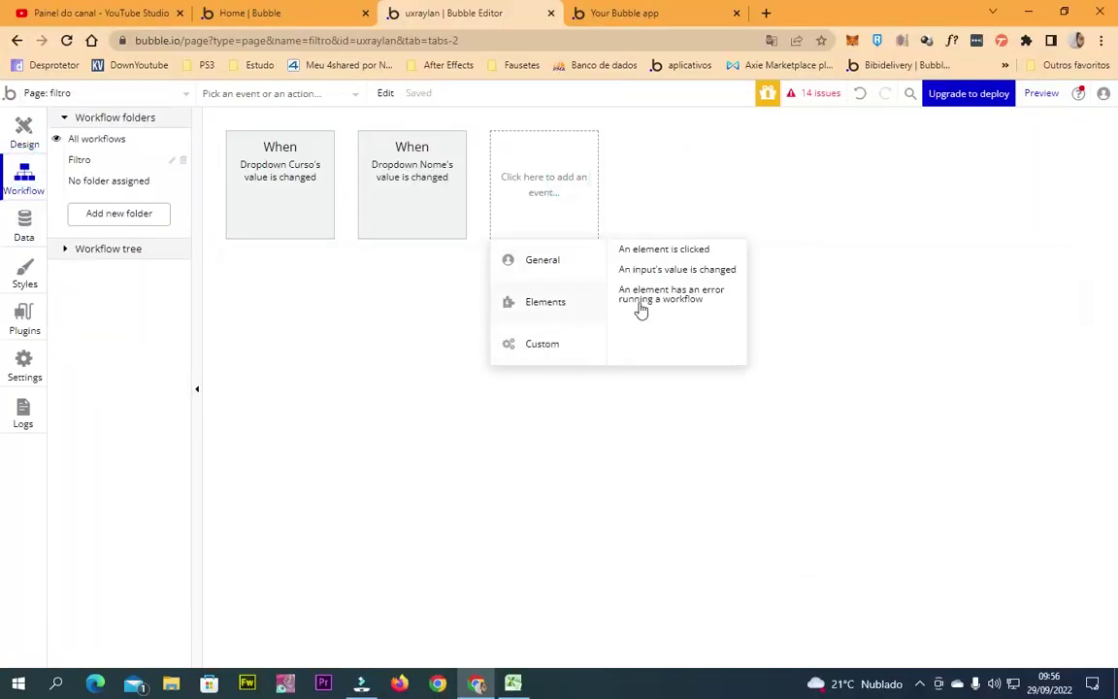
left_click(680, 272)
left_click(981, 306)
type("Dropdown Sexo")
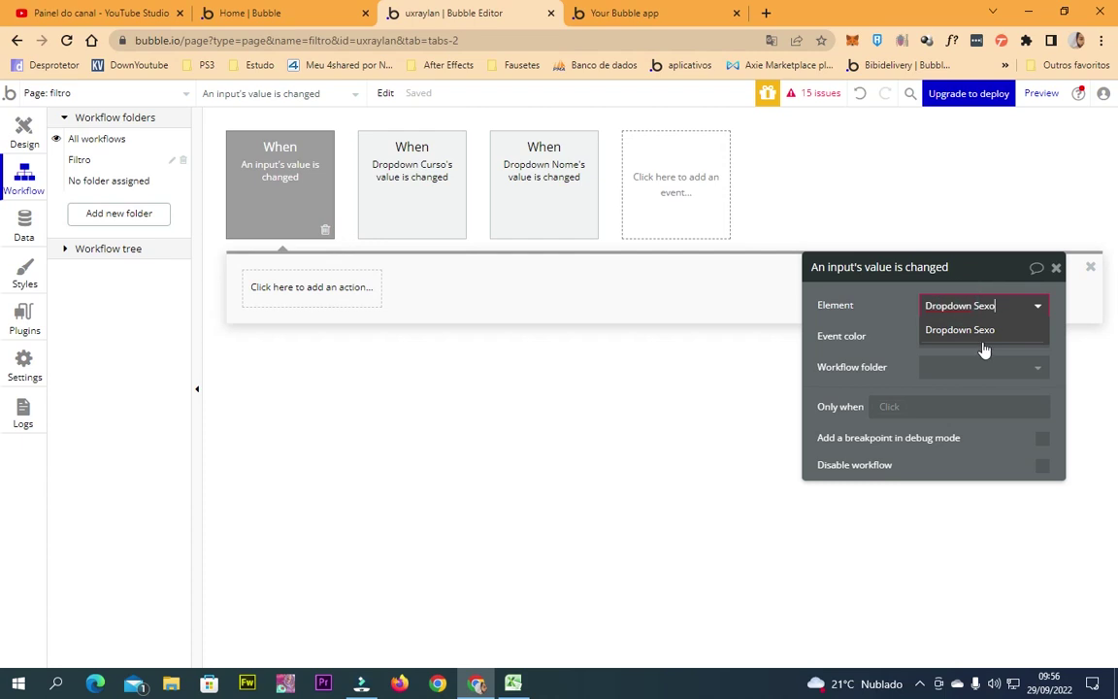
left_click(984, 332)
left_click(1001, 367)
left_click(983, 413)
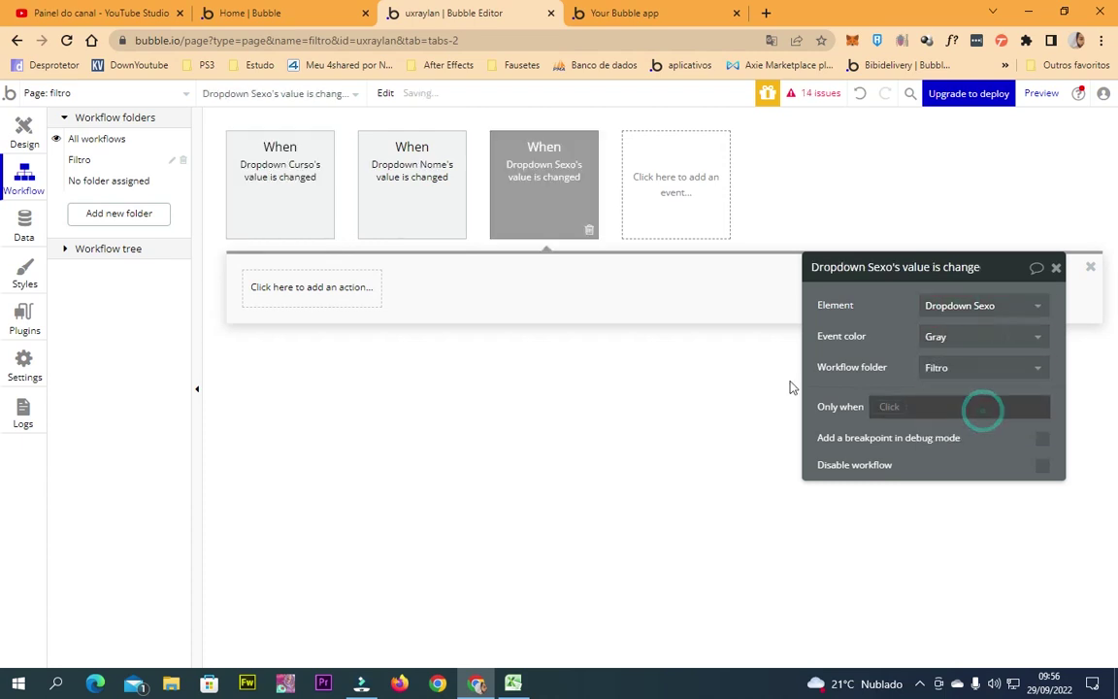
Add a Display list action to the Dropdown Sexo workflow, targeting 1RepeatingGroup usuarios.
left_click(298, 282)
mouse_move(313, 499)
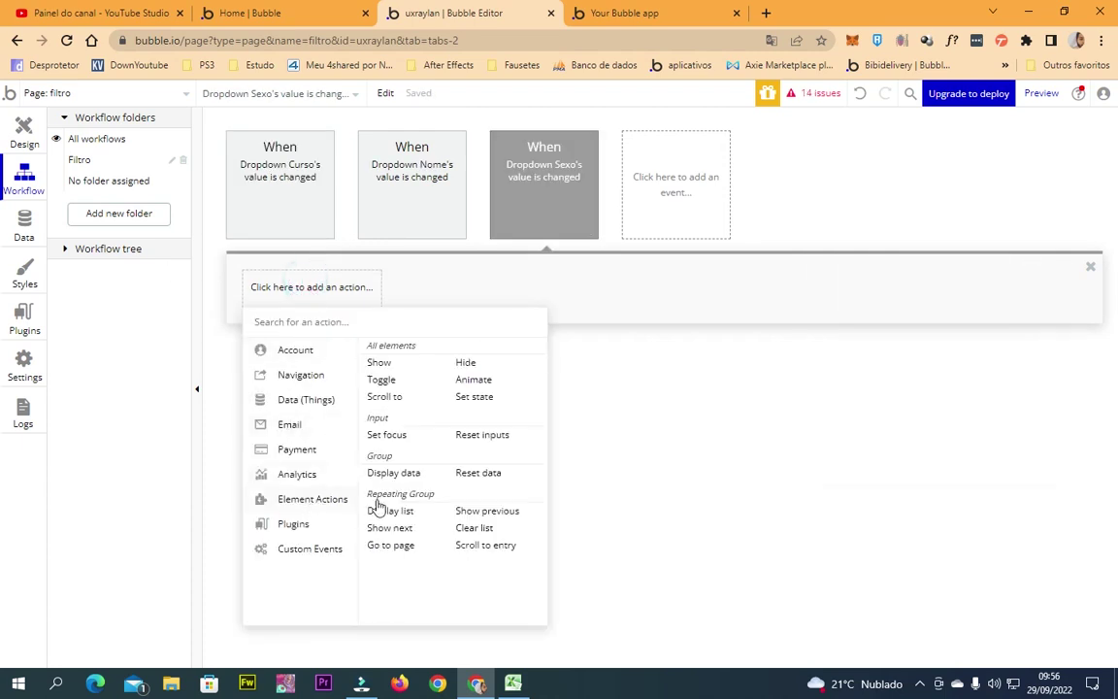
left_click(406, 512)
left_click(1015, 303)
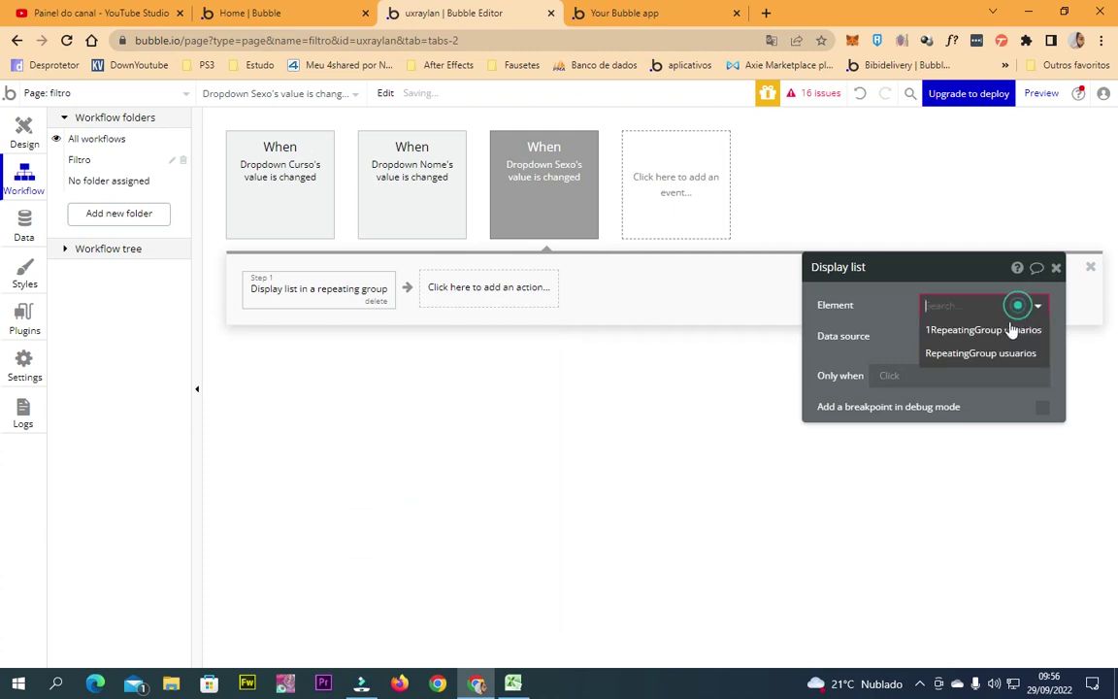
left_click(1005, 331)
Set the Sexo action's data source to 1RepeatingGroup usuarios's List of usuarioses:filtered.
left_click(939, 335)
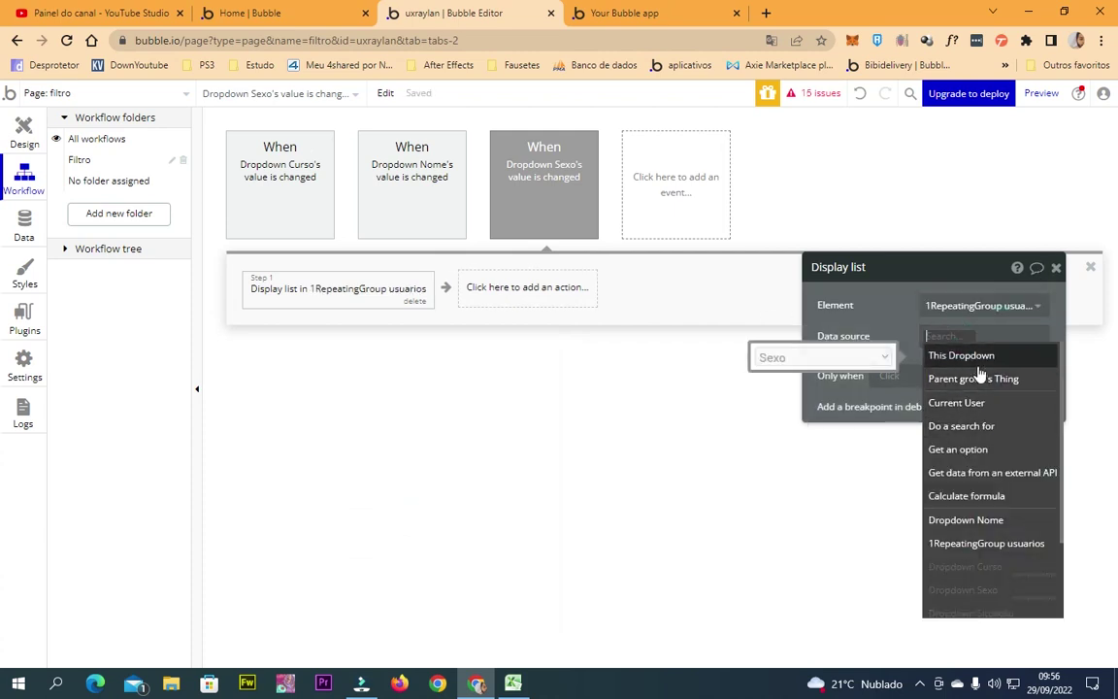
type("1")
left_click(980, 367)
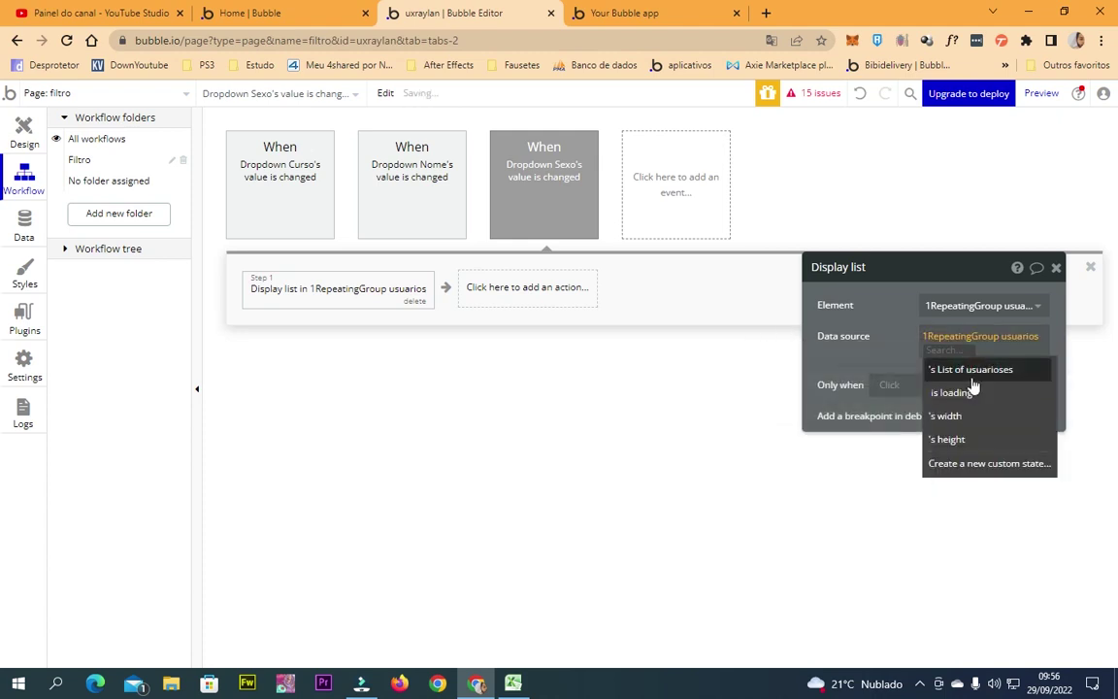
left_click(972, 375)
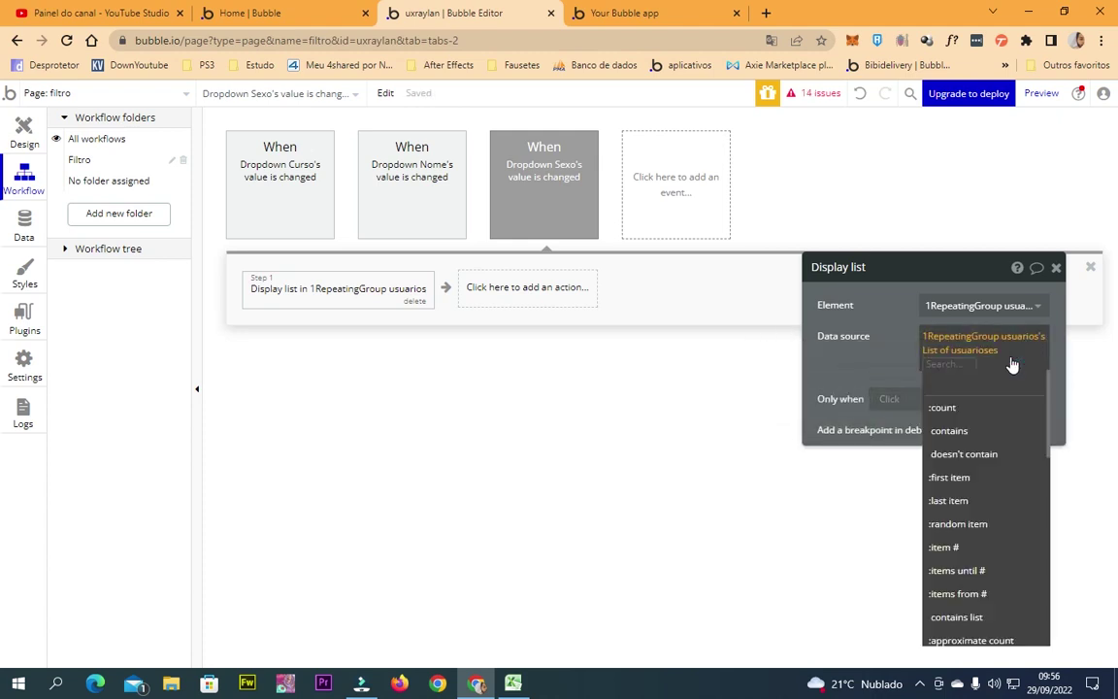
type("fil")
key("BackSpace")
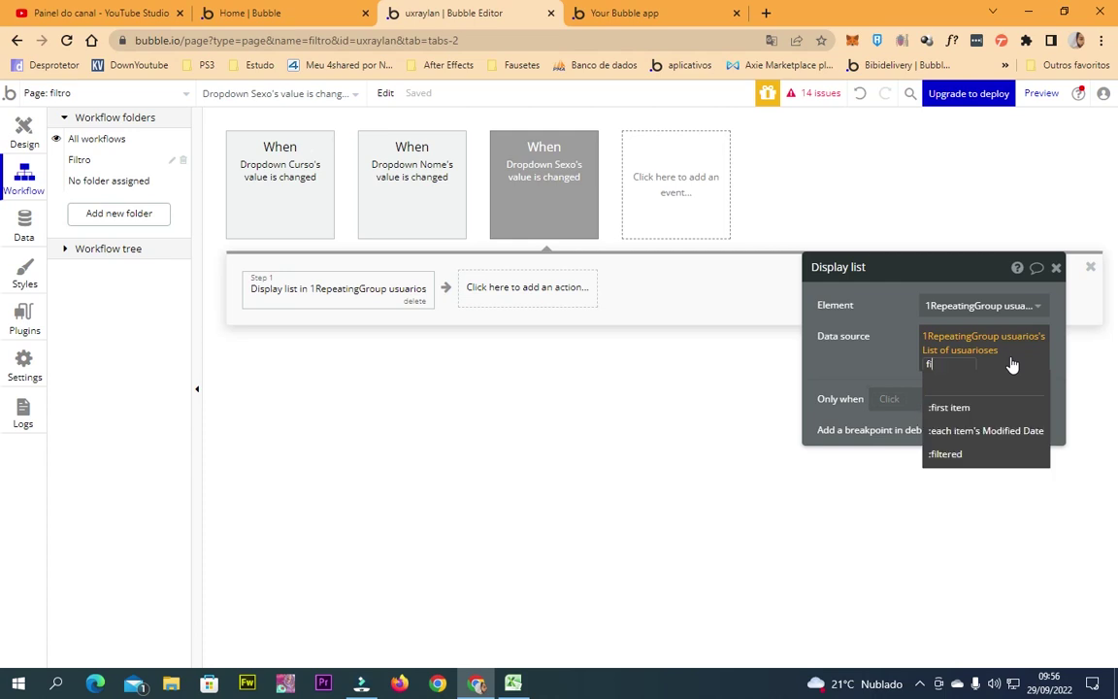
left_click(971, 456)
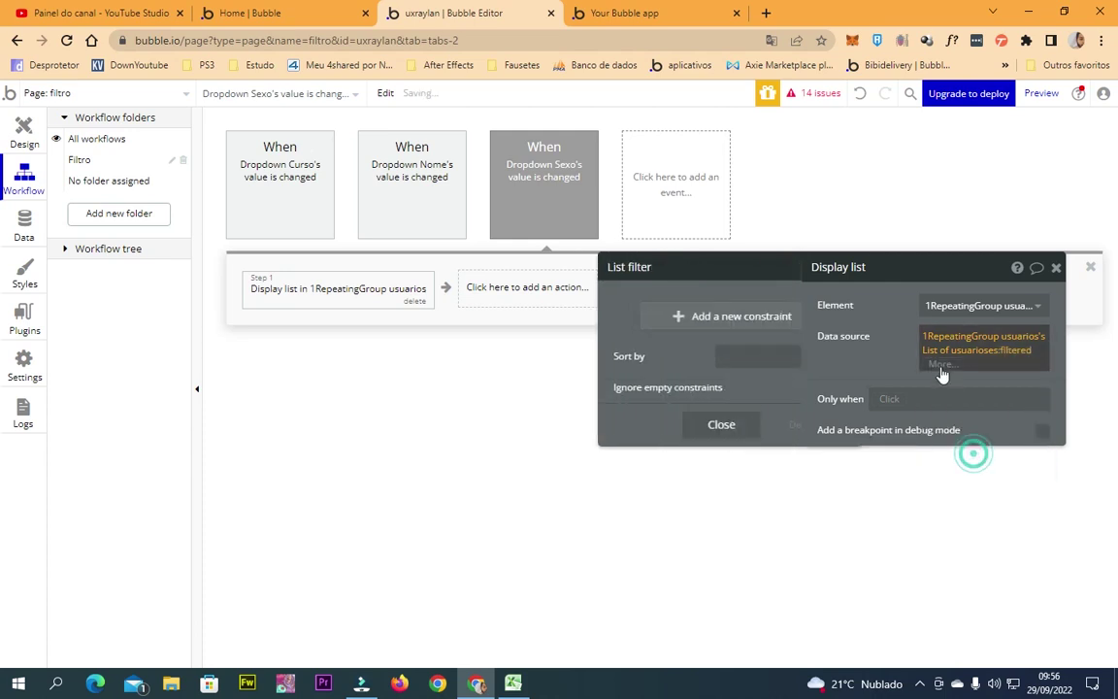
Add the list filter constraint Sexo = This Dropdown's value's Sexo and close the action's settings.
left_click(684, 319)
left_click(555, 308)
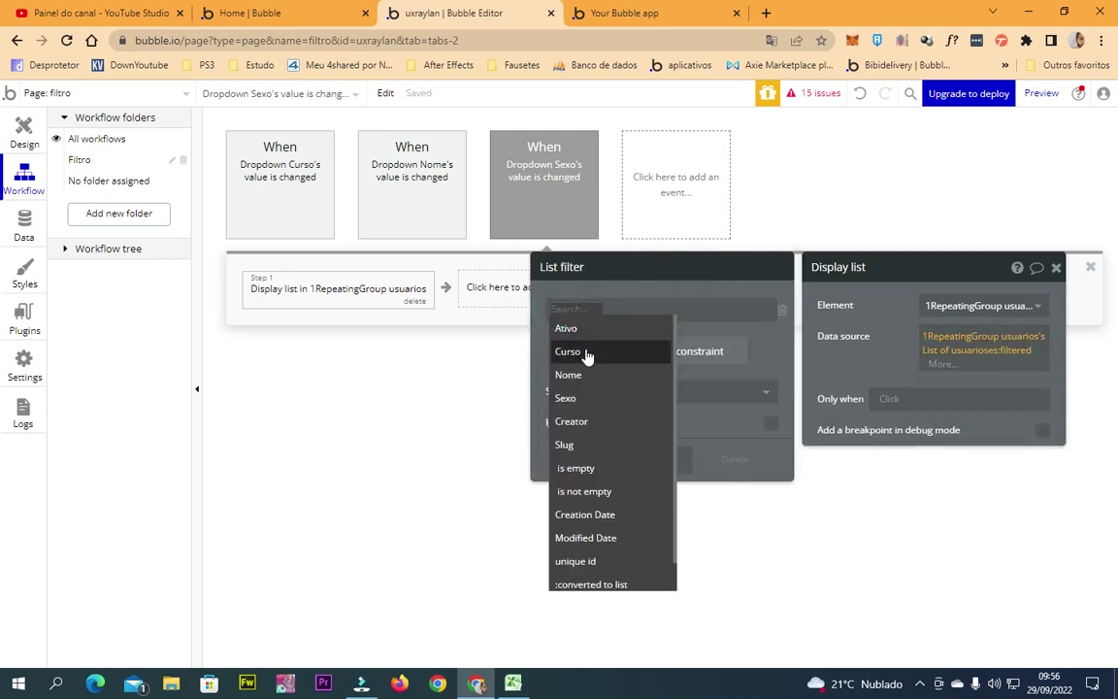
left_click(594, 396)
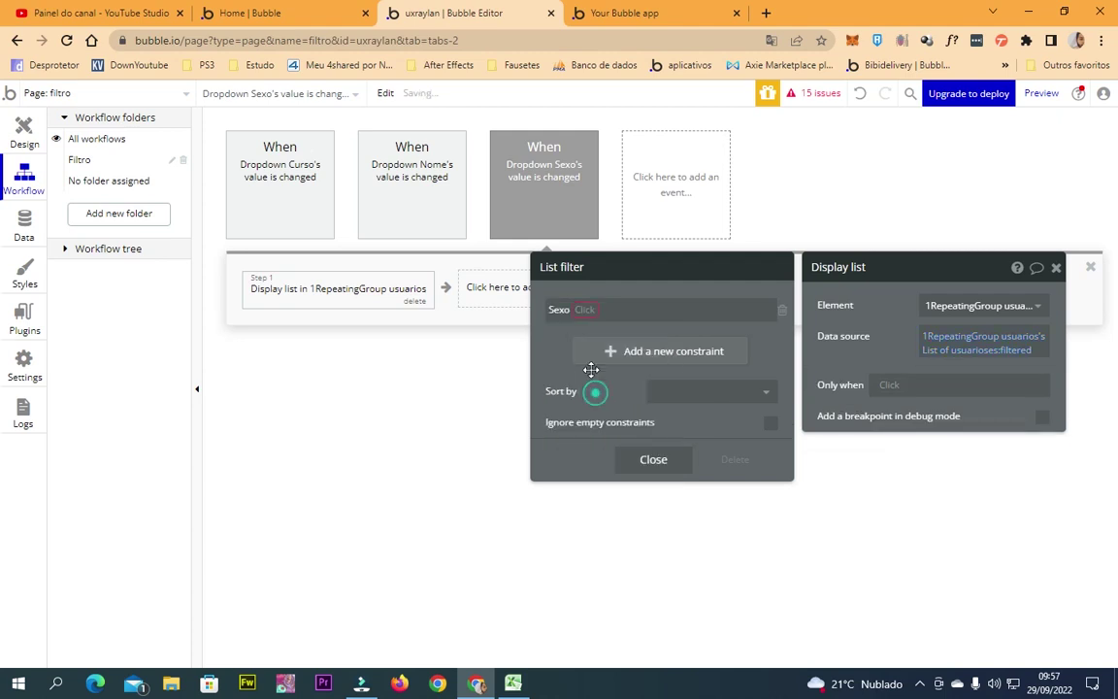
left_click(595, 326)
left_click(612, 350)
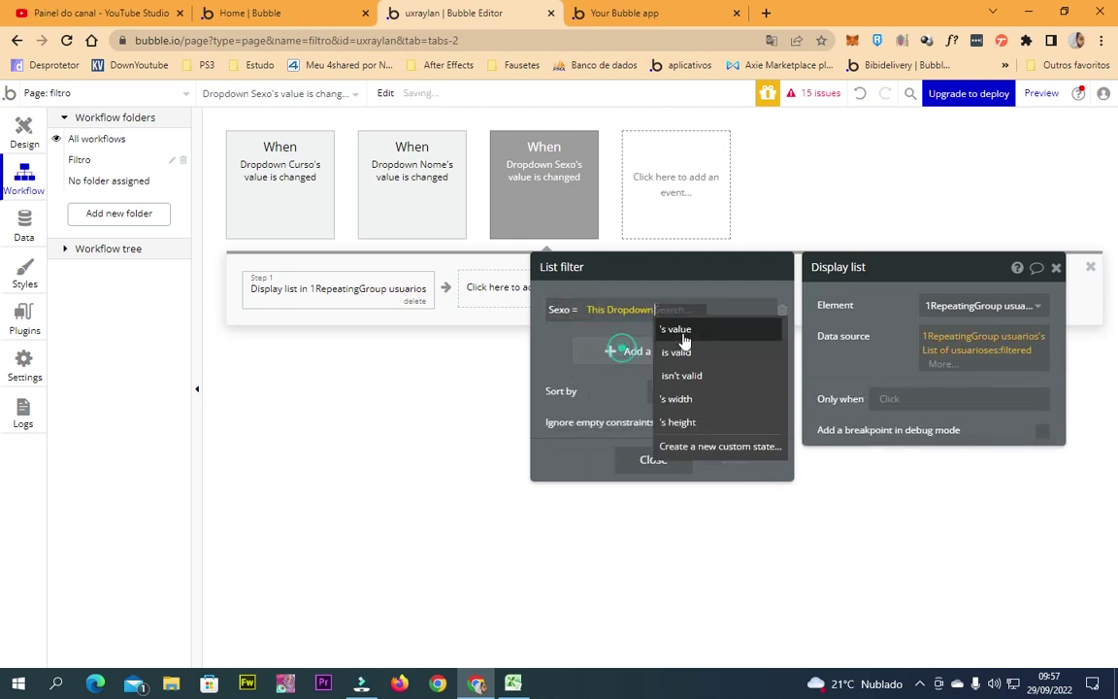
left_click(691, 328)
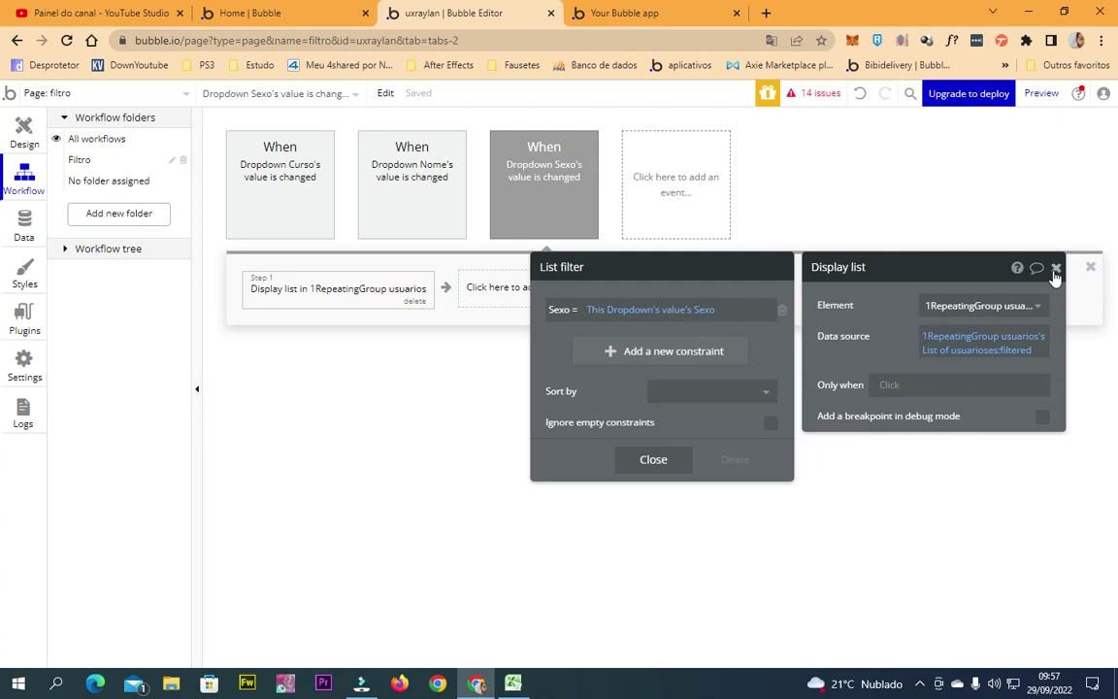
left_click(1056, 270)
Check the Situação dropdown's name in the page design and add an "An input's value is changed" event for Dropdown Situação.
left_click(24, 131)
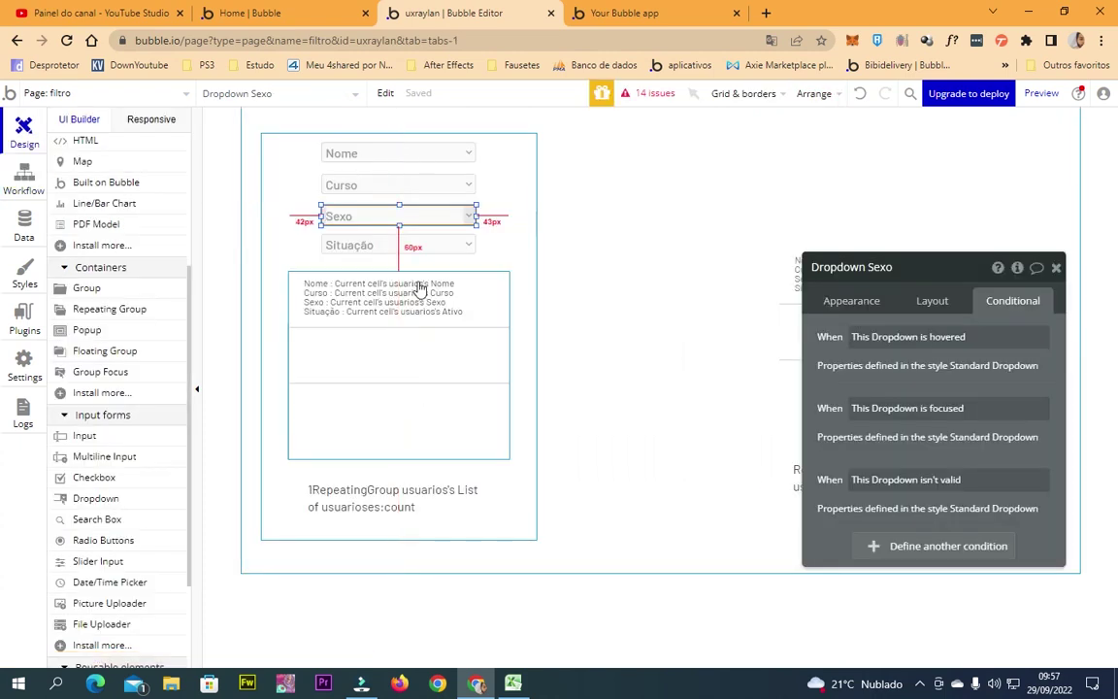
left_click(359, 244)
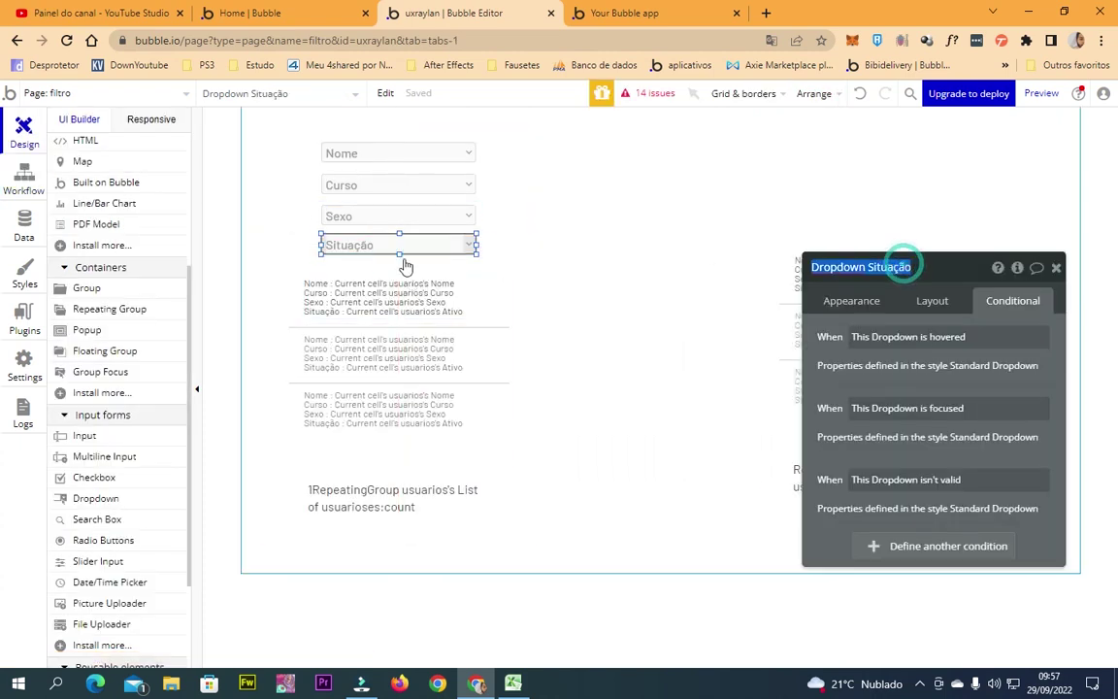
left_click(19, 177)
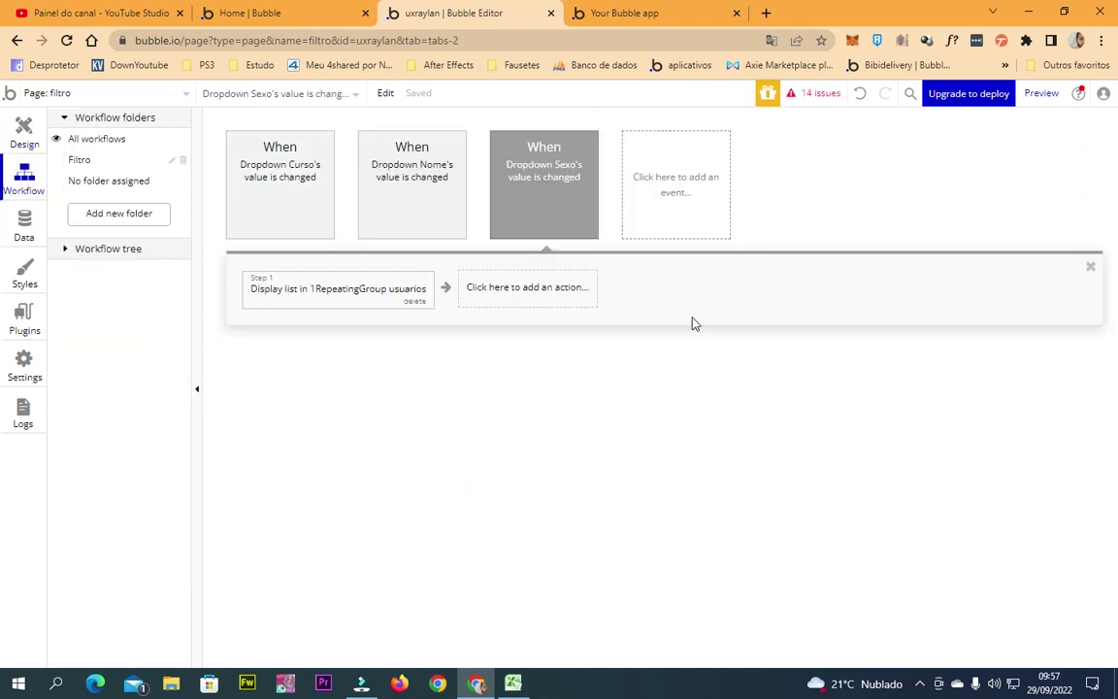
left_click(684, 180)
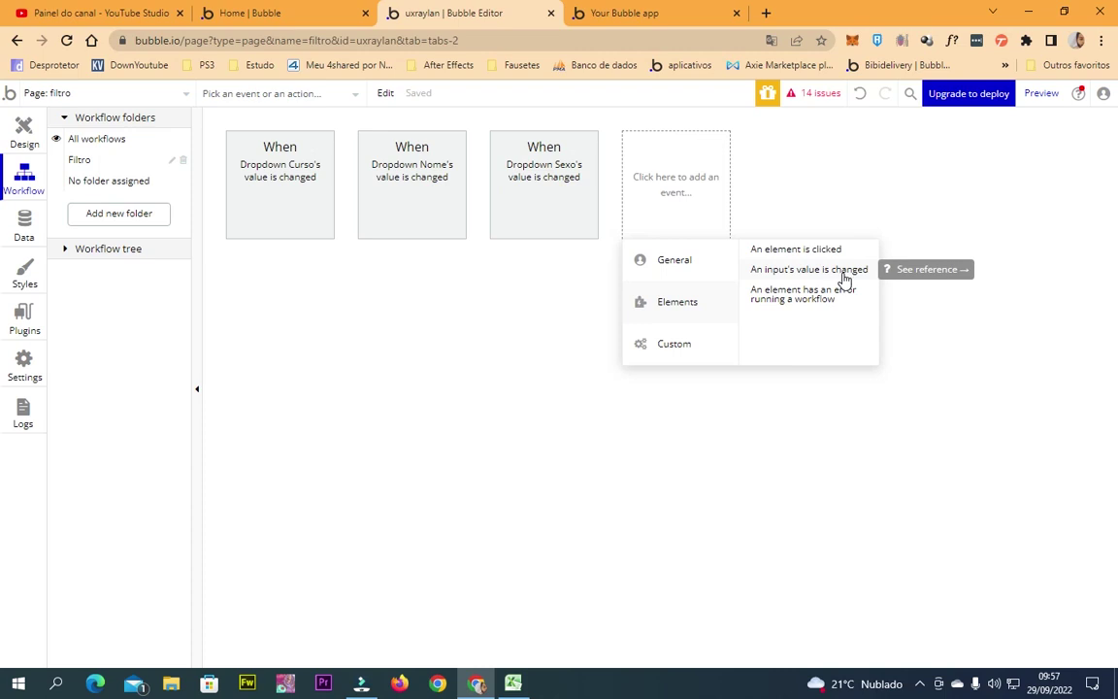
left_click(801, 270)
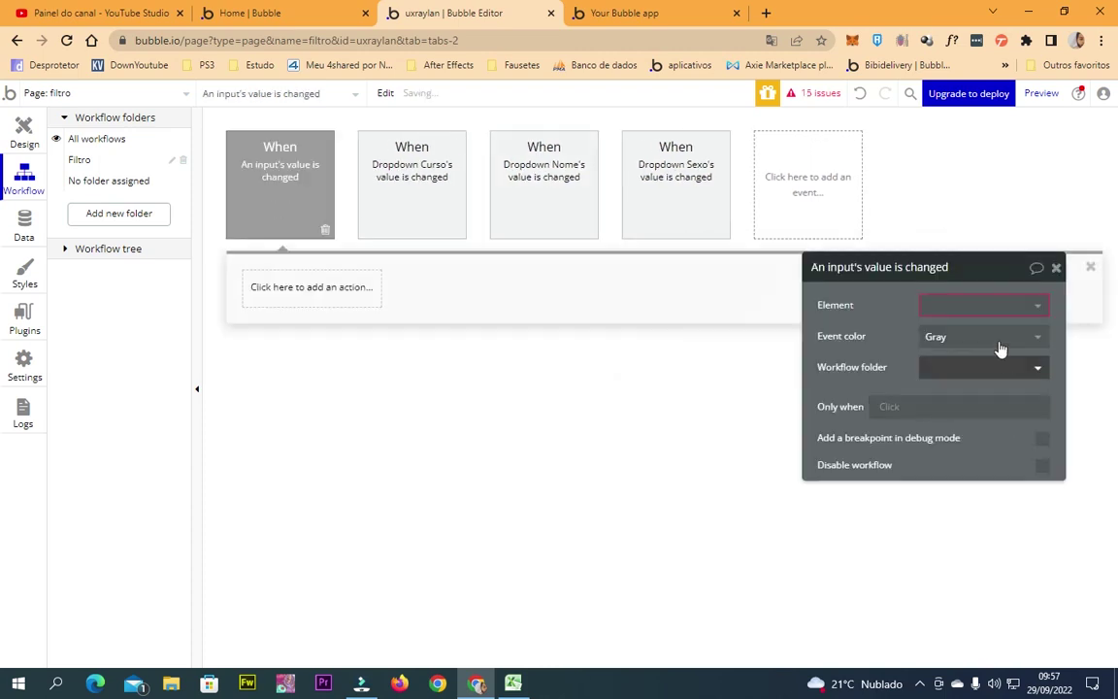
left_click(986, 307)
left_click(976, 328)
Add a Display list action to the Dropdown Situação workflow, targeting 1RepeatingGroup usuarios.
left_click(347, 285)
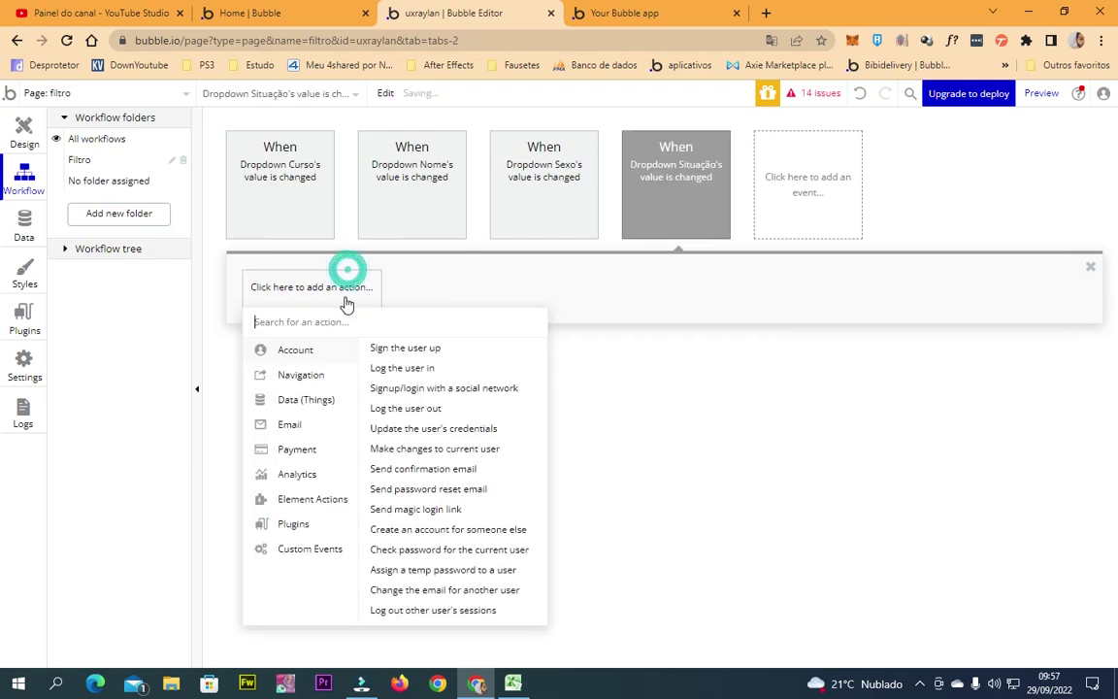
mouse_move(342, 499)
left_click(372, 461)
left_click(983, 310)
left_click(983, 329)
Set the Situação action's data source to 1RepeatingGroup usuarios's List of usuarioses:filtered.
left_click(946, 336)
type("1")
left_click(961, 356)
left_click(975, 375)
left_click(1019, 350)
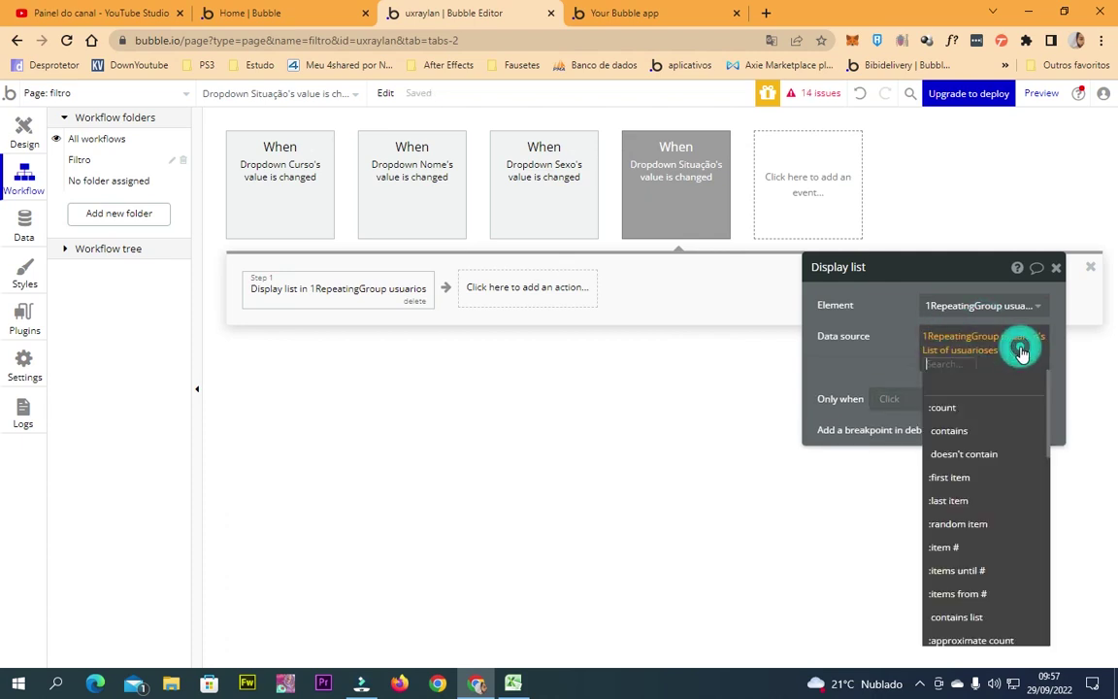
type("fi")
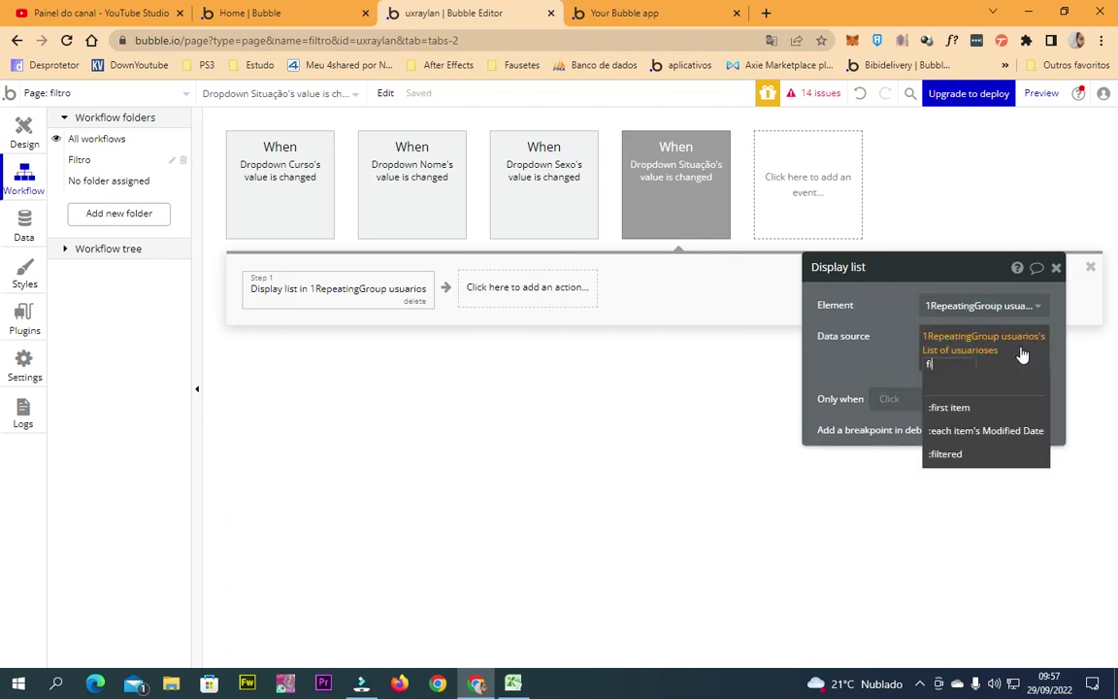
left_click(947, 452)
Add a list filter constraint comparing Ativo with This Dropdown's value.
left_click(716, 317)
left_click(563, 308)
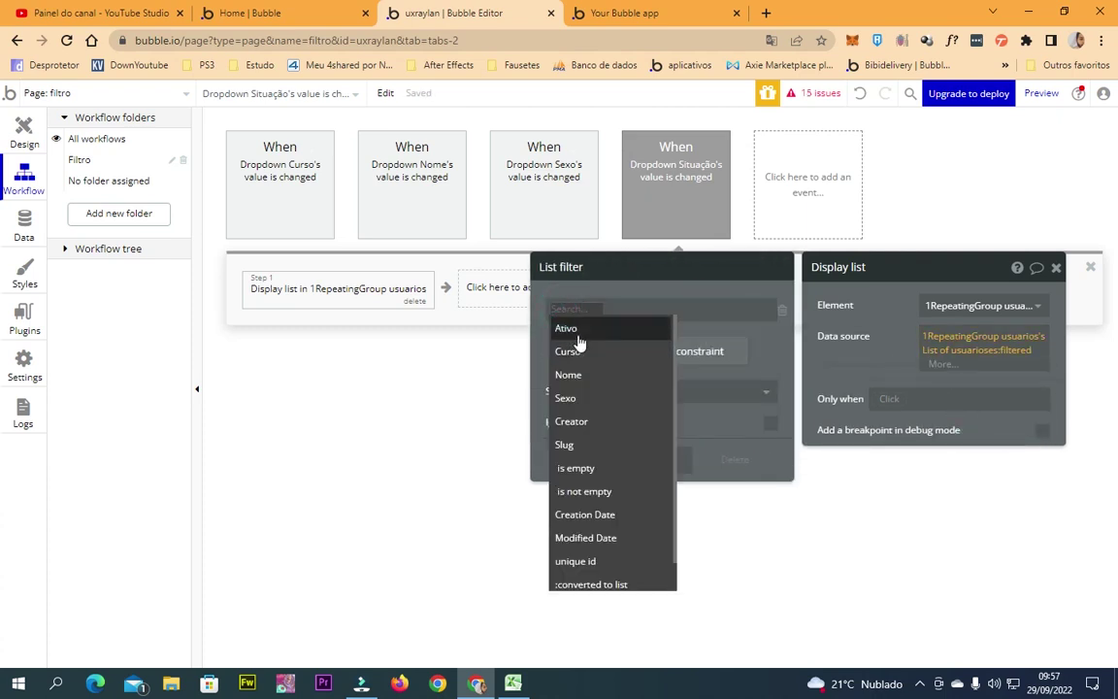
left_click(583, 325)
left_click(590, 326)
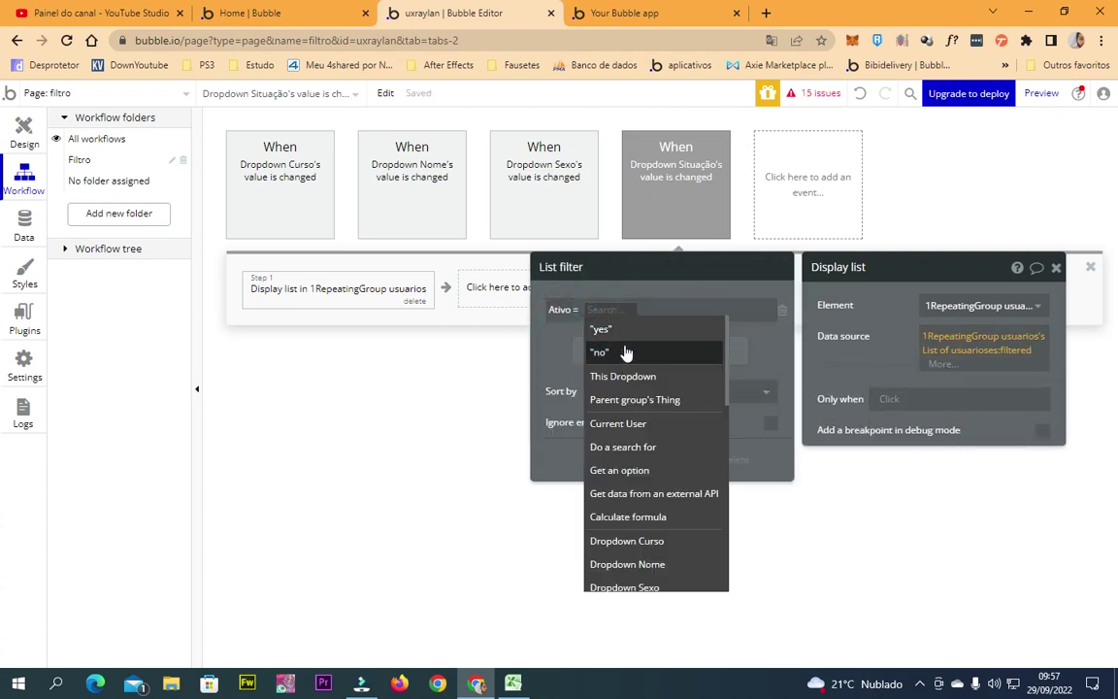
left_click(663, 385)
left_click(691, 330)
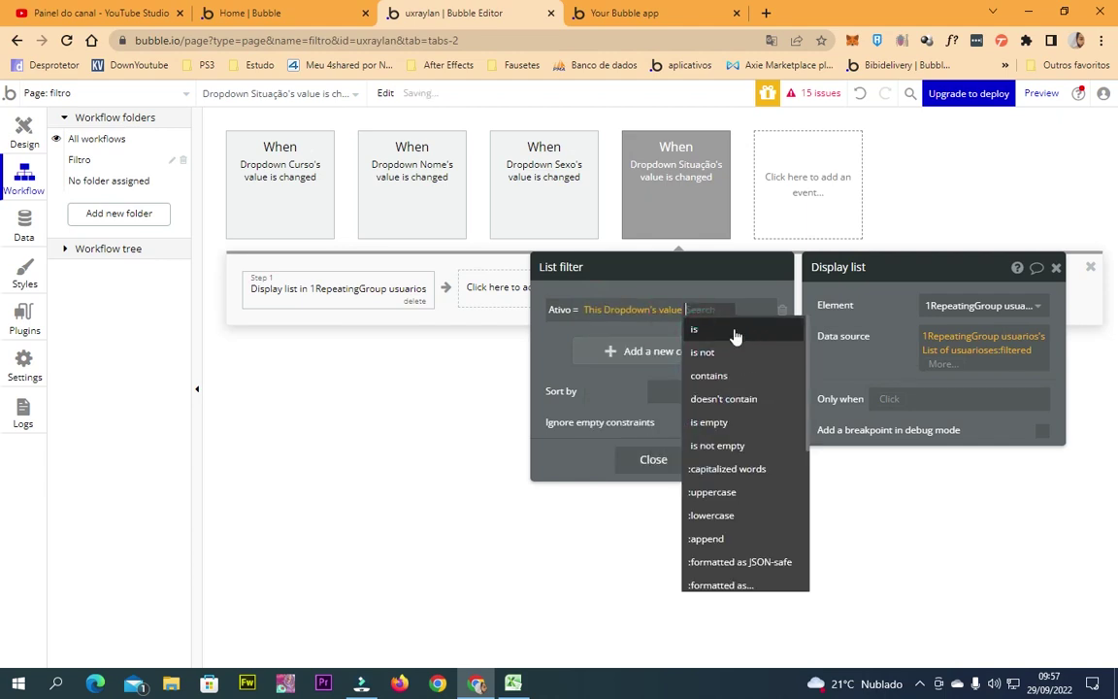
left_click(556, 333)
Append the :formatted as... operator to This Dropdown's value in the Ativo constraint and close its formatting options.
left_click(716, 311)
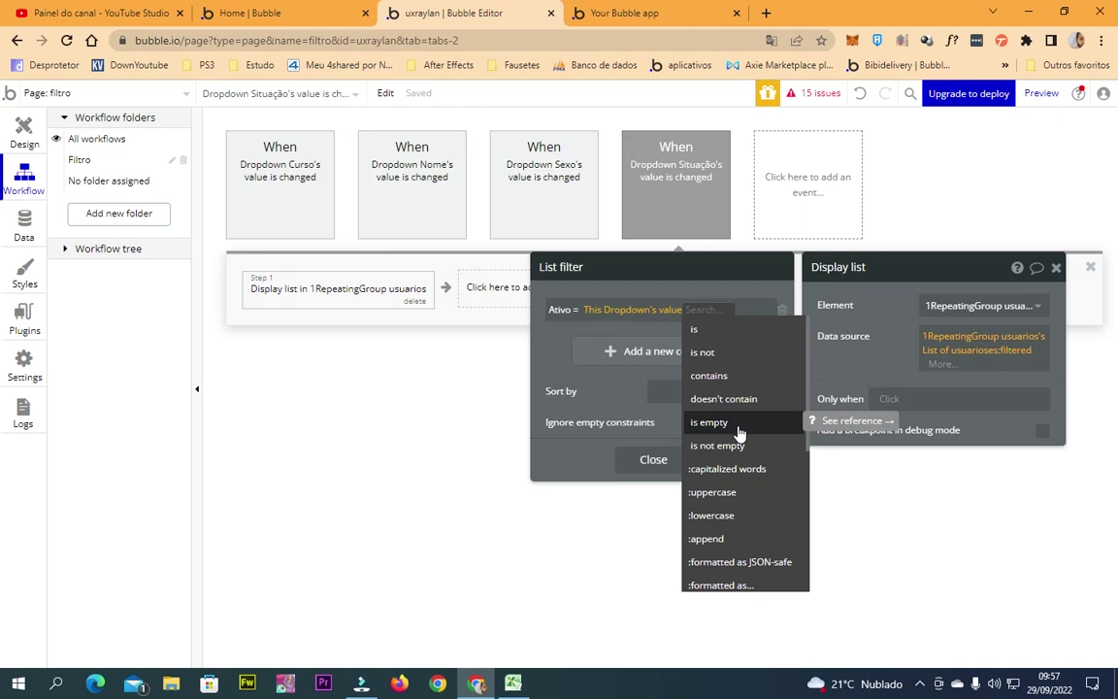
left_click(743, 586)
left_click(711, 293)
left_click(665, 365)
Look through the remaining operators and append :used as... to the Ativo constraint's expression.
scroll(621, 537, "down", 2)
scroll(621, 537, "down", 3)
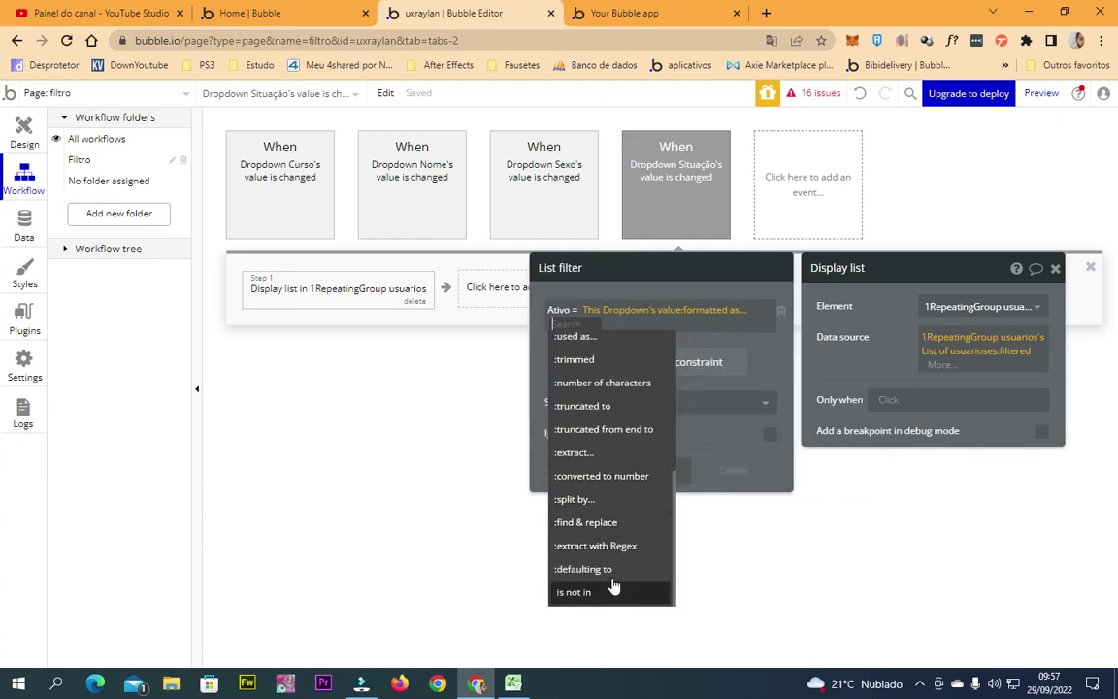
scroll(602, 502, "up", 5)
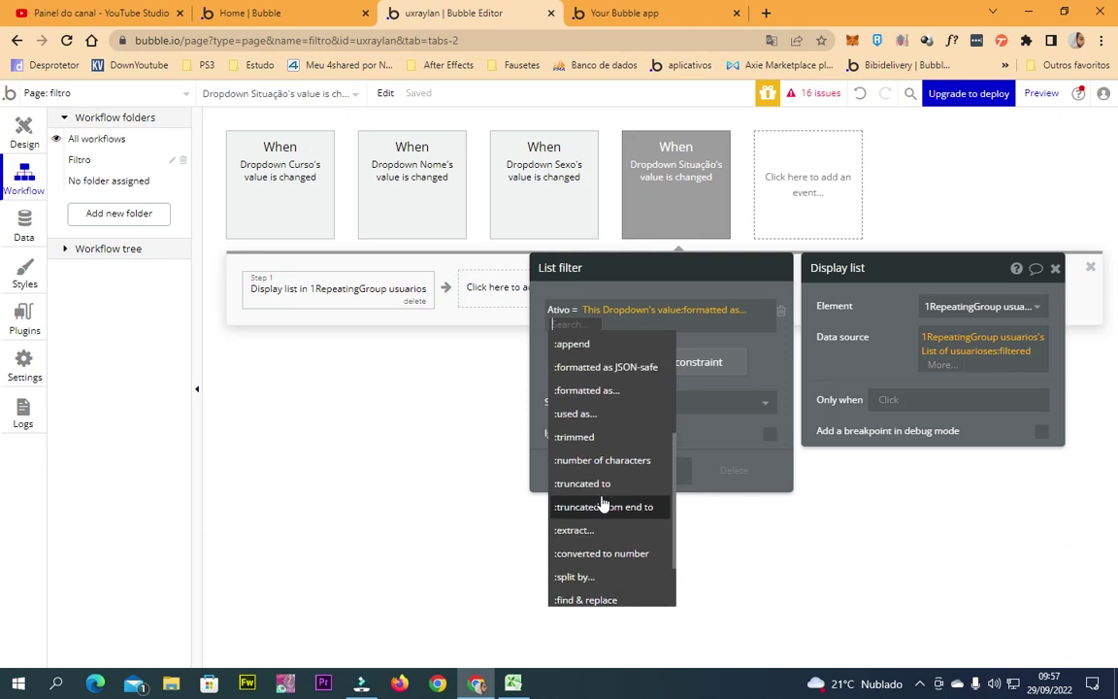
left_click(604, 492)
left_click(708, 306)
left_click(707, 312)
left_click(654, 345)
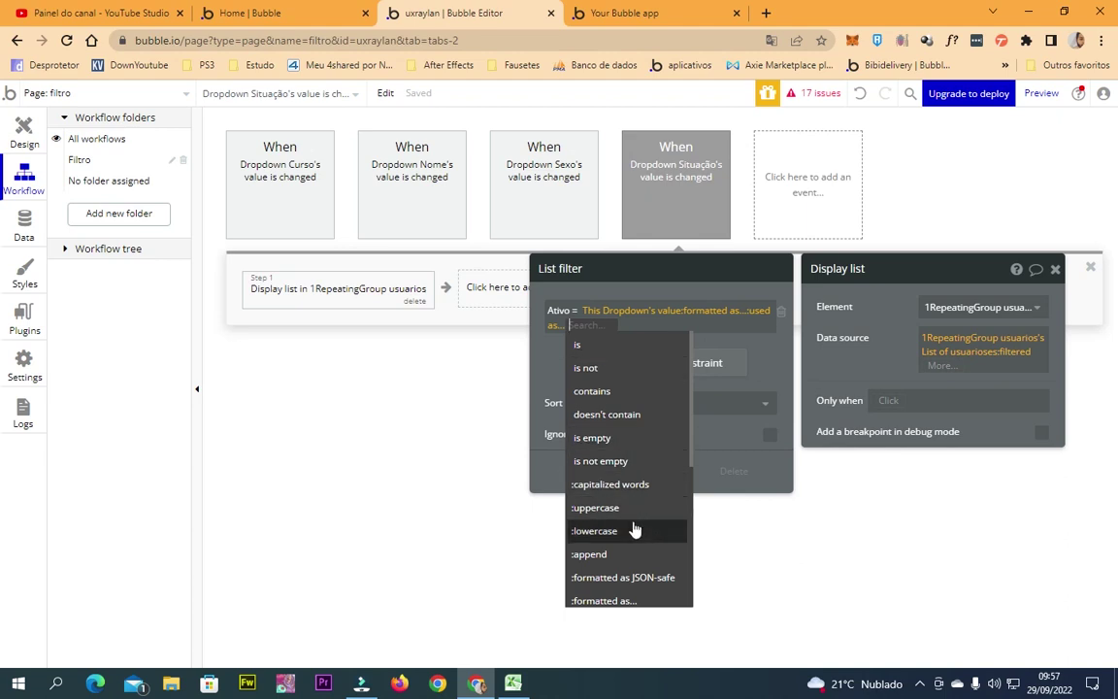
Append :find & replace to the Ativo constraint's expression, leaving its text fields empty.
scroll(629, 493, "down", 3)
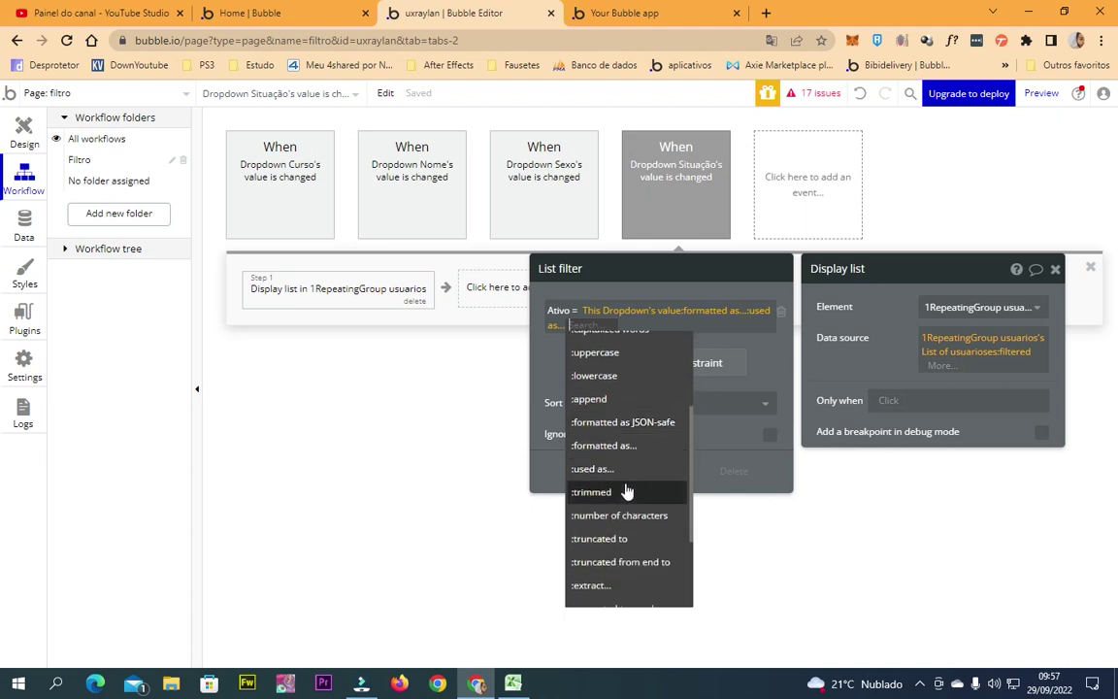
scroll(627, 492, "down", 3)
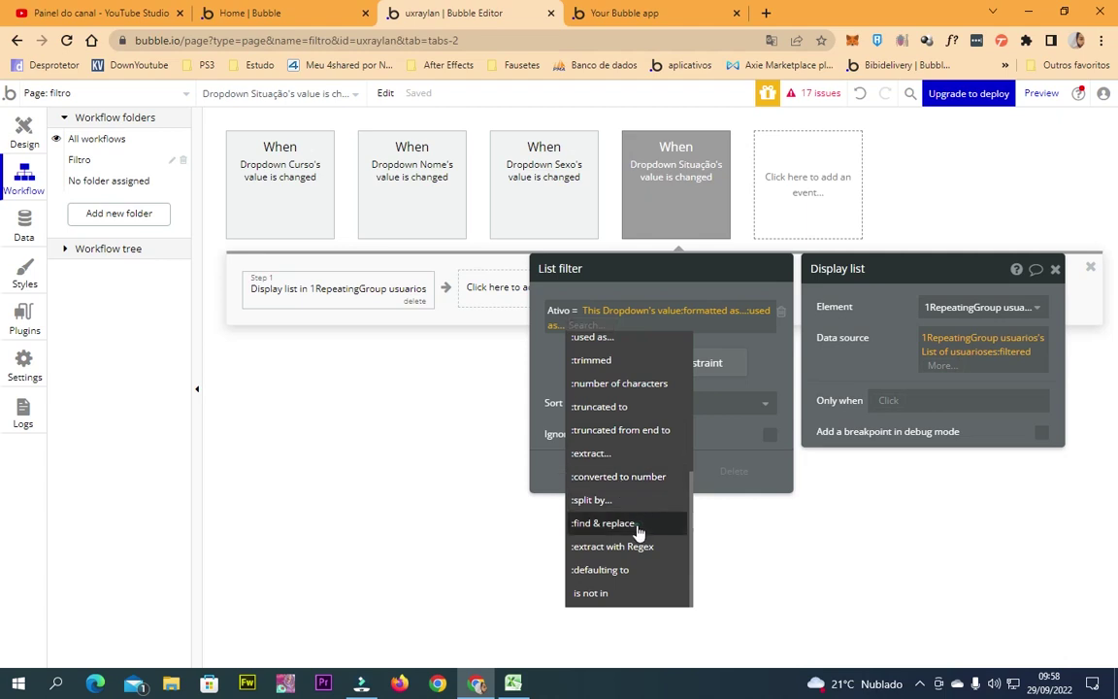
left_click(638, 524)
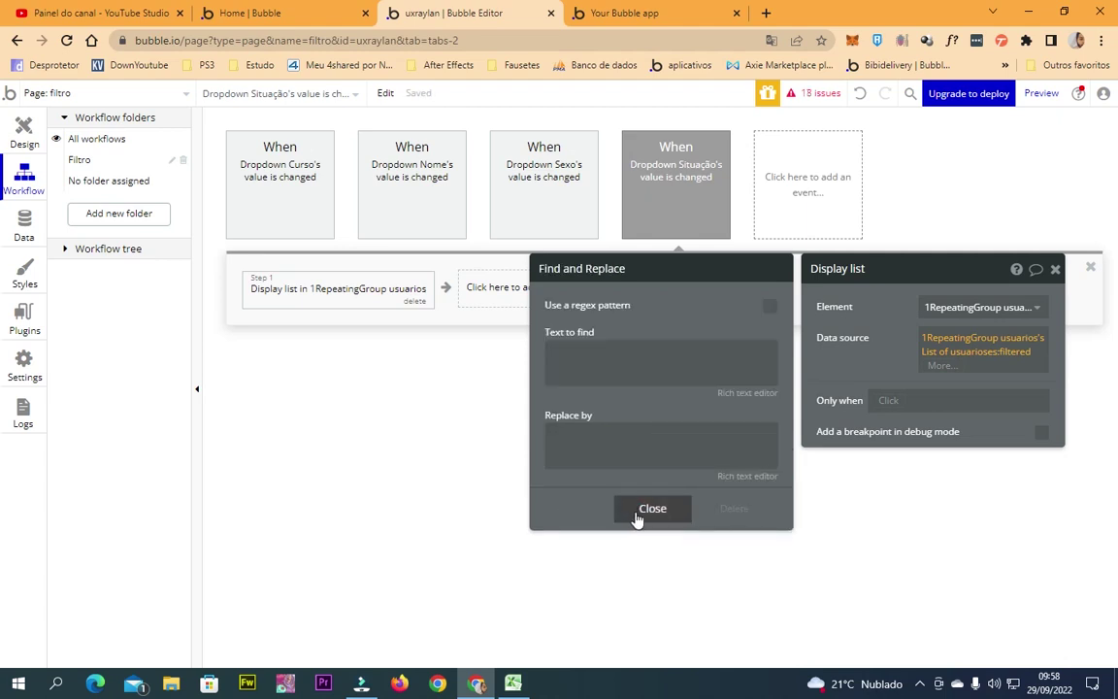
left_click(637, 512)
Append another :formatted as... operator after :find & replace in the Ativo constraint's expression.
scroll(690, 519, "down", 2)
scroll(689, 536, "down", 5)
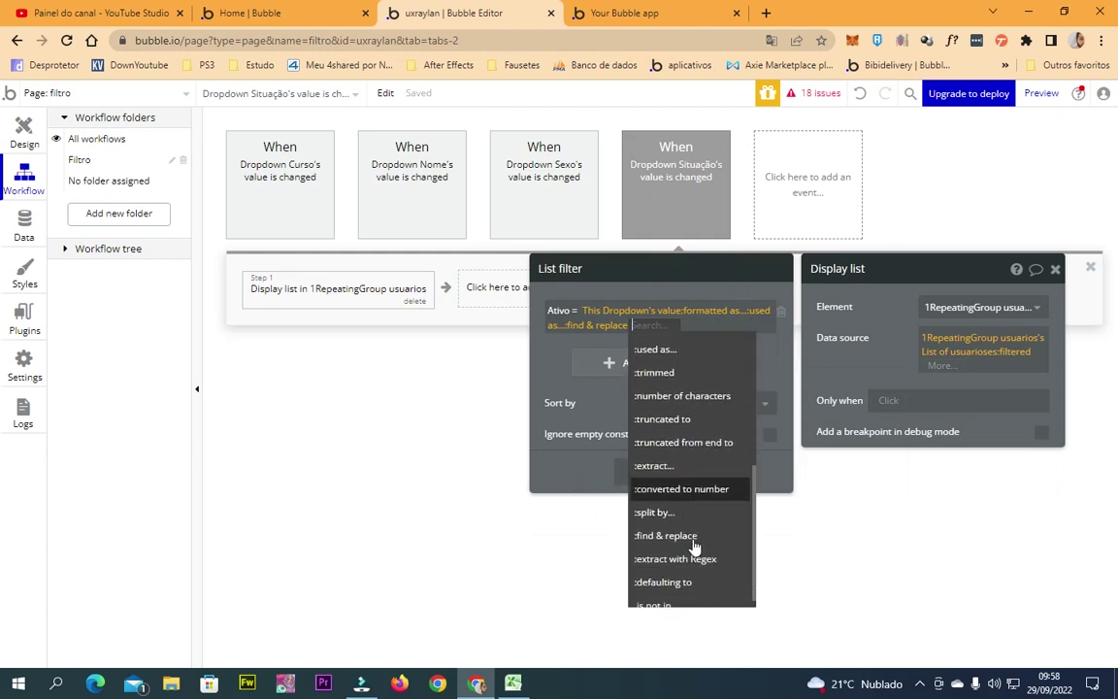
scroll(692, 555, "up", 5)
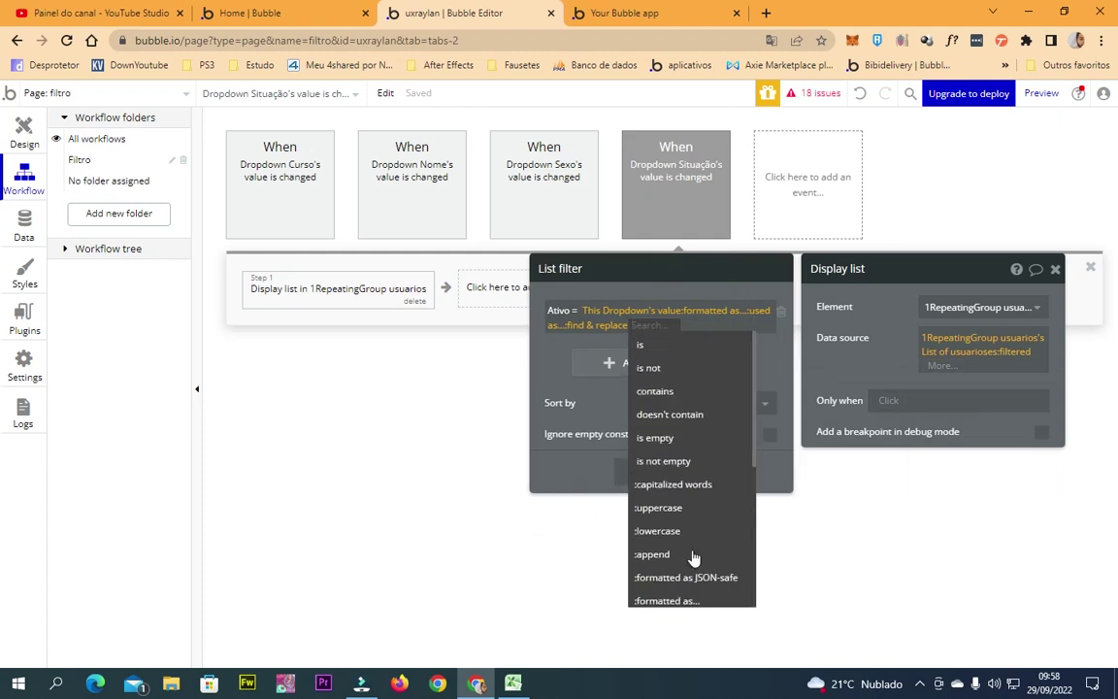
type("filtr")
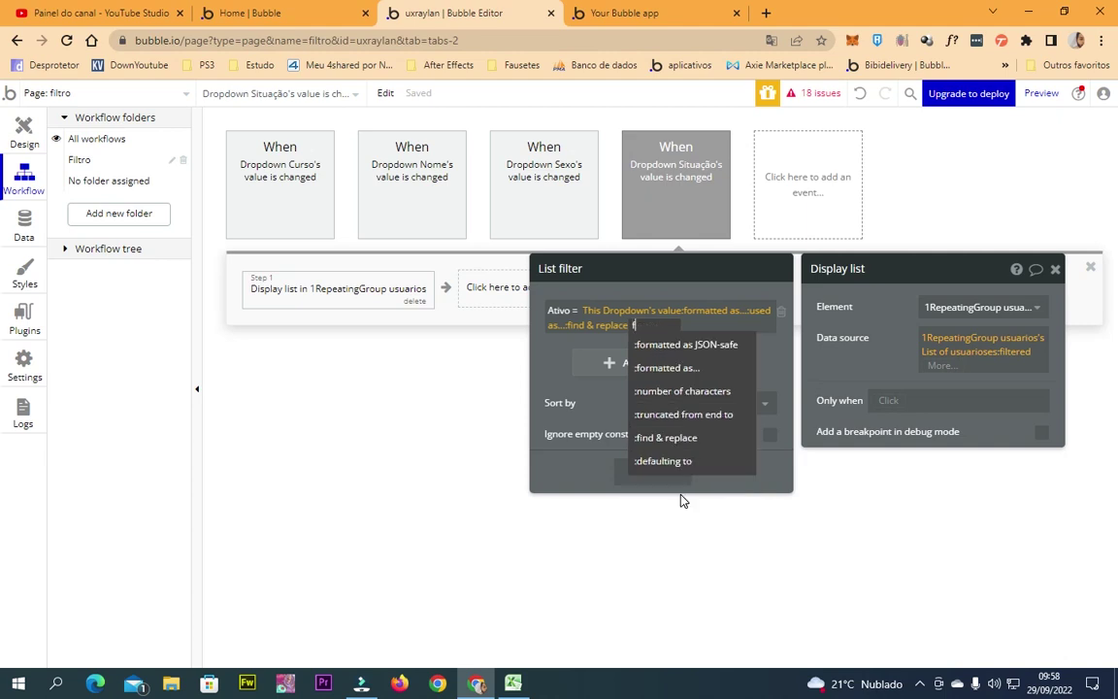
type("o")
left_click(678, 369)
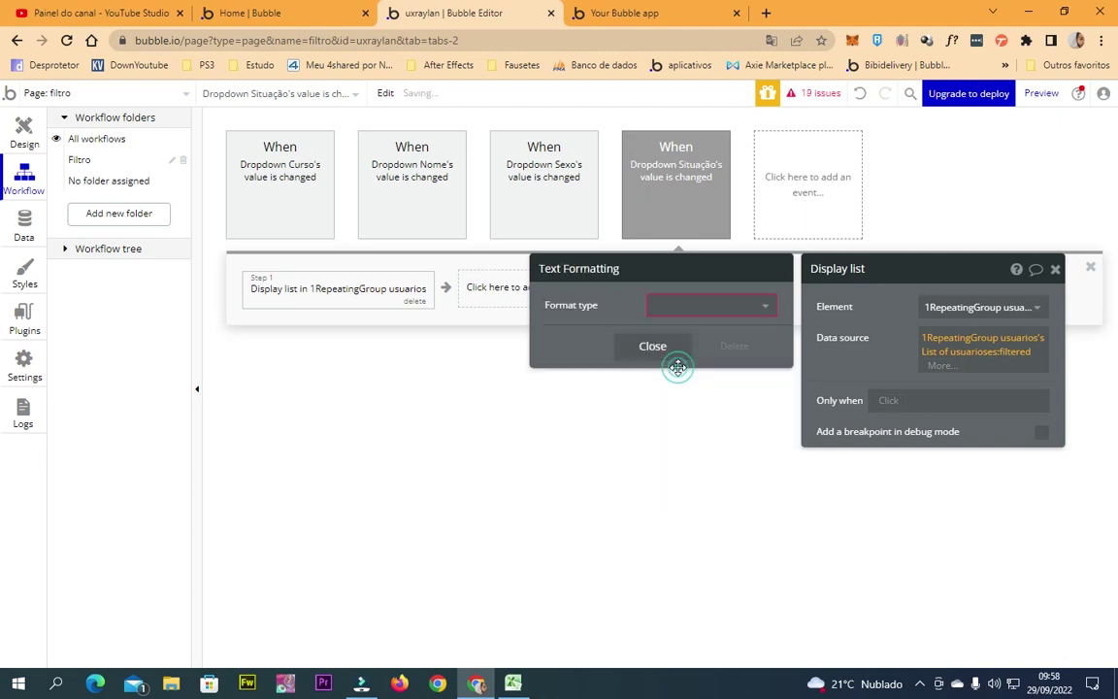
Try to choose a format type for the added operator and remove it from the Ativo constraint's expression.
left_click(694, 308)
left_click(609, 327)
left_click(629, 342)
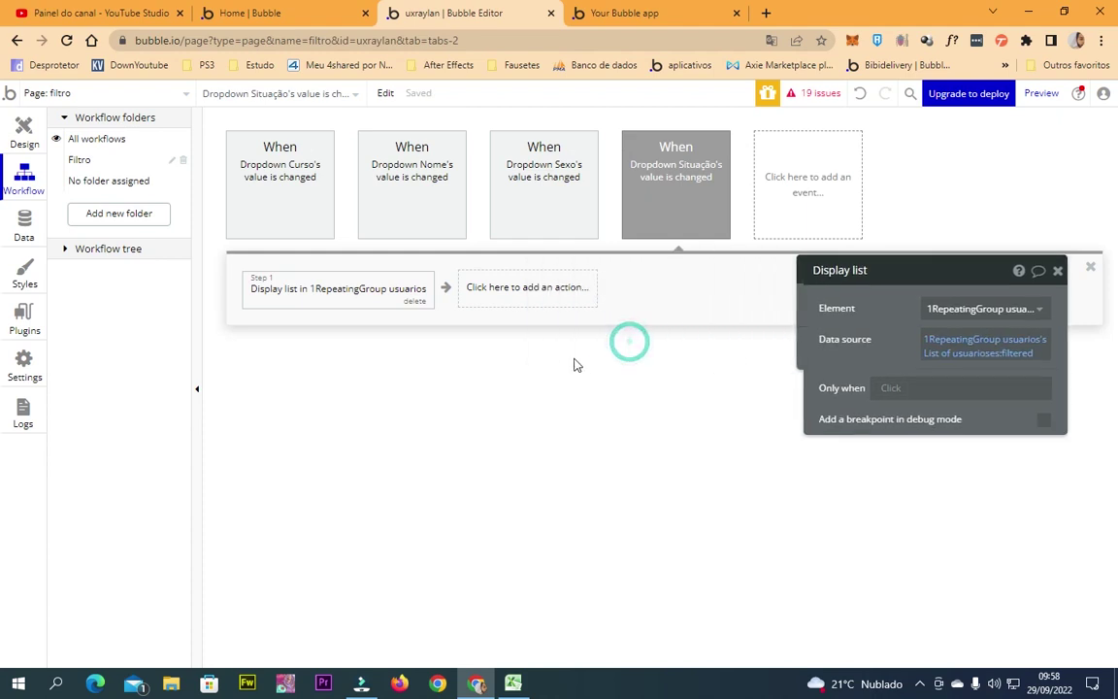
left_click(677, 329)
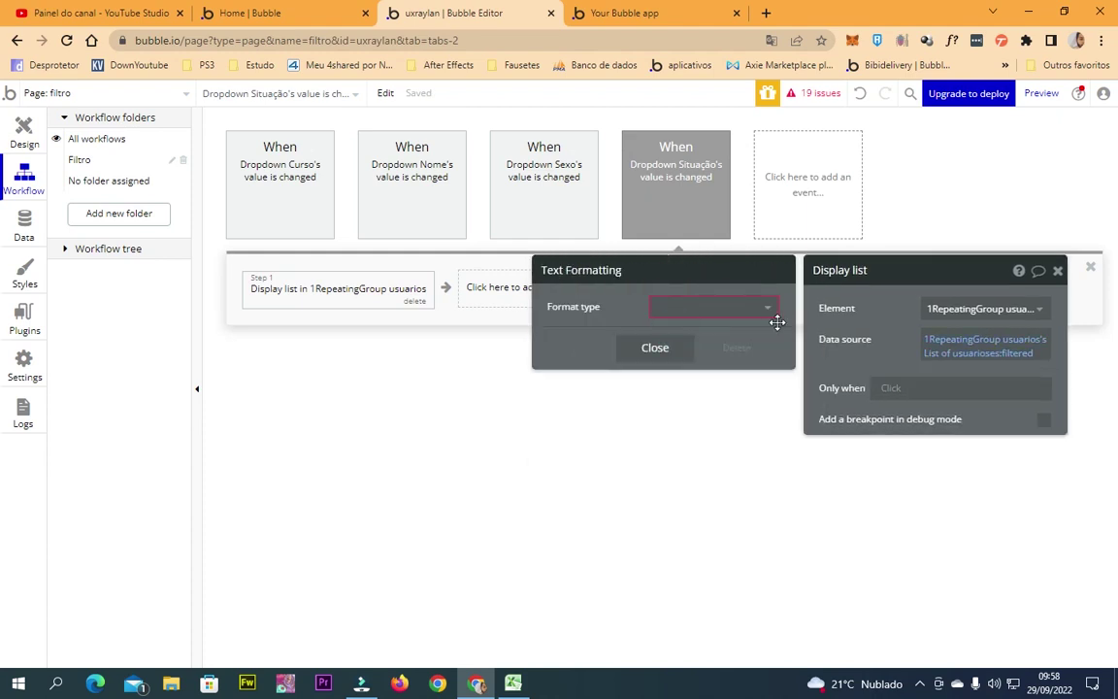
left_click(740, 347)
left_click(709, 357)
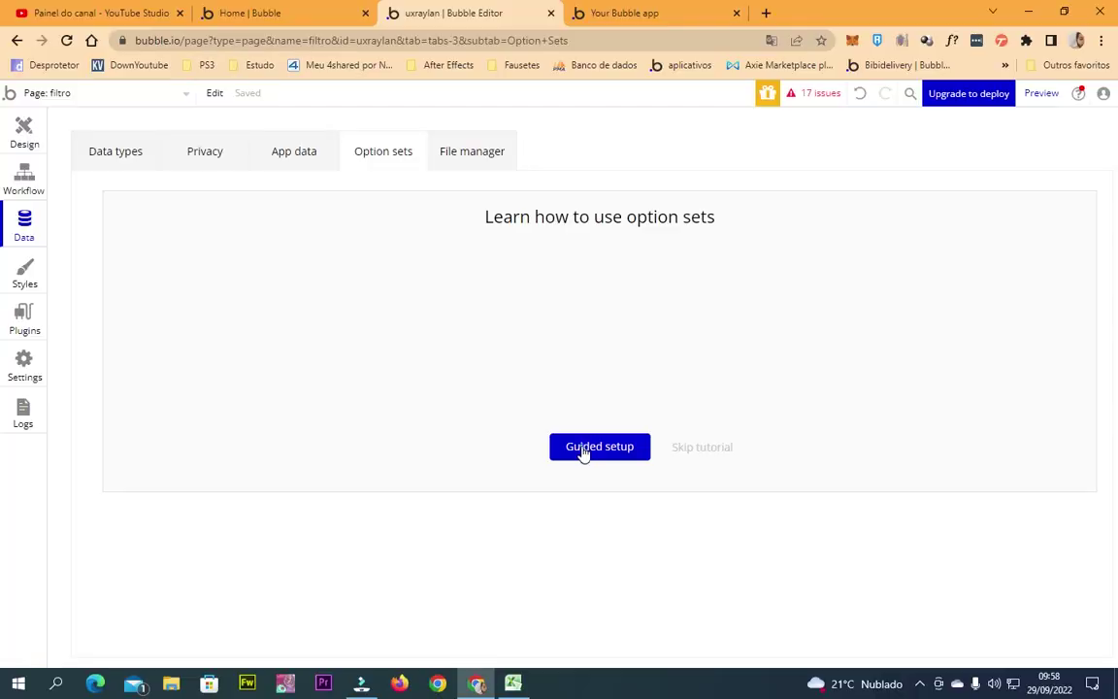
Skip the option sets tutorial and create an option set named situação.
left_click(718, 448)
left_click(283, 263)
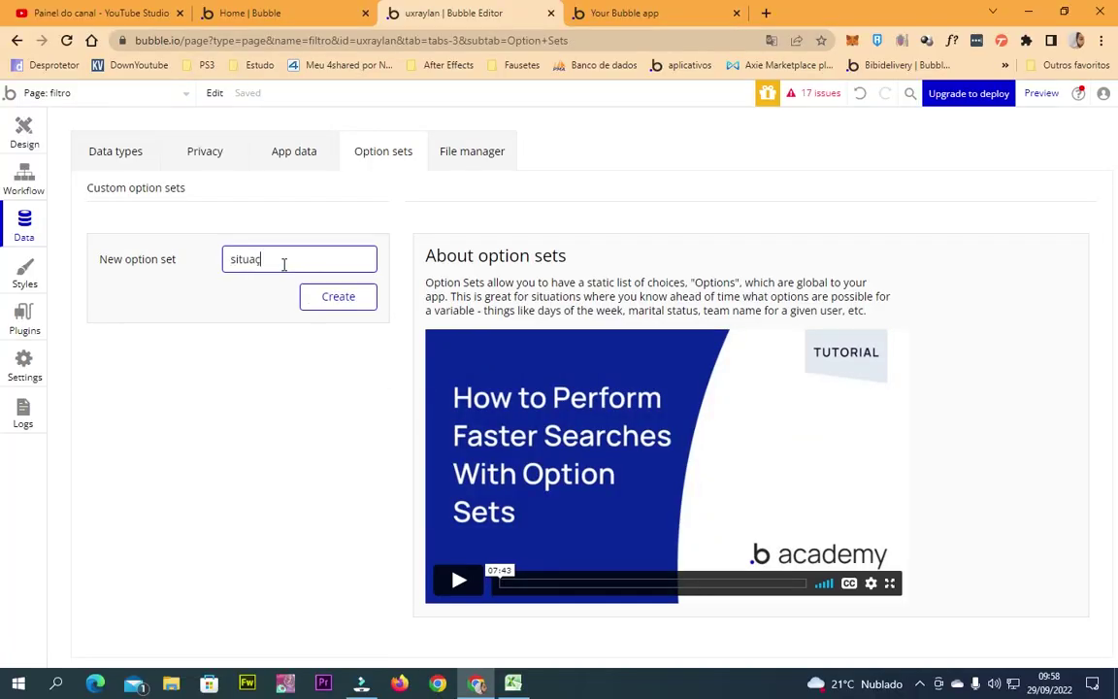
left_click(337, 301)
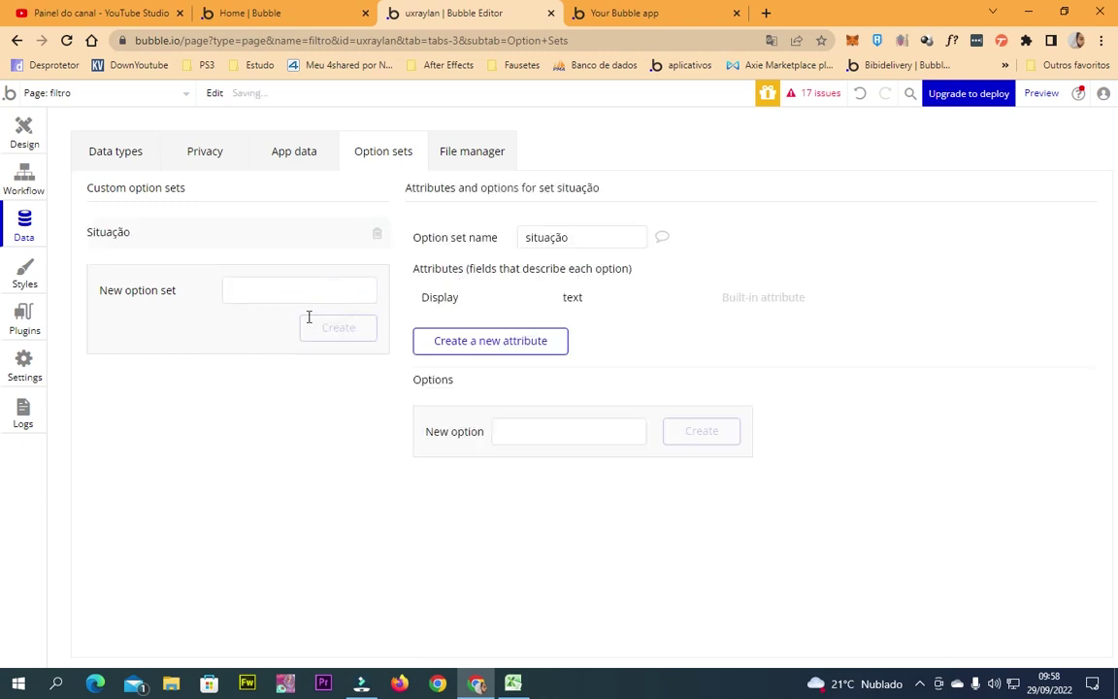
Add an attribute named ativo of type yes / no to the situação option set.
left_click(475, 342)
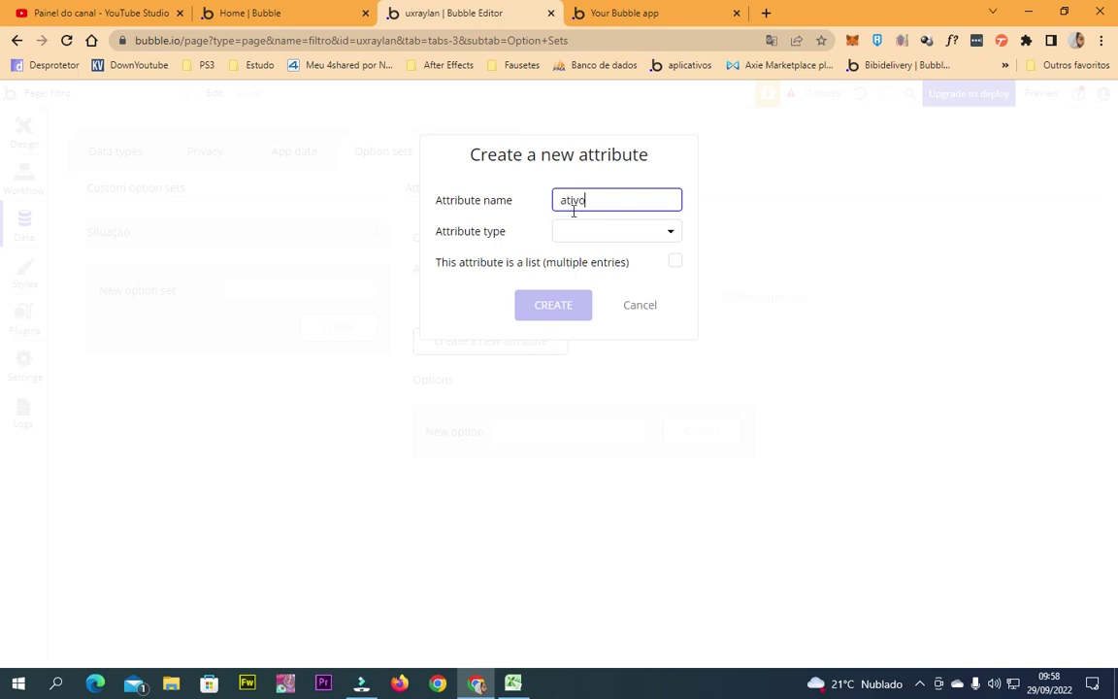
left_click(577, 230)
left_click(585, 360)
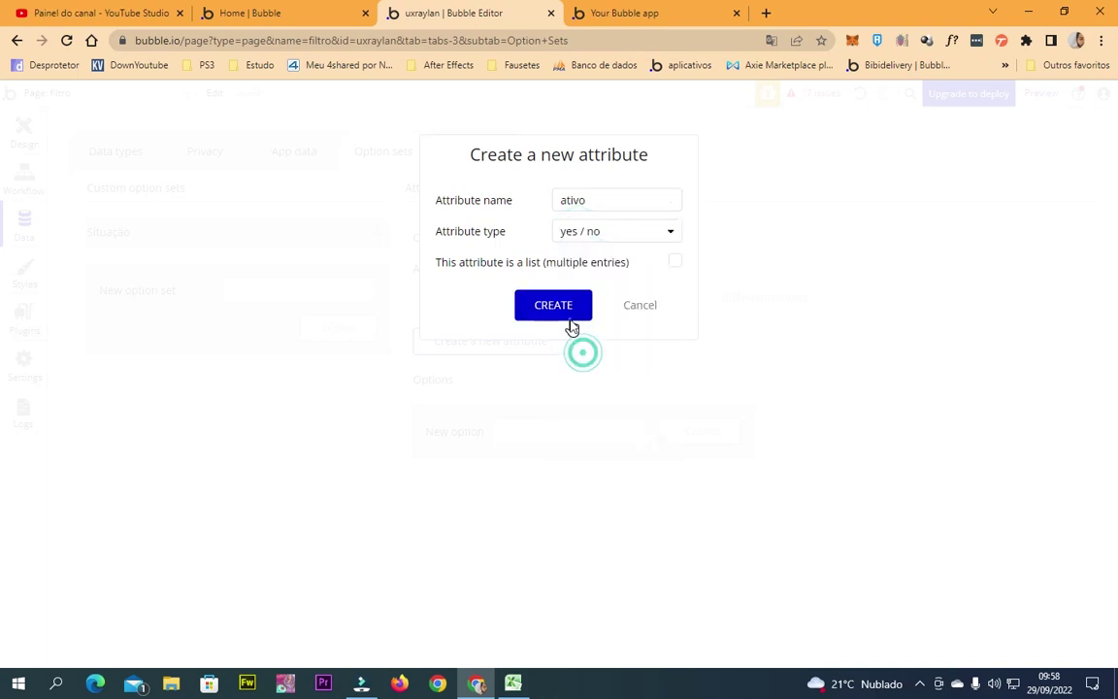
left_click(573, 312)
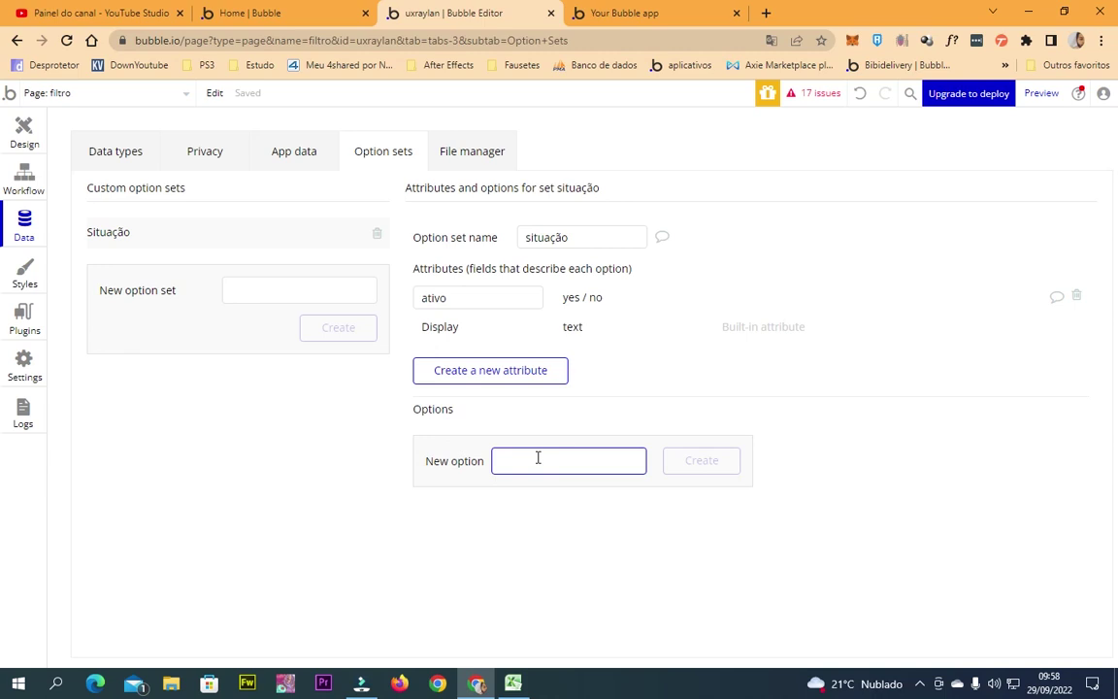
Add the options ativo and não ativo to the situação set, with their Ativo attribute set to yes and no respectively.
left_click(703, 460)
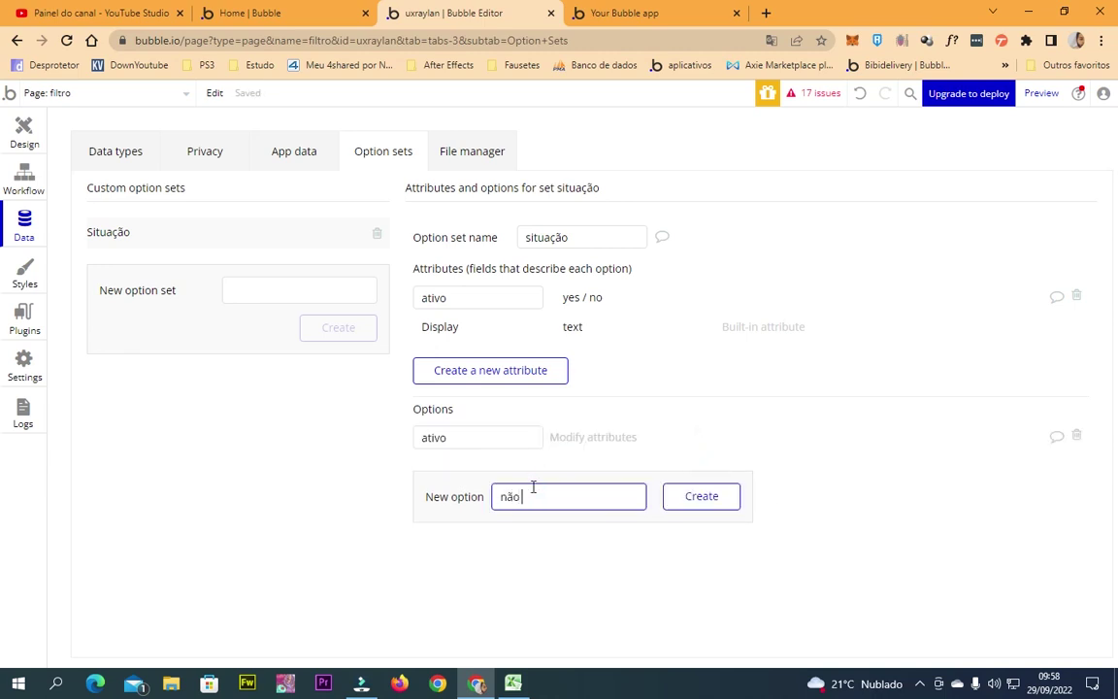
left_click(686, 498)
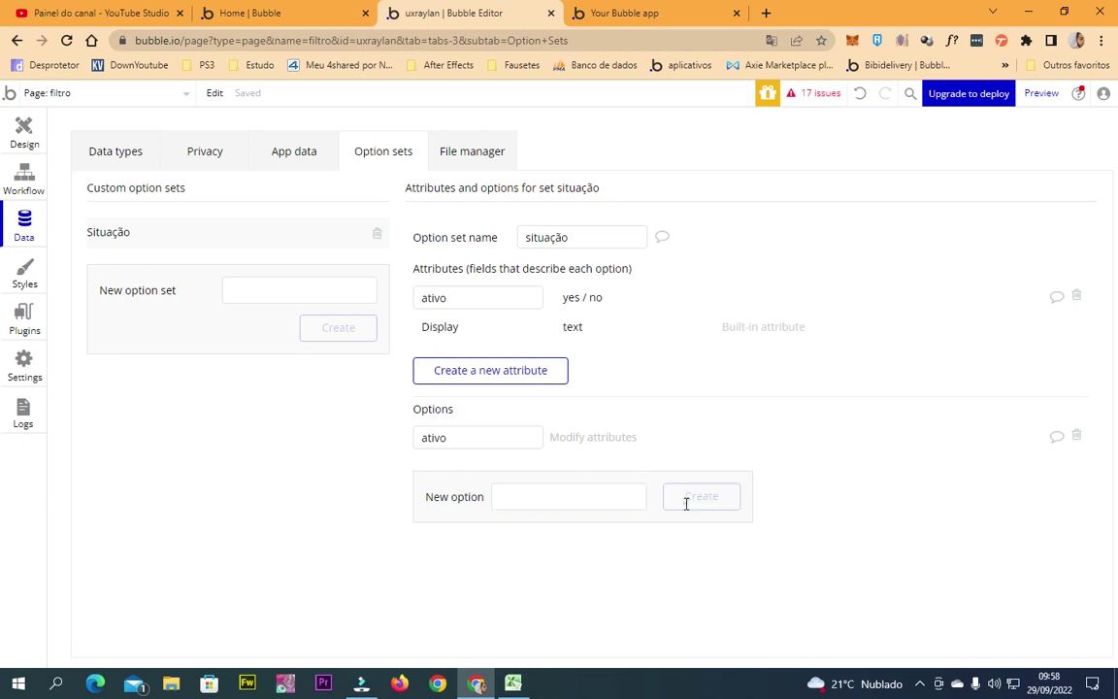
left_click(617, 437)
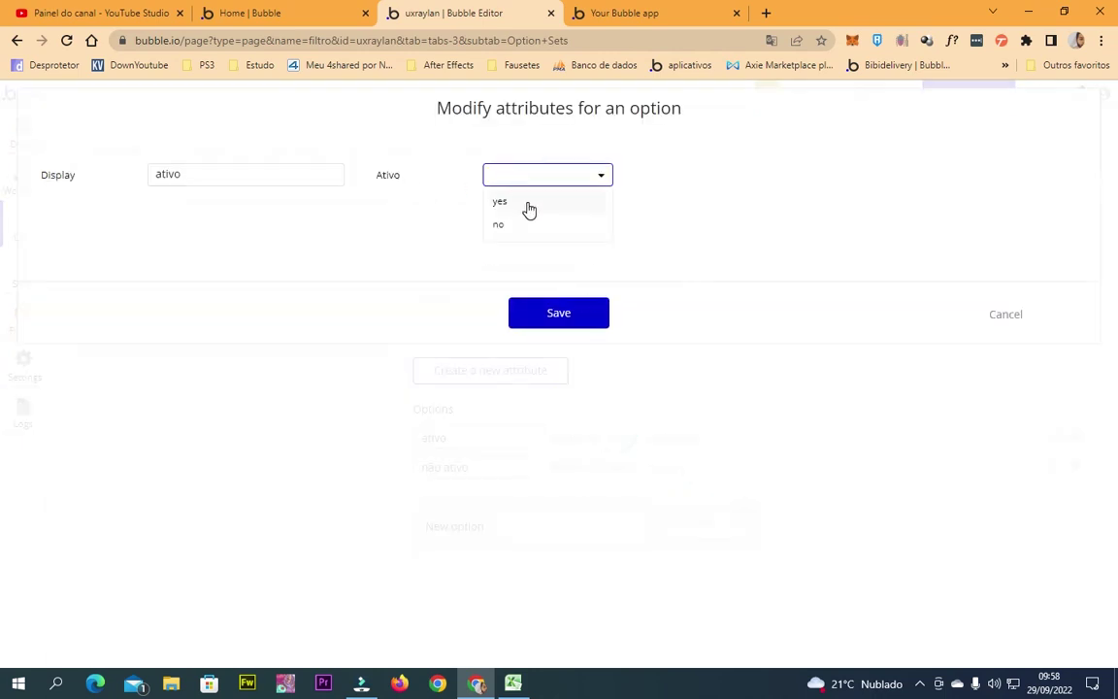
left_click(607, 320)
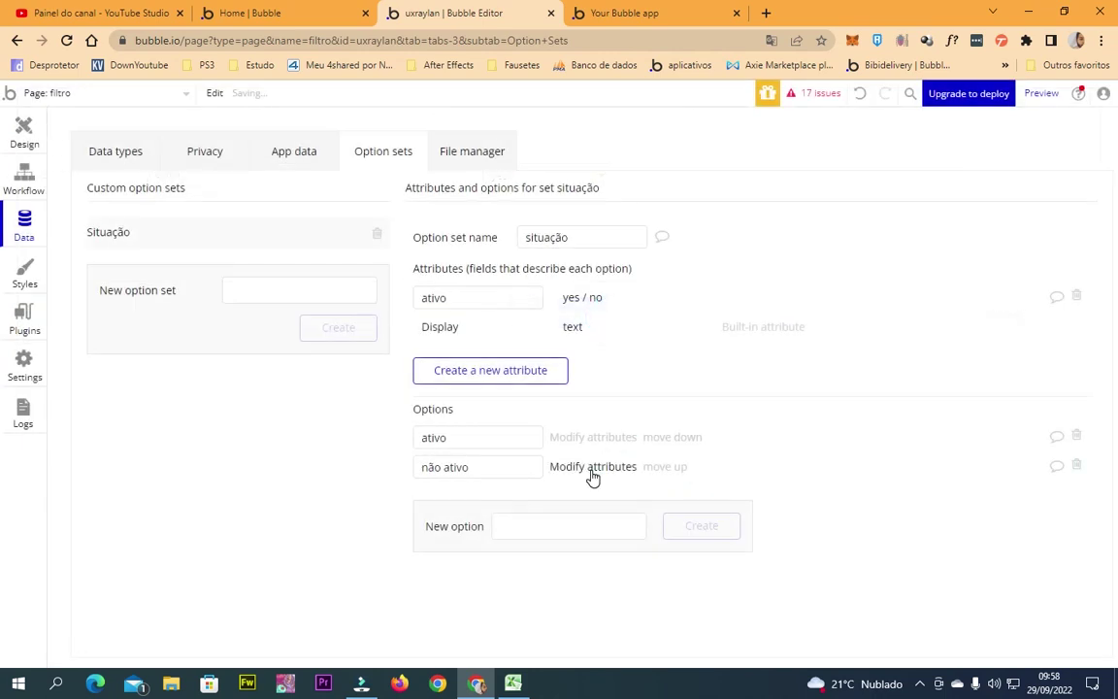
left_click(593, 467)
left_click(527, 227)
left_click(564, 320)
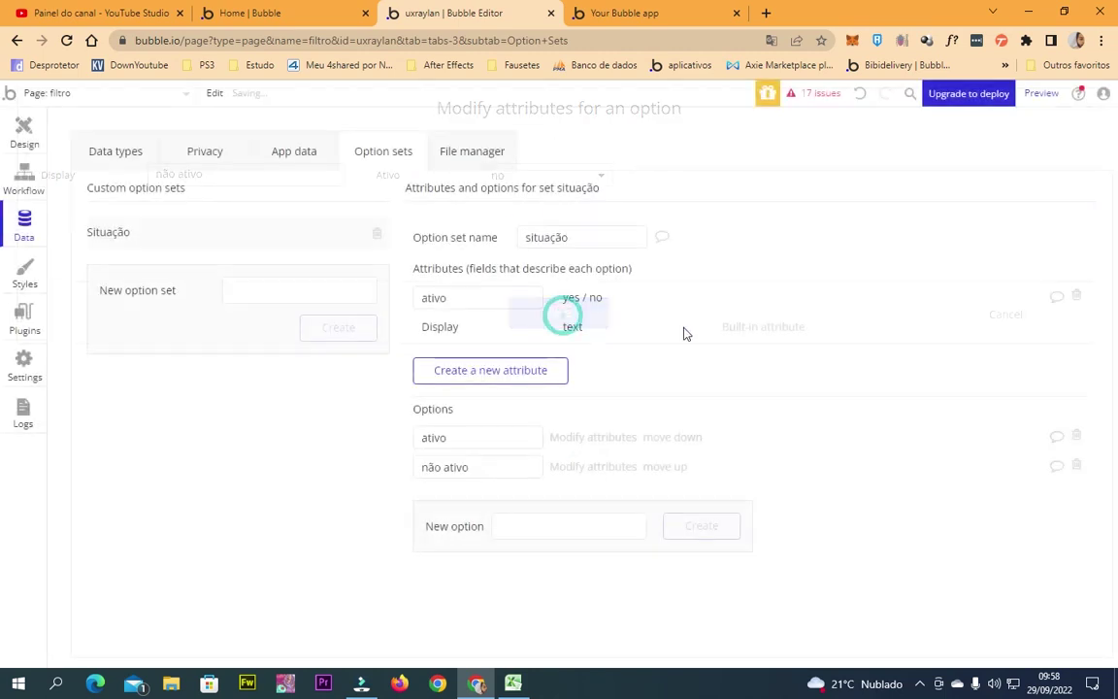
Check the Usuarios data type's fields and set the Situação dropdown's type of choices to situação.
left_click(102, 153)
left_click(139, 323)
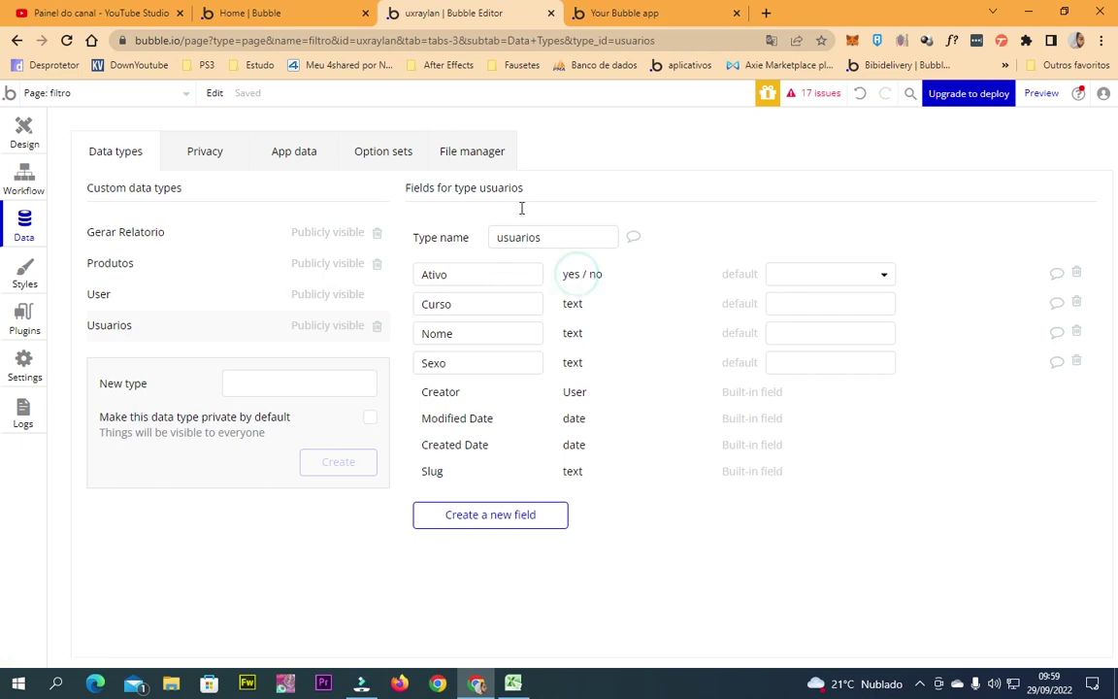
left_click(25, 124)
left_click(405, 244)
left_click(953, 372)
left_click(945, 416)
left_click(947, 404)
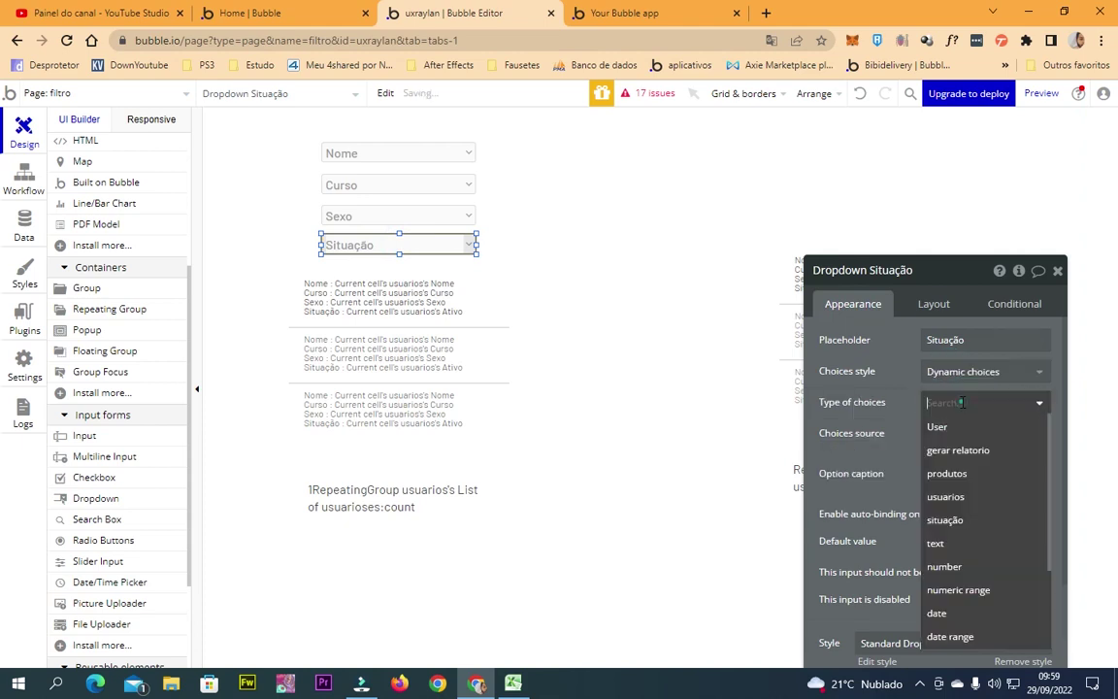
left_click(983, 525)
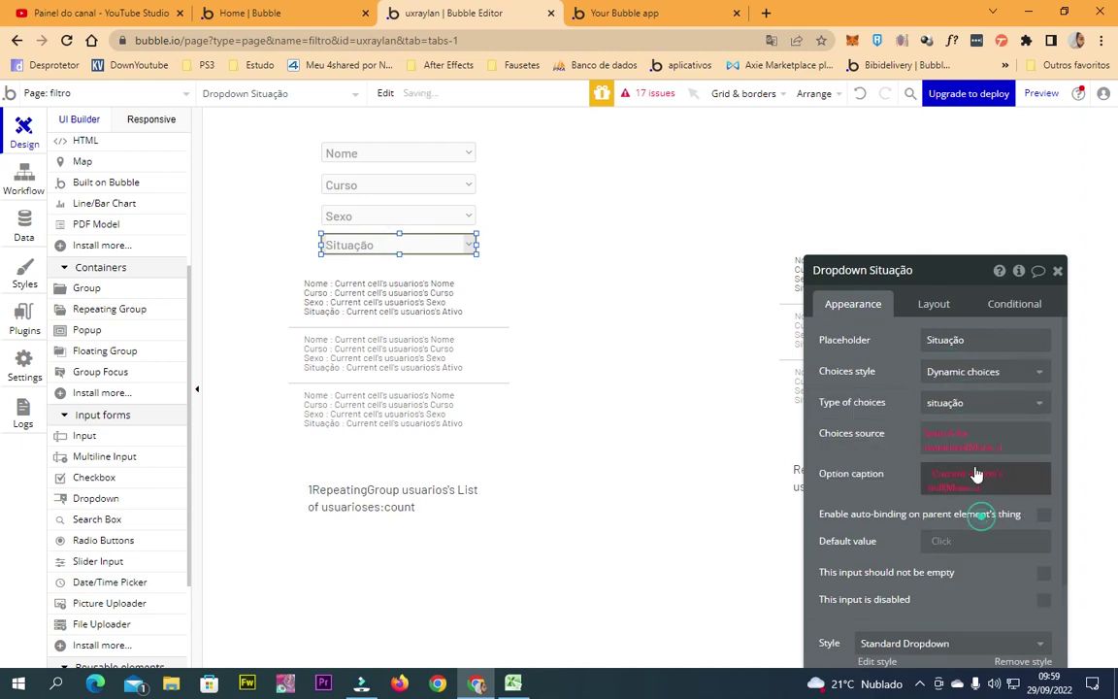
Replace the usuarios search in the Situação dropdown's choices source with All situação.
left_click(949, 432)
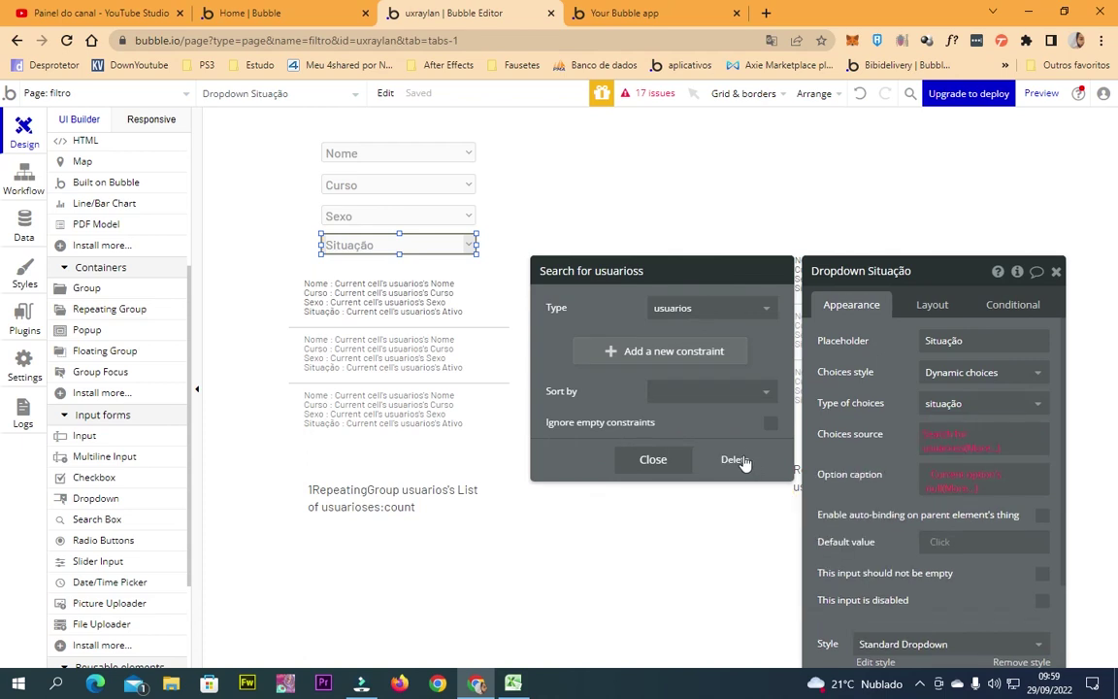
left_click(735, 459)
left_click(932, 434)
left_click(952, 453)
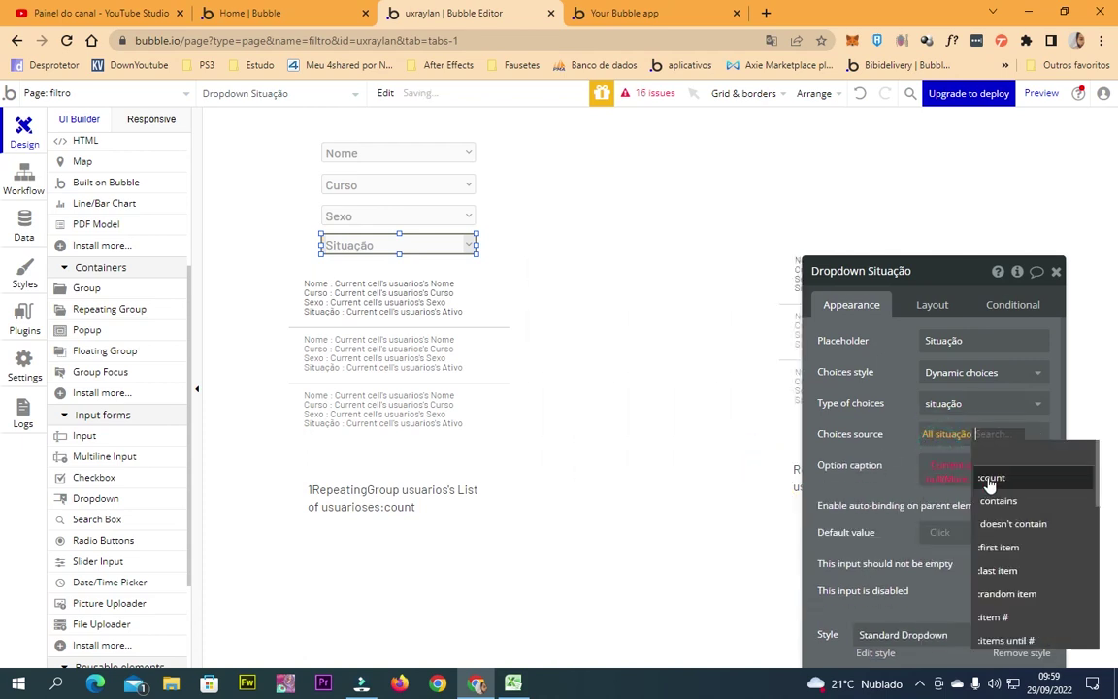
Set the Situação dropdown's option caption to Current option's ativo.
left_click(961, 466)
left_click(966, 465)
left_click(961, 507)
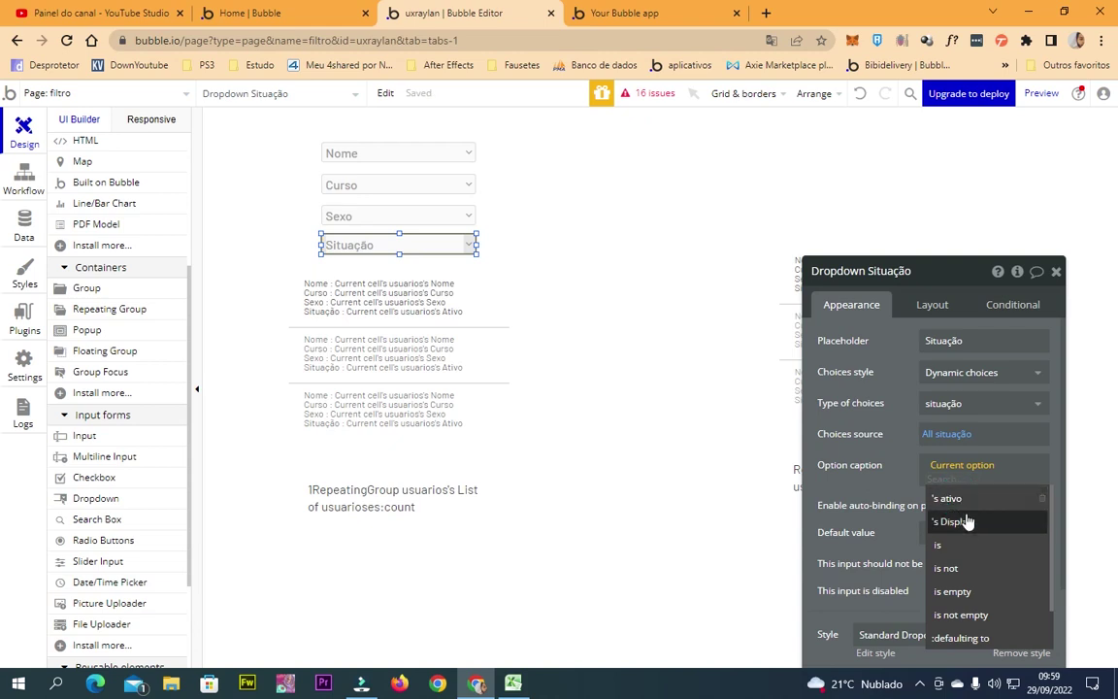
left_click(947, 498)
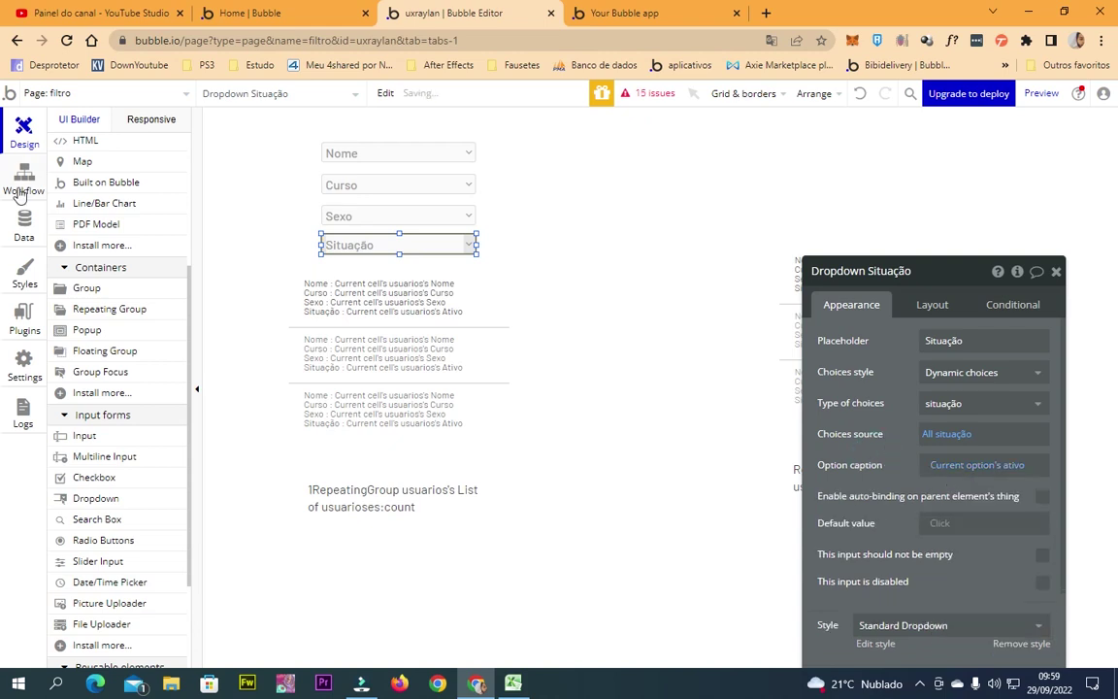
Check the situação option set's attributes and options and reload the filtro page preview.
left_click(23, 185)
left_click(27, 231)
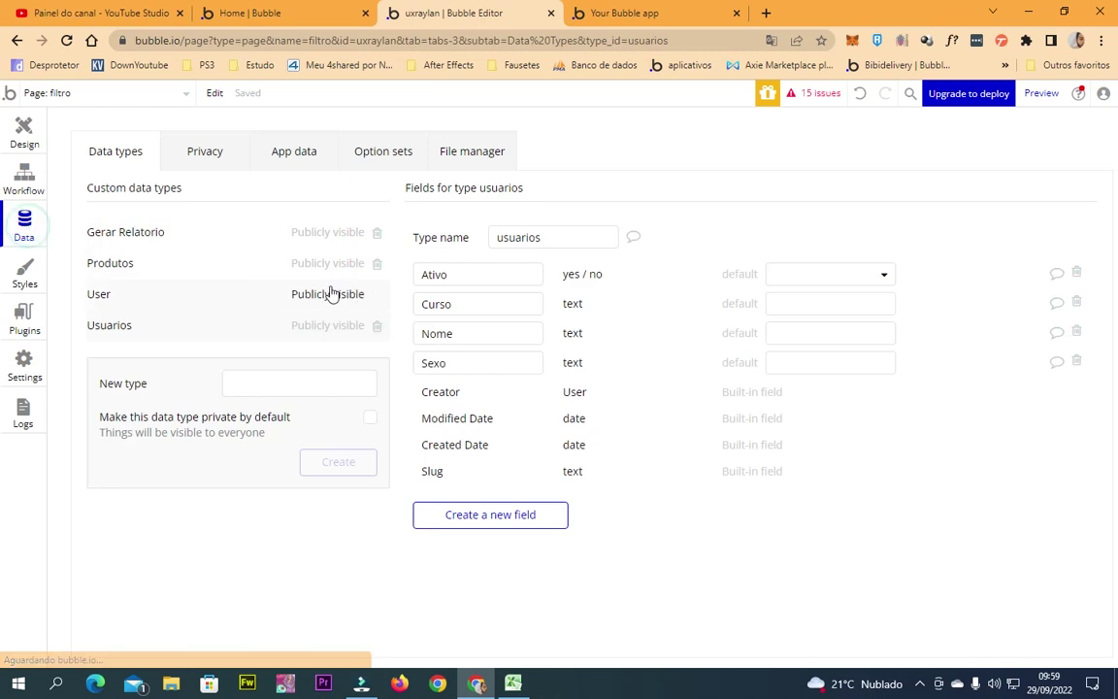
left_click(387, 167)
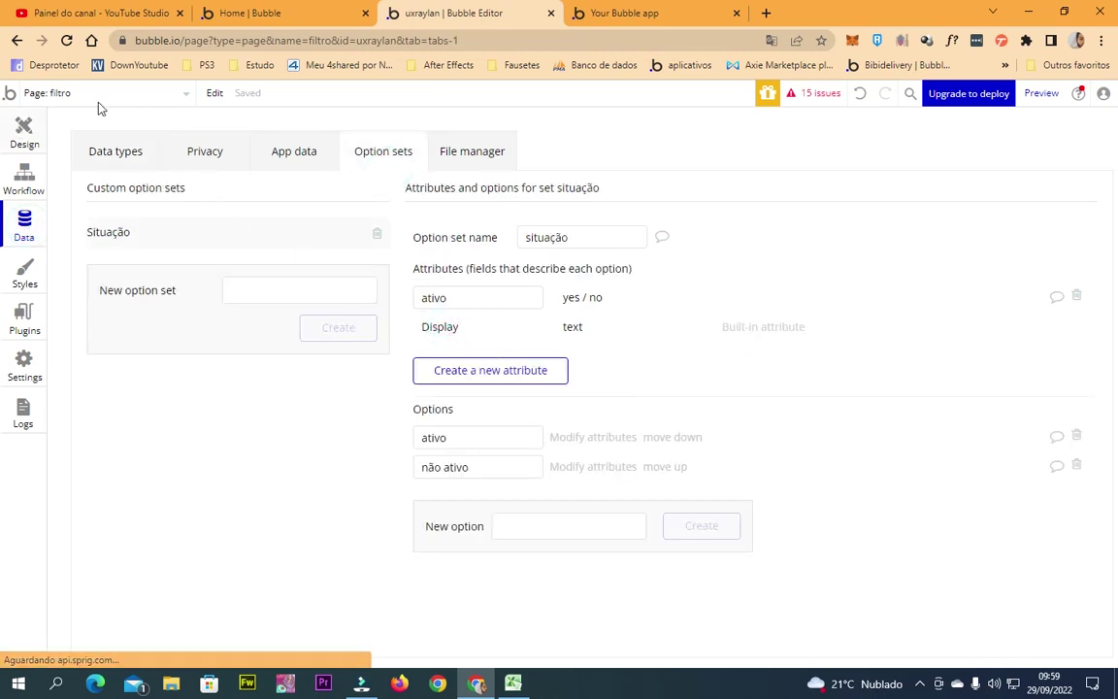
key("ctrl+Tab")
left_click(440, 43)
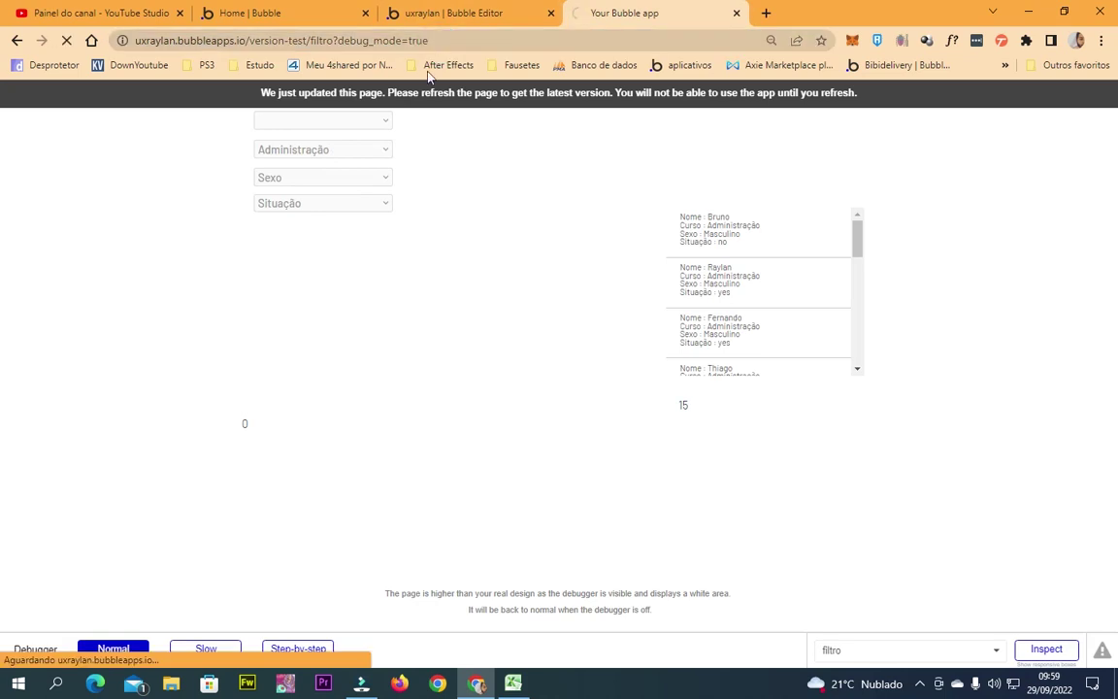
Test the Situação dropdown in the preview with the options no and yes.
left_click(351, 204)
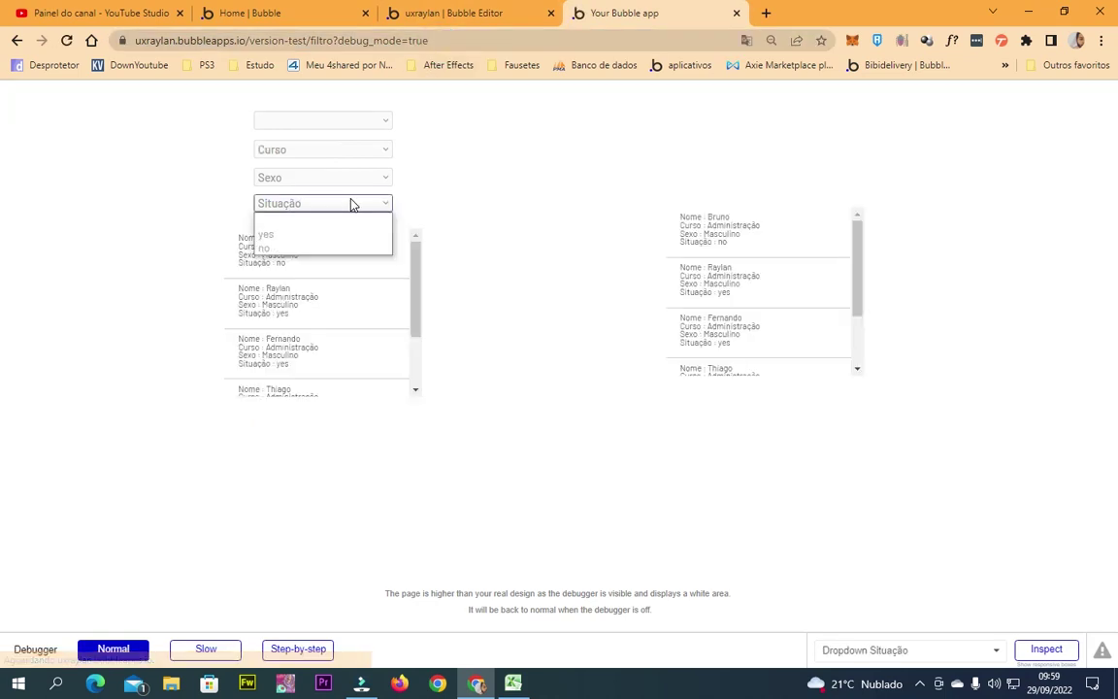
left_click(329, 247)
left_click(307, 178)
left_click(184, 171)
left_click(342, 206)
left_click(324, 236)
In the Situação workflow's Display list action, set the Ativo filter constraint to This Dropdown's value's ativo.
left_click(473, 12)
left_click(29, 184)
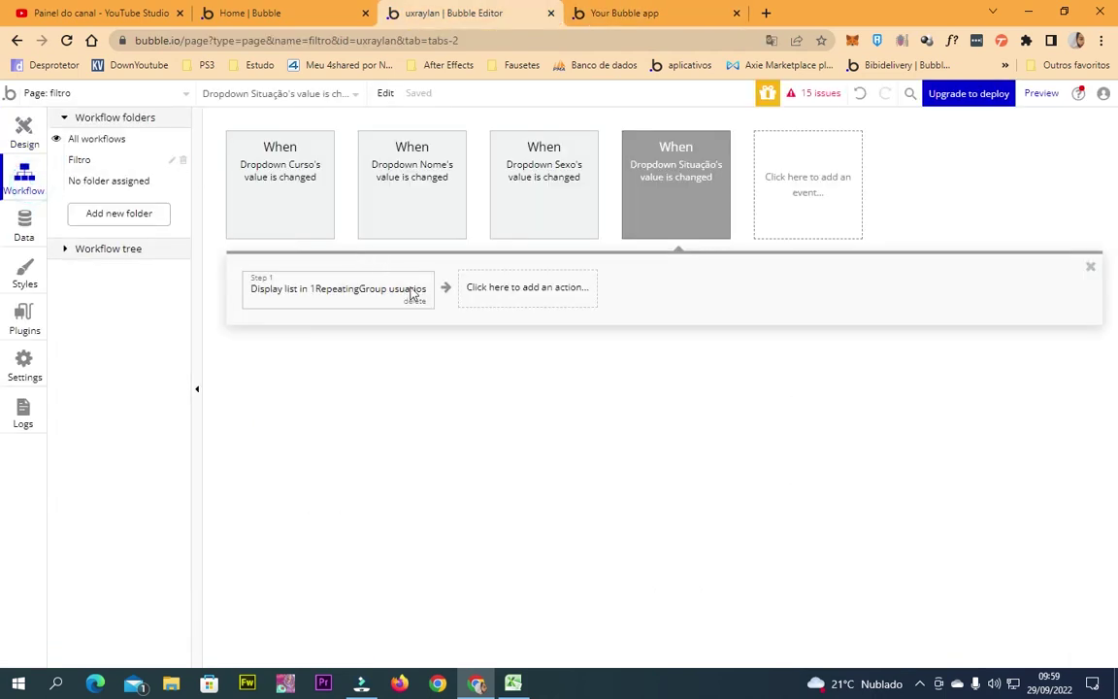
left_click(685, 190)
left_click(310, 304)
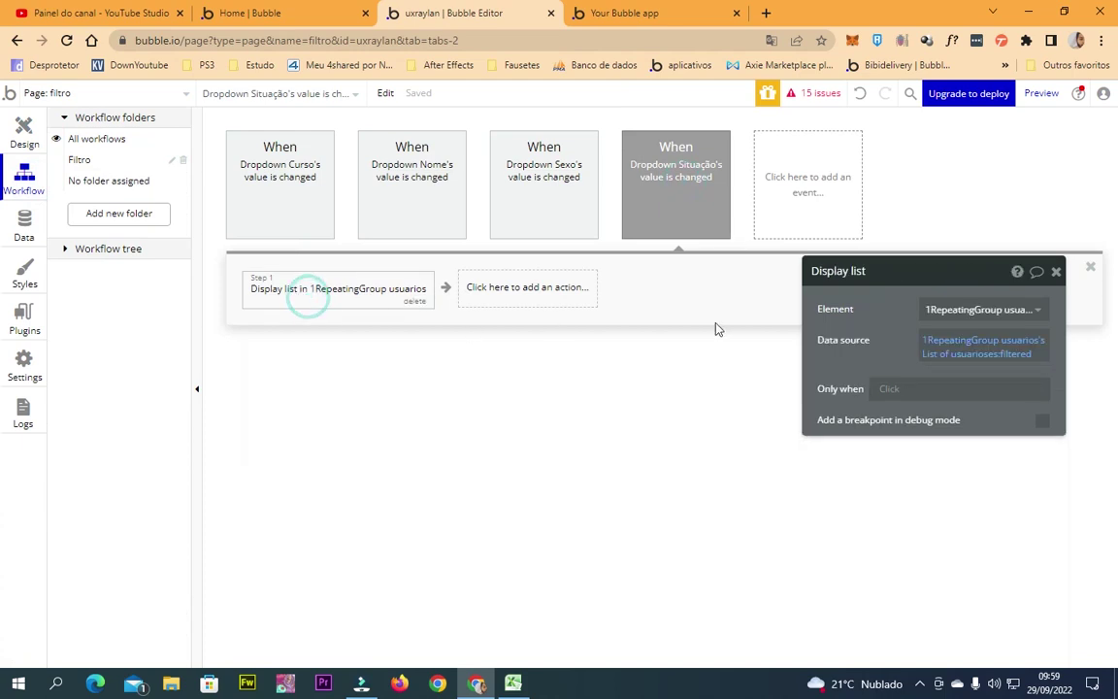
left_click(1028, 356)
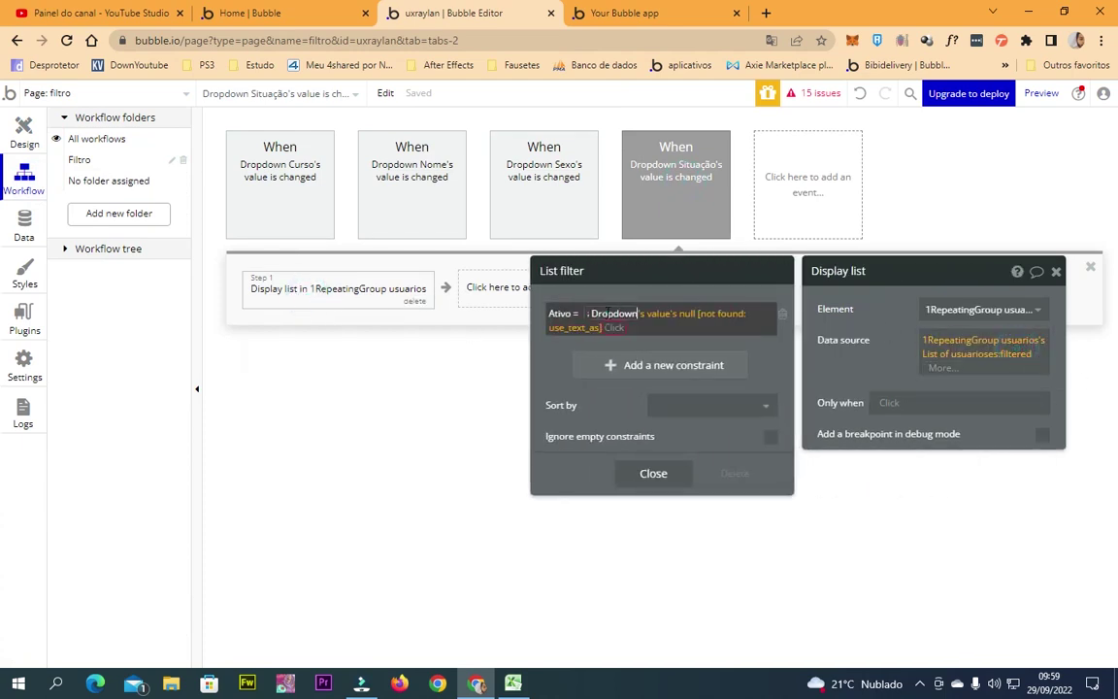
left_click(626, 314)
left_click(677, 317)
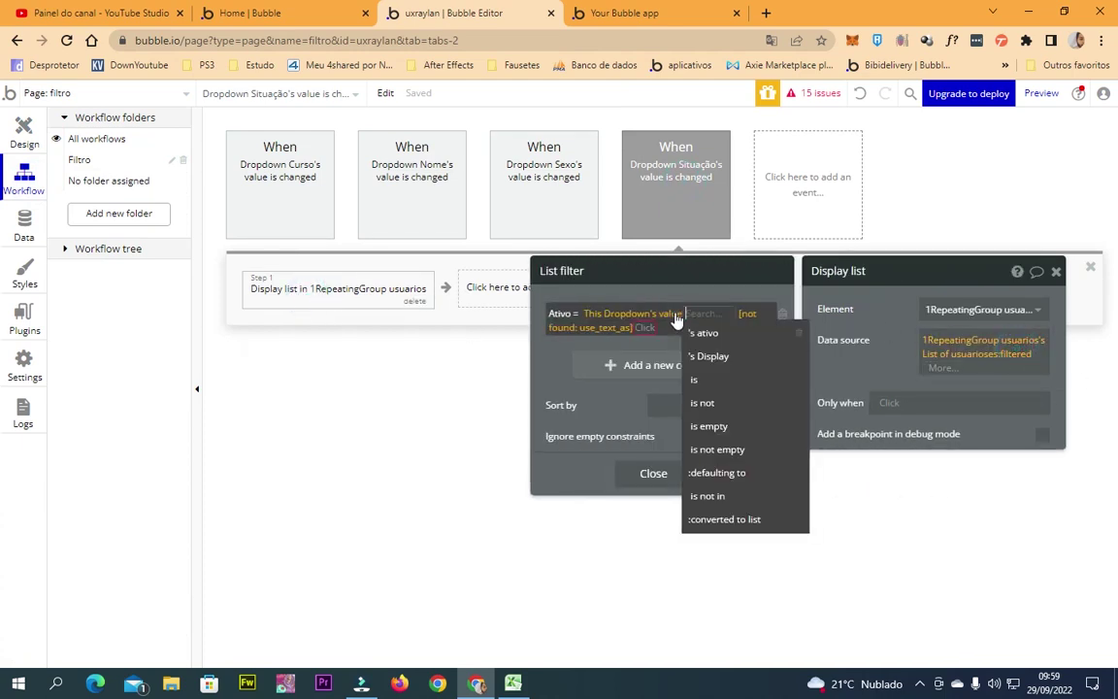
left_click(727, 333)
left_click(567, 345)
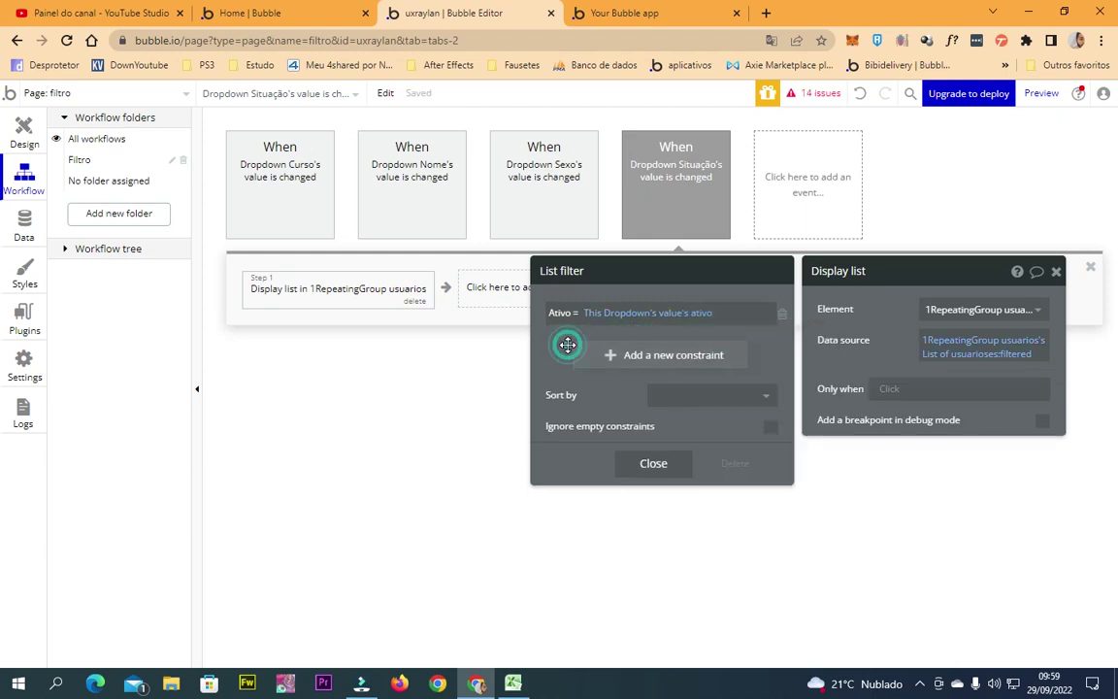
left_click(1057, 272)
Reload the filtro preview and test the Situação filter with yes and no.
left_click(625, 13)
left_click(626, 36)
key("Return")
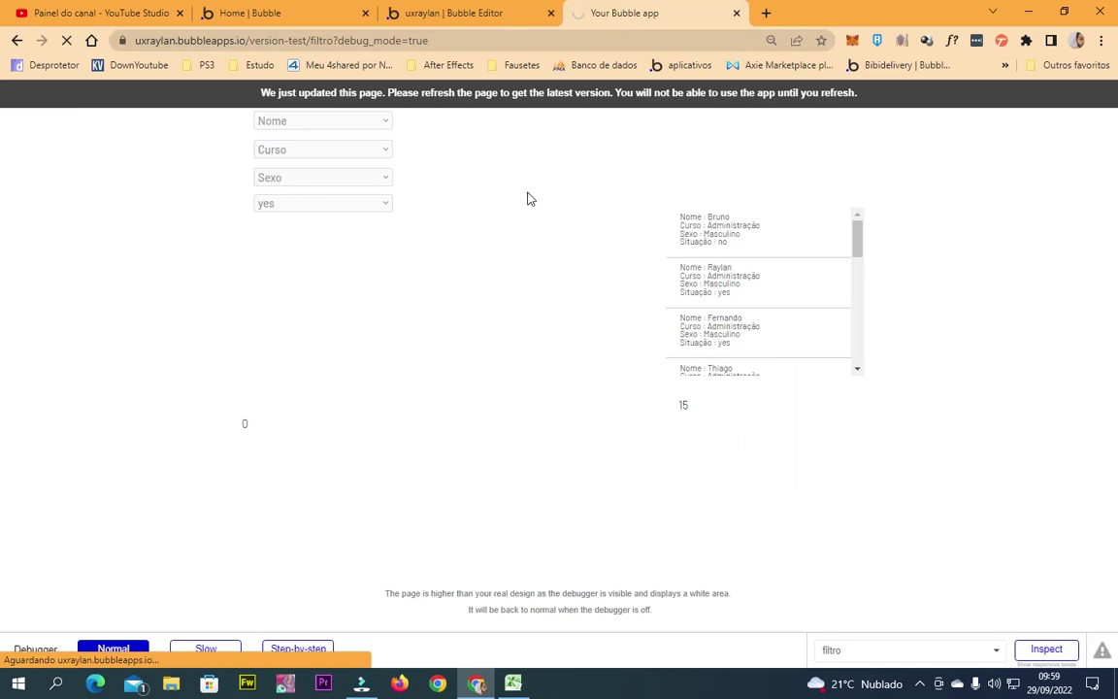
left_click(357, 205)
left_click(337, 244)
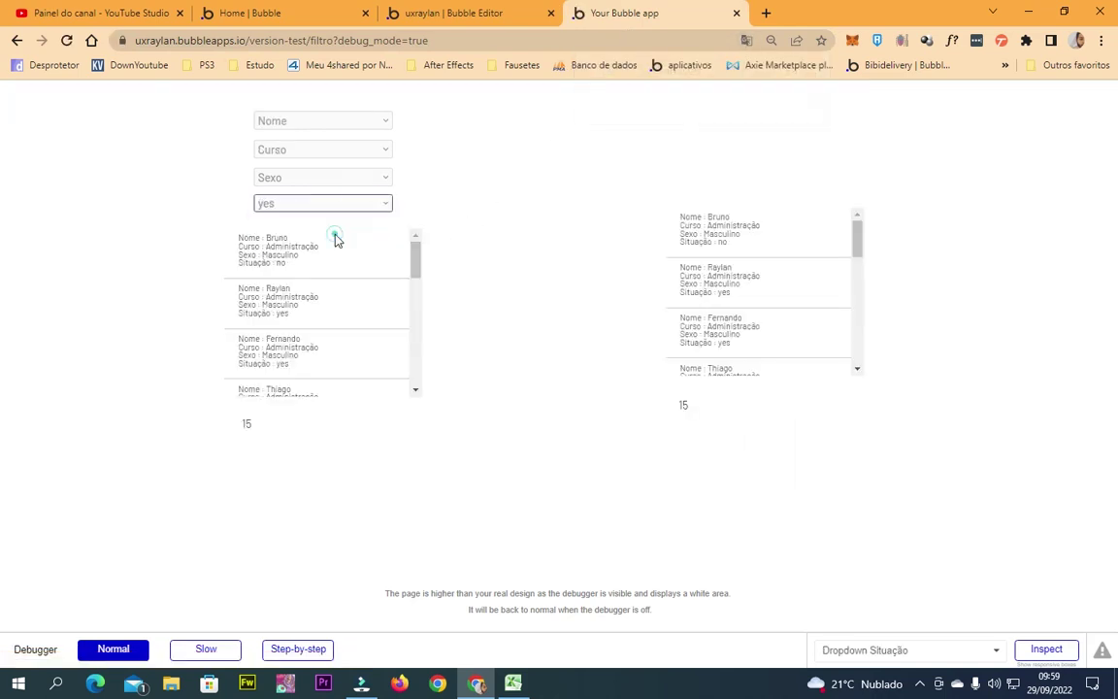
left_click(294, 206)
left_click(286, 250)
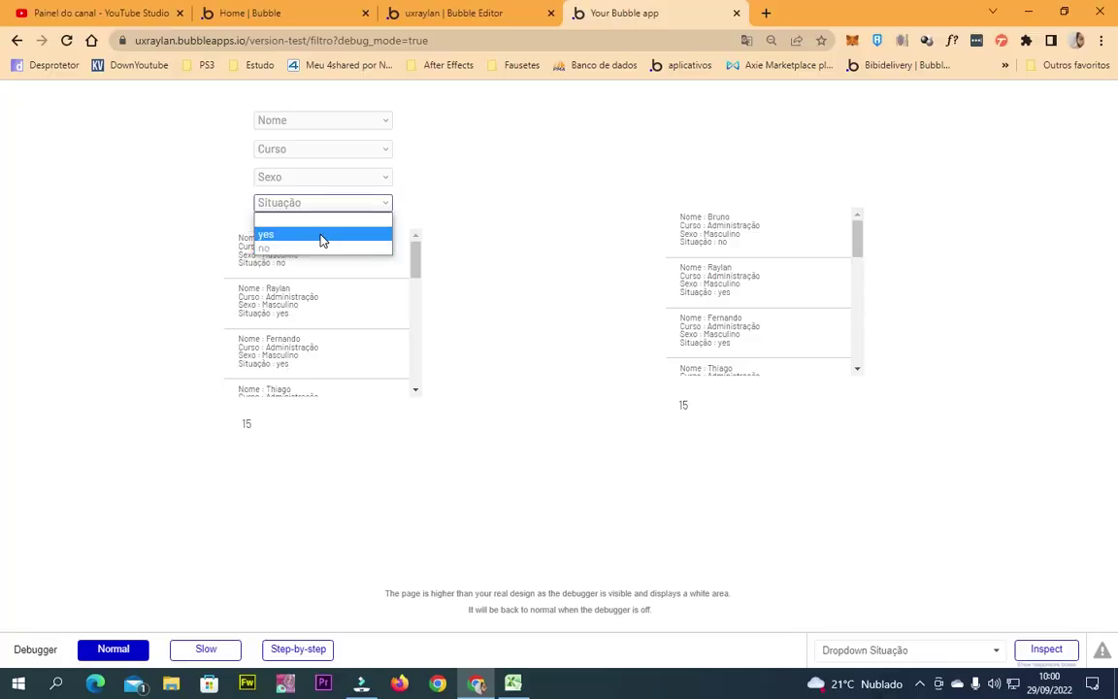
Filter the previewed usuarios list by Situação yes, look through the results, and narrow it to Curso Artes.
left_click(296, 238)
scroll(382, 260, "down", 5)
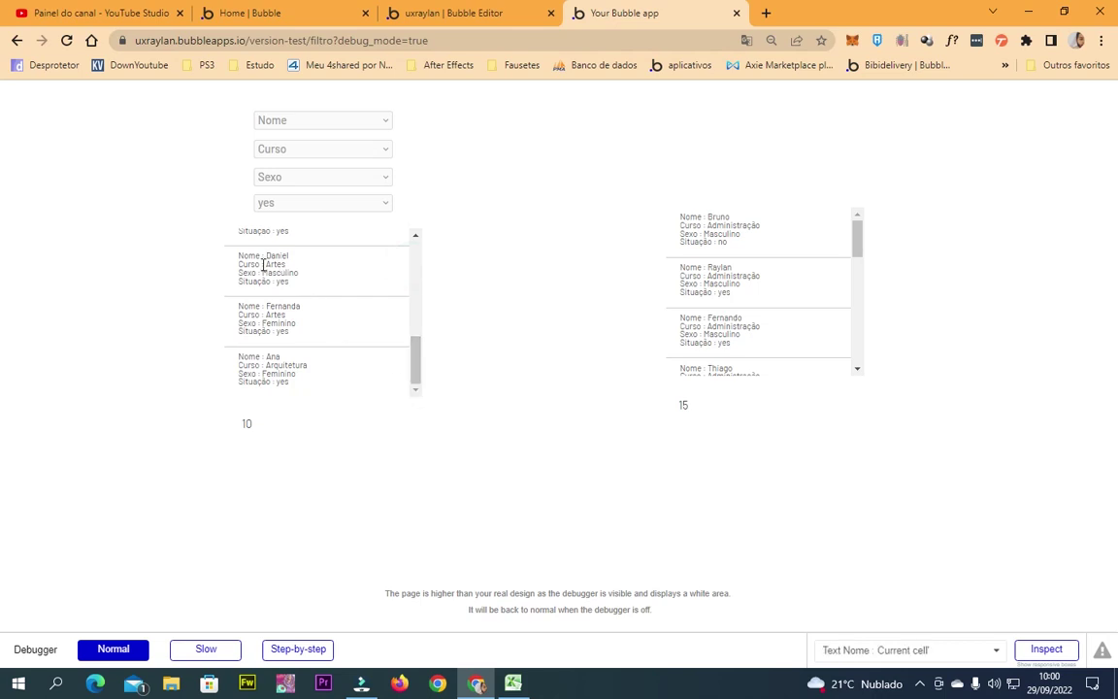
left_click(313, 212)
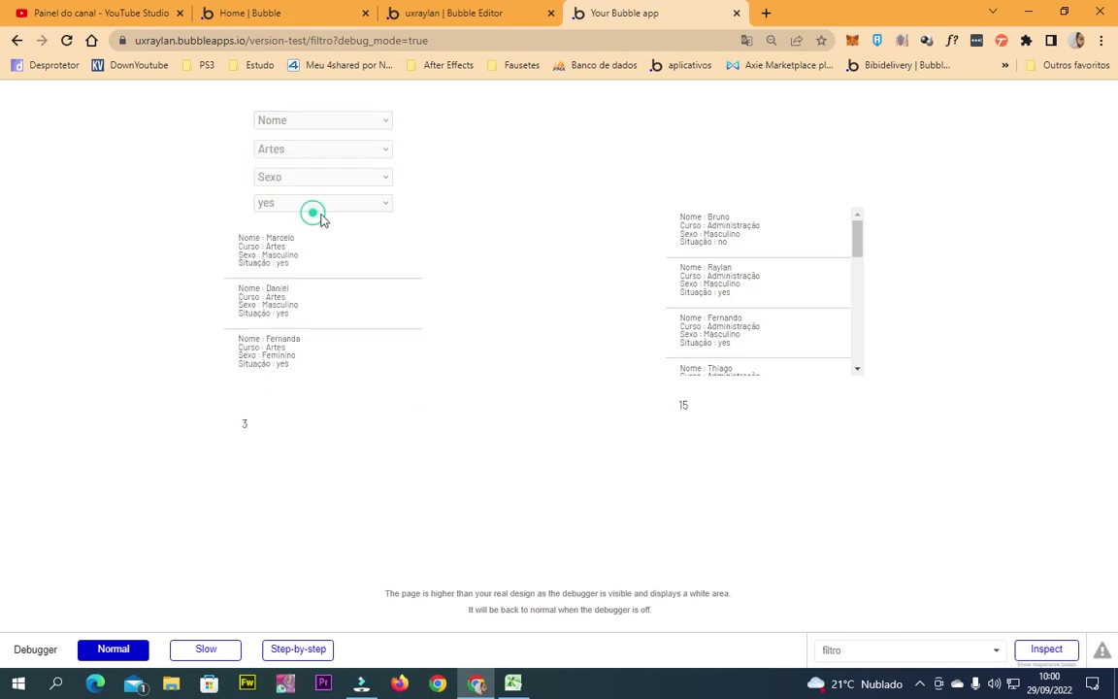